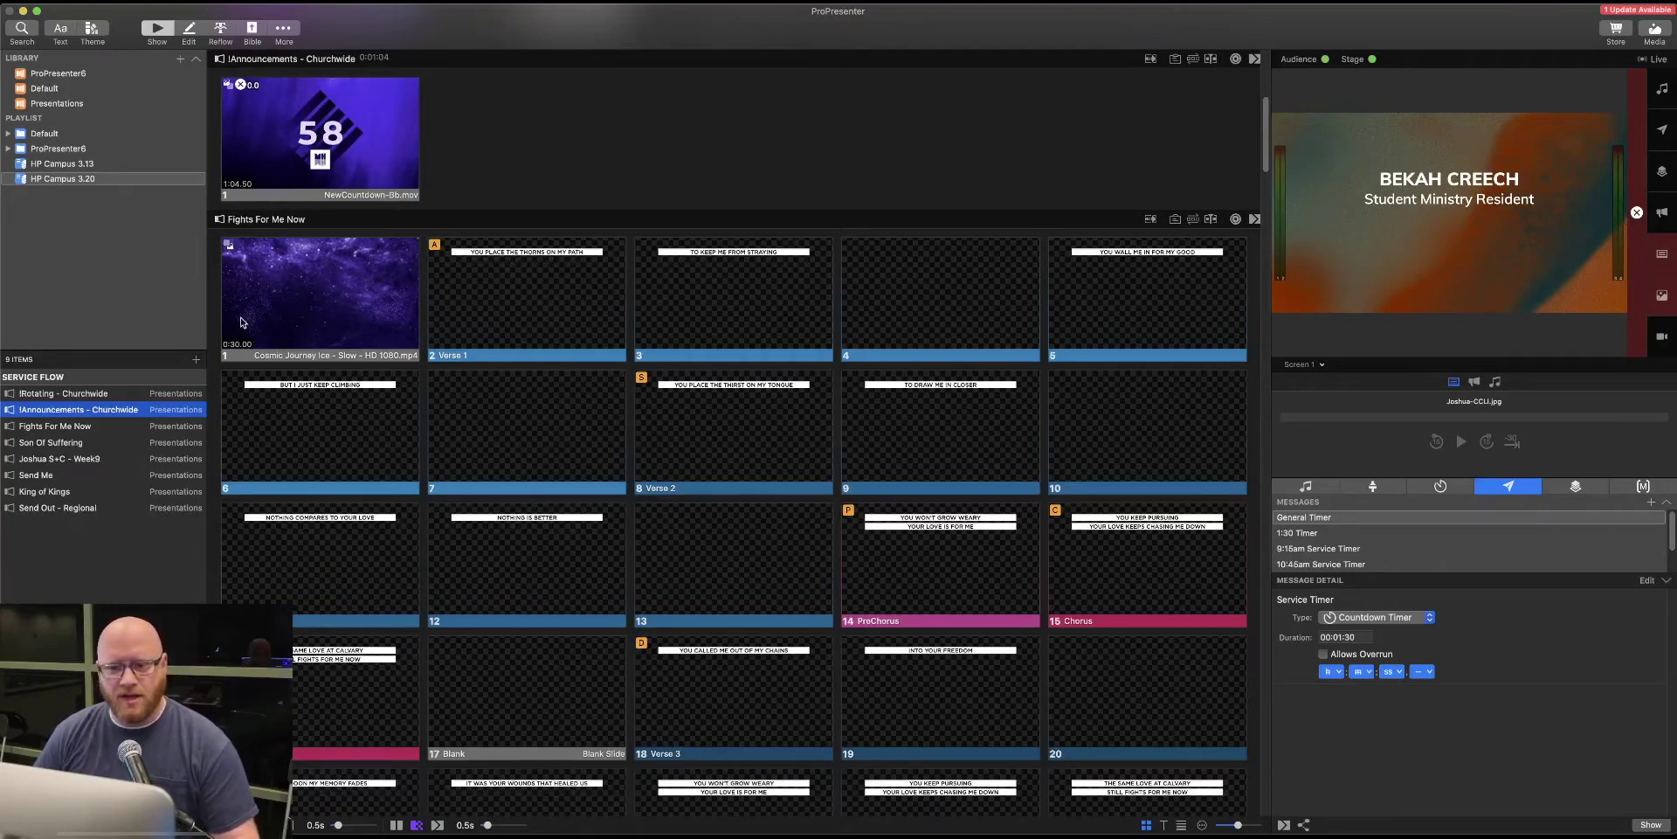
# Step: Show only the Fights For Me Now slides and apply the Worship Upper Plain theme to them
pyautogui.click(212, 319)
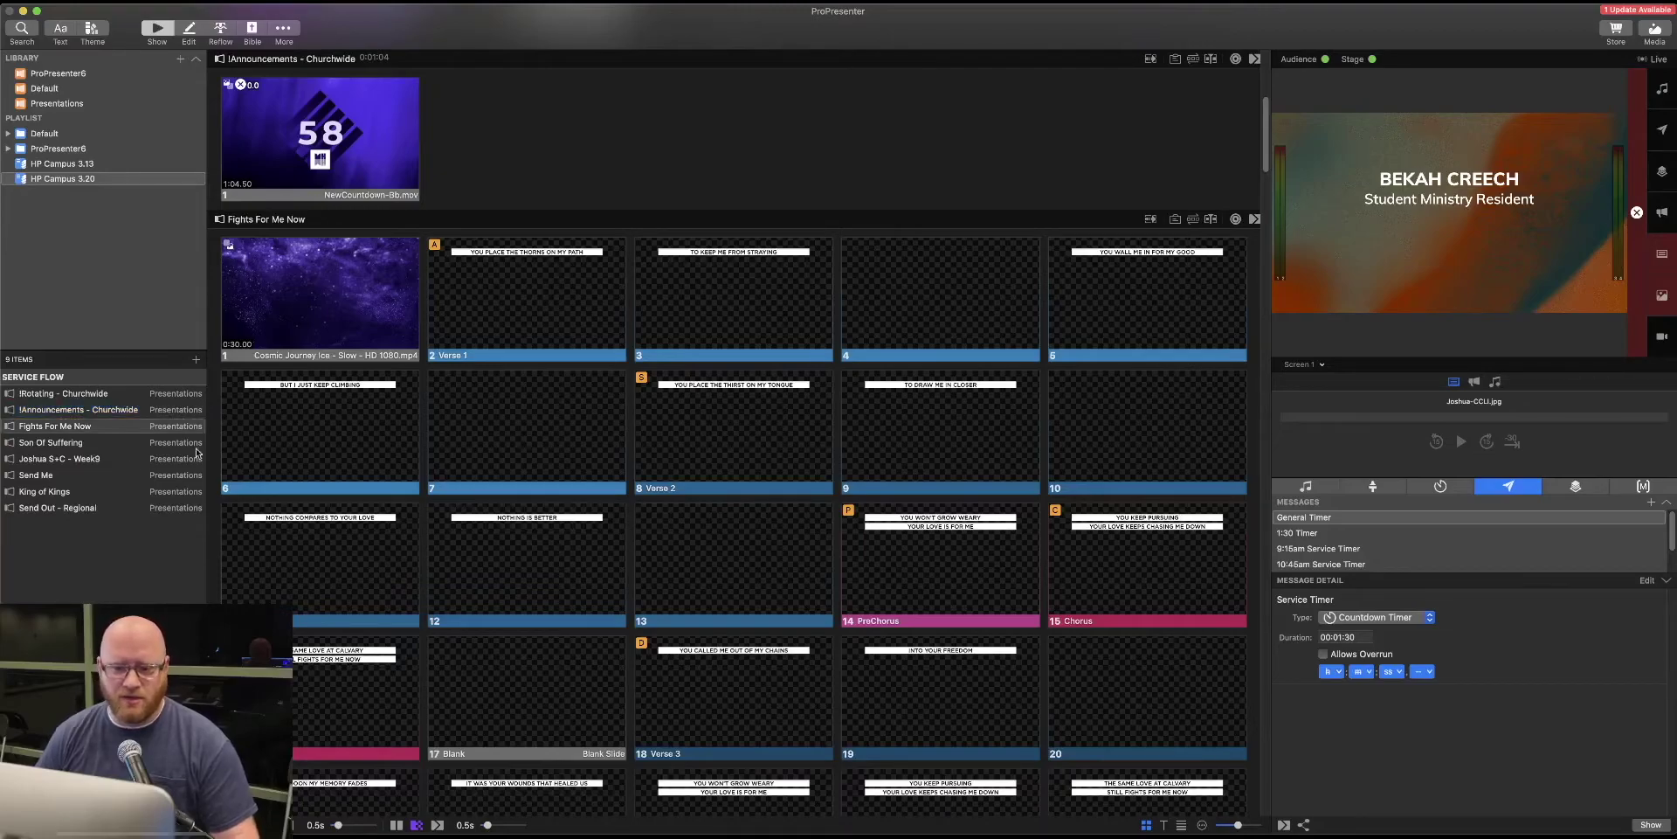
pyautogui.click(16, 429)
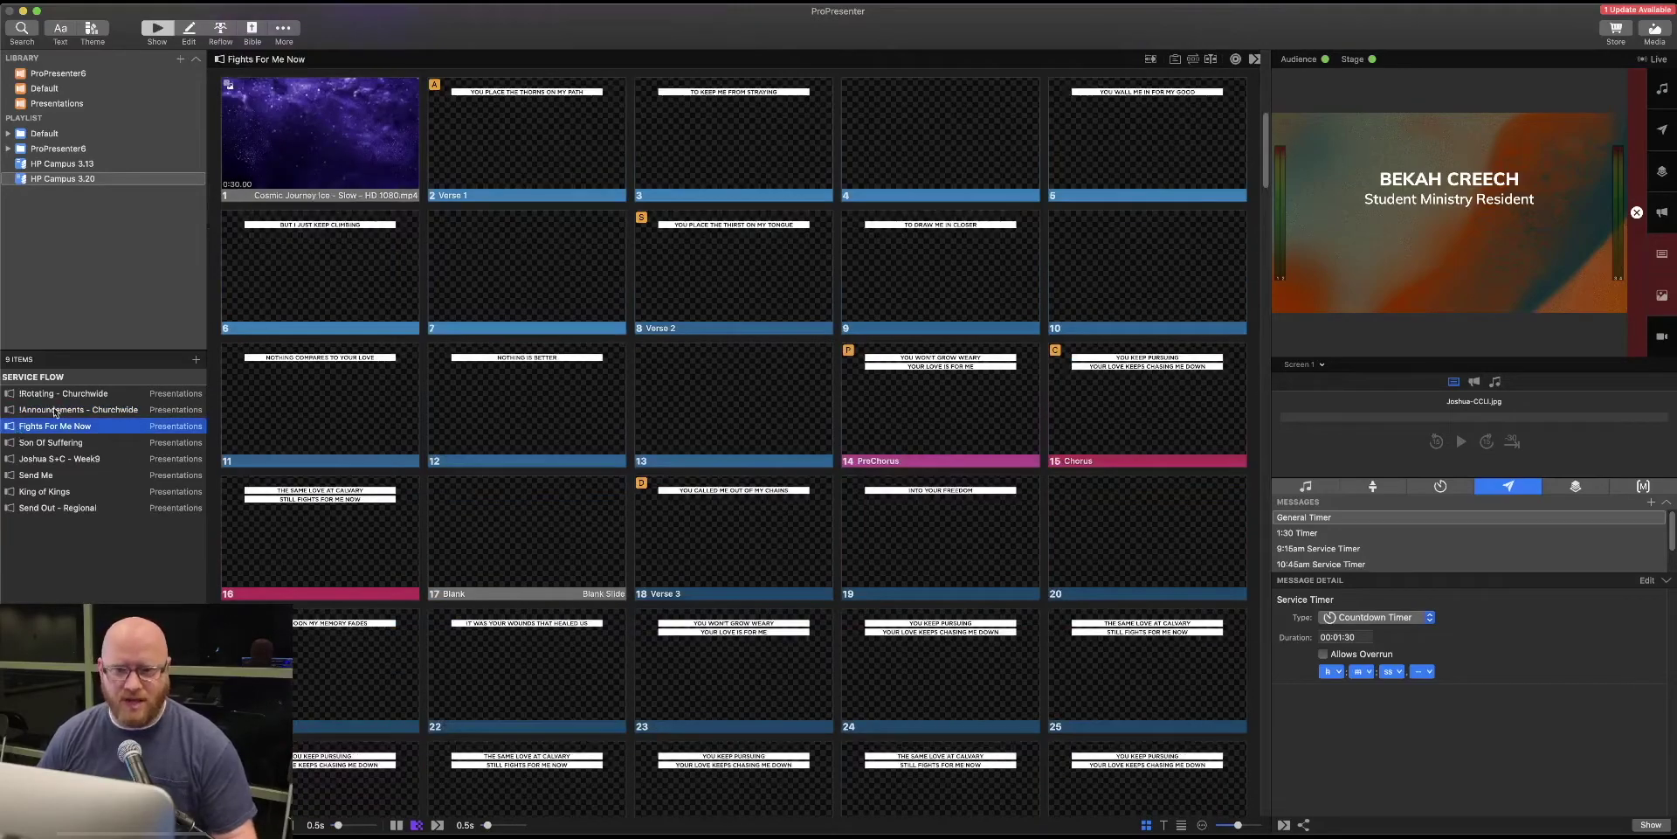
pyautogui.click(94, 29)
pyautogui.moveTo(170, 241)
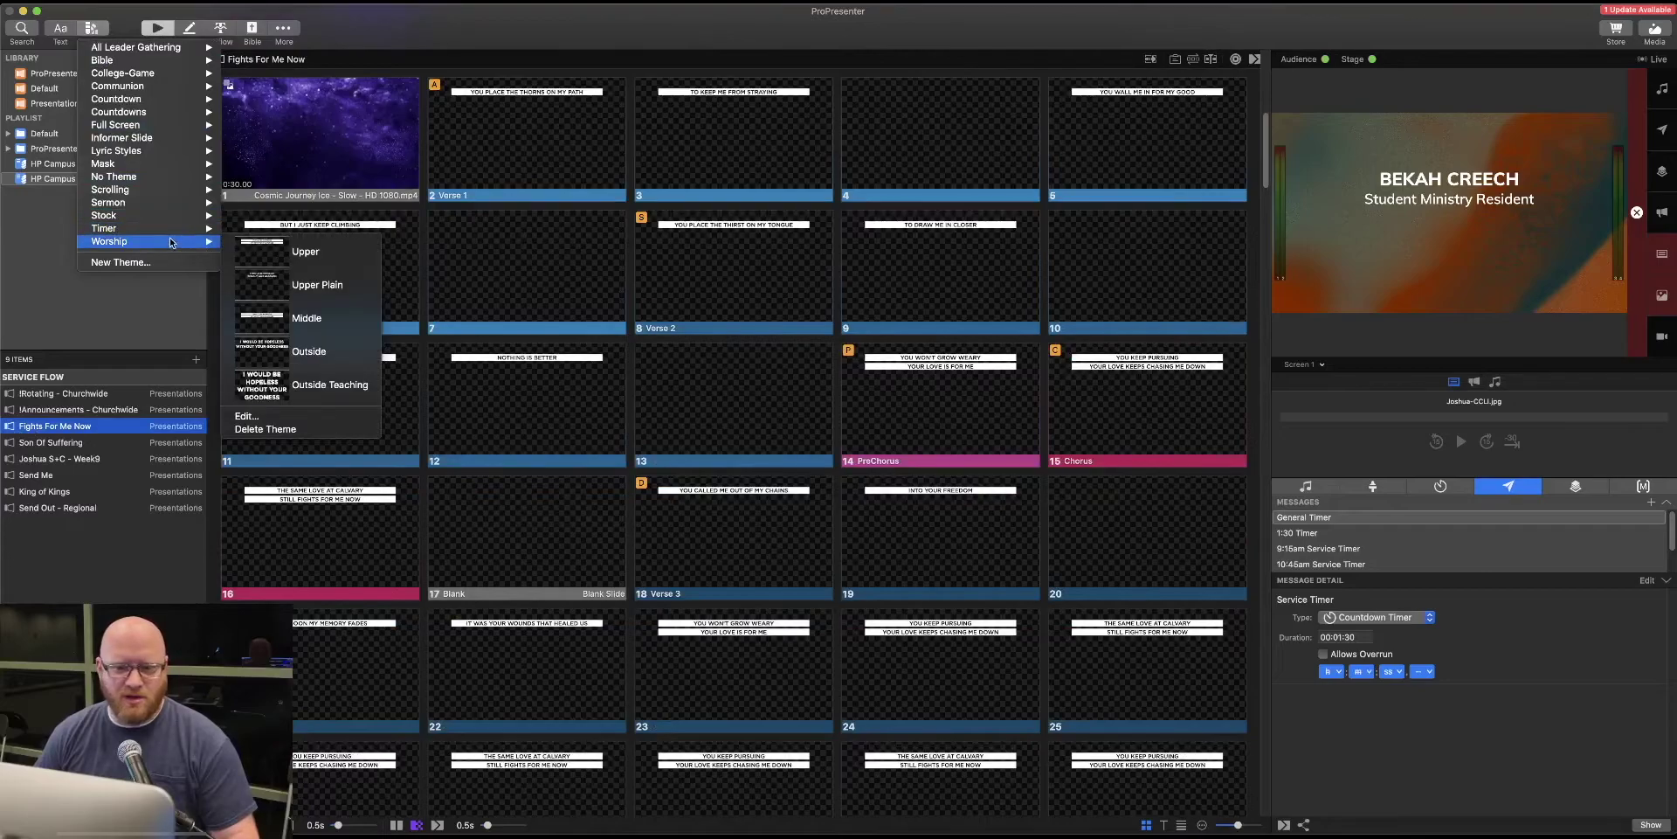
pyautogui.click(259, 289)
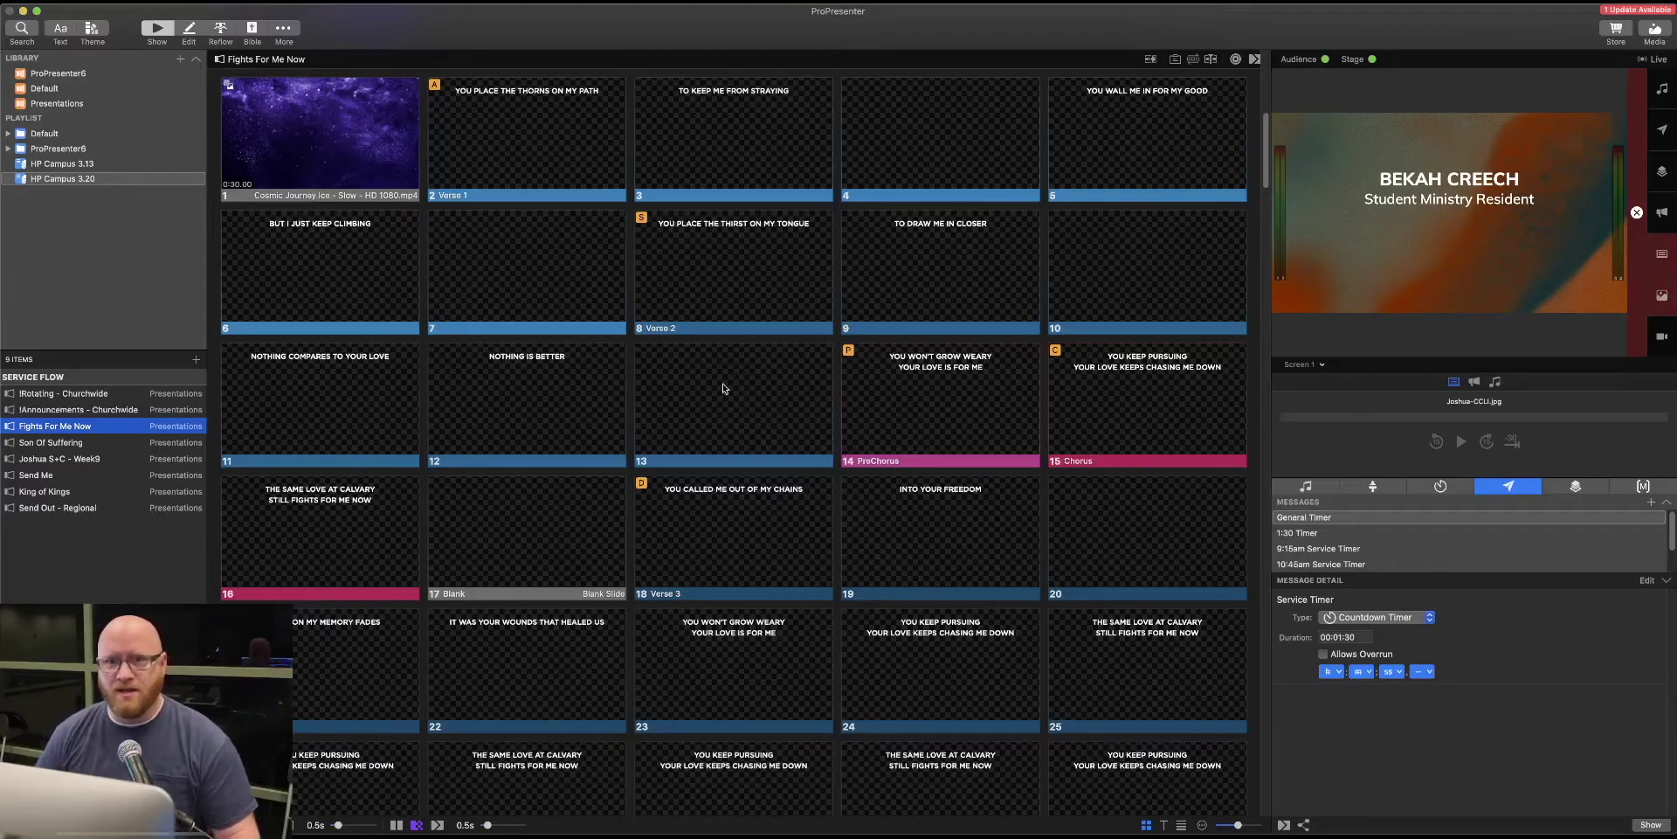
pyautogui.rightClick(696, 246)
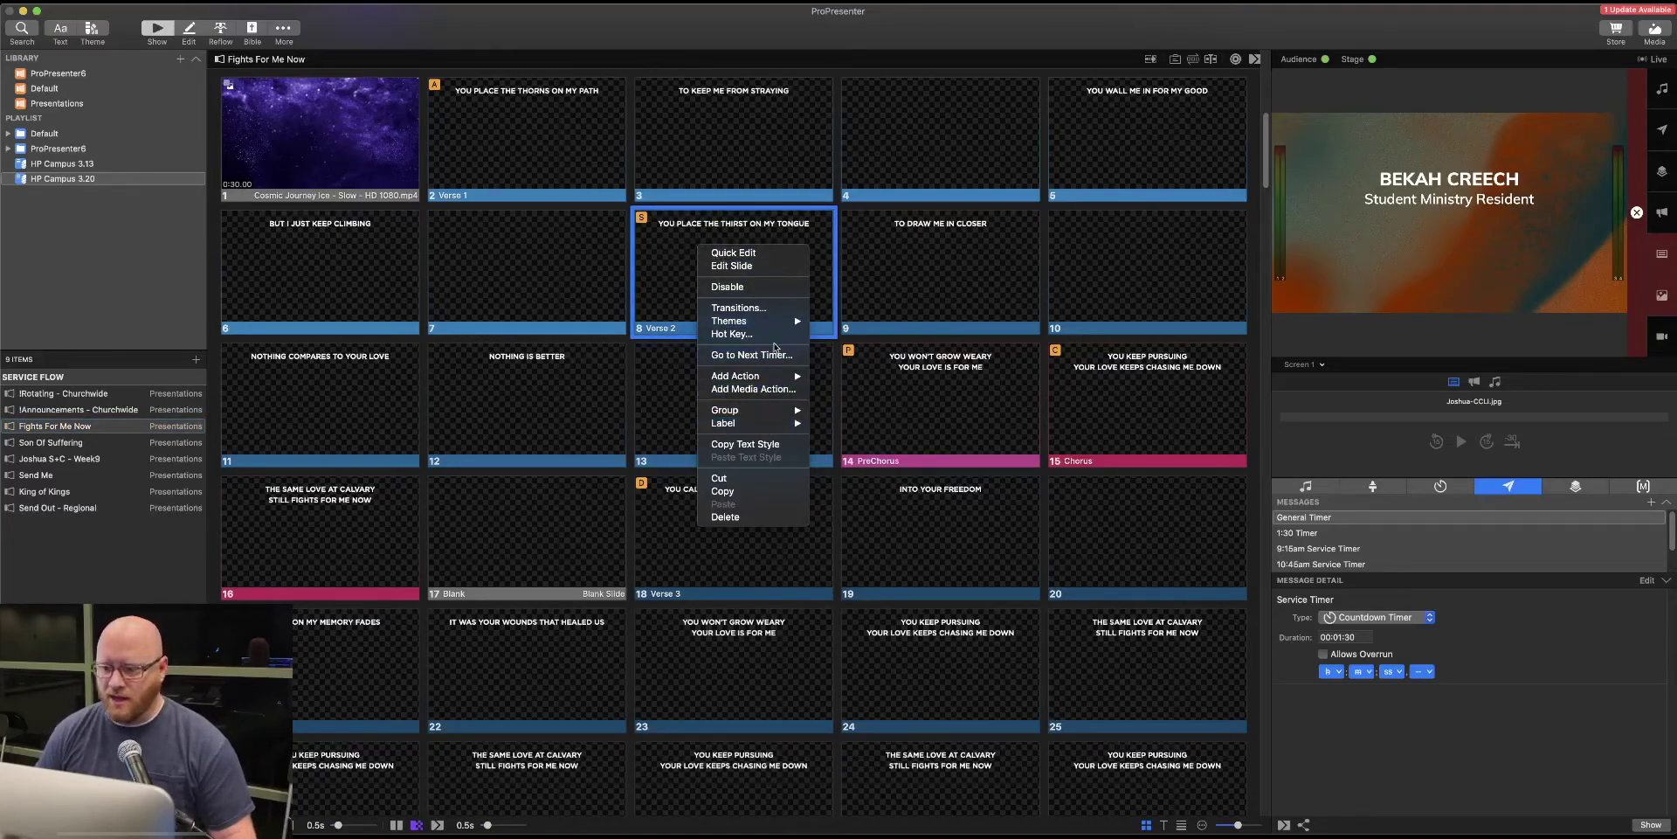
# Step: Give slide 8 of Verse 2 the Worship Outside Teaching theme for large centered lyrics
pyautogui.moveTo(778, 322)
pyautogui.moveTo(917, 517)
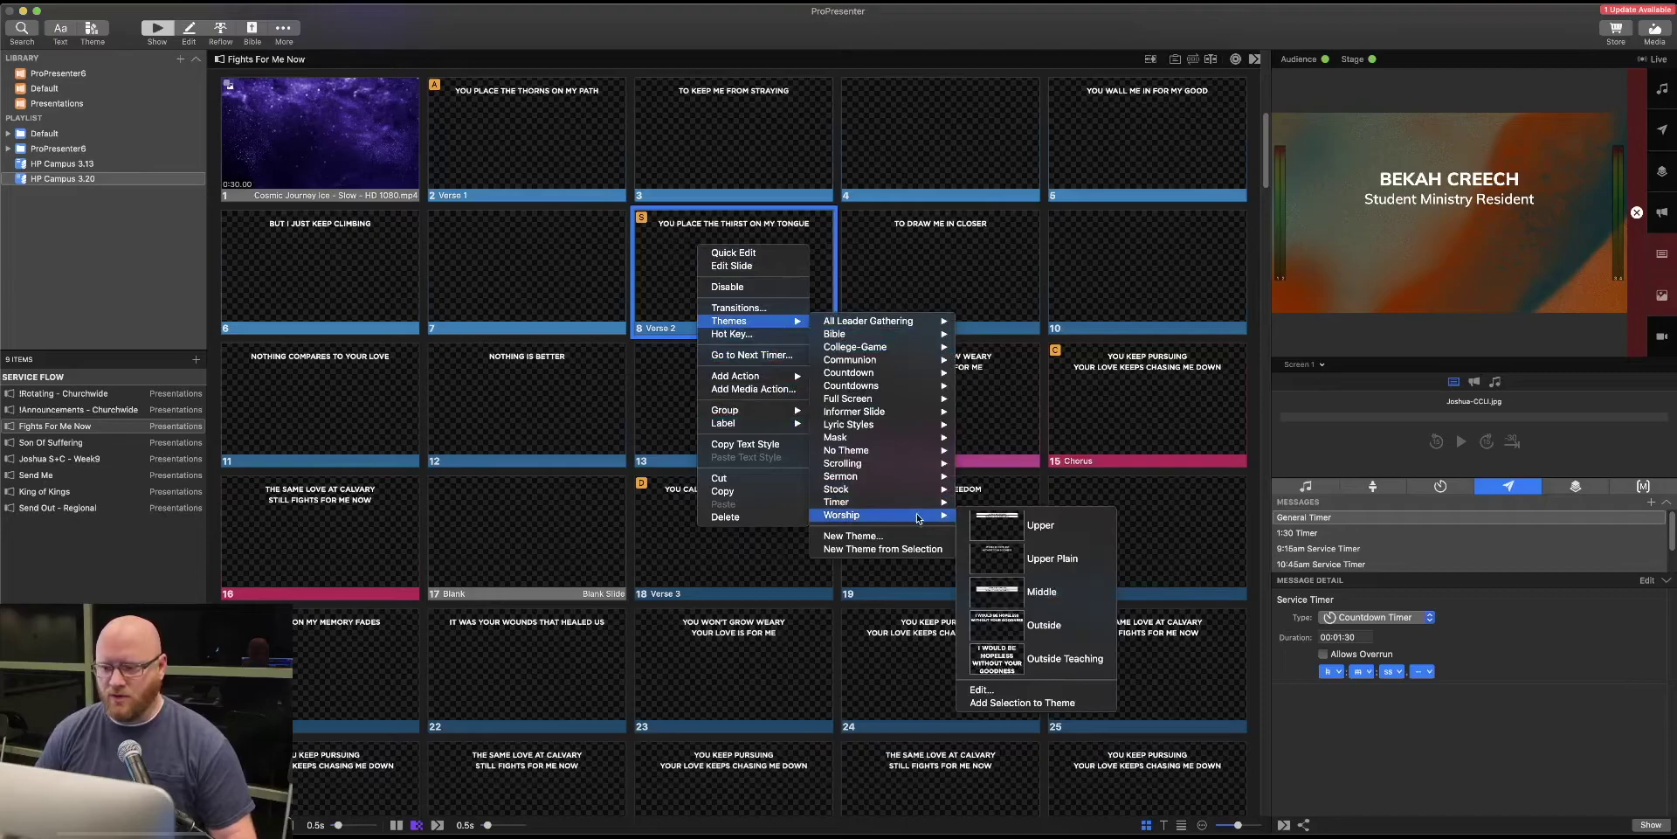
pyautogui.click(1008, 666)
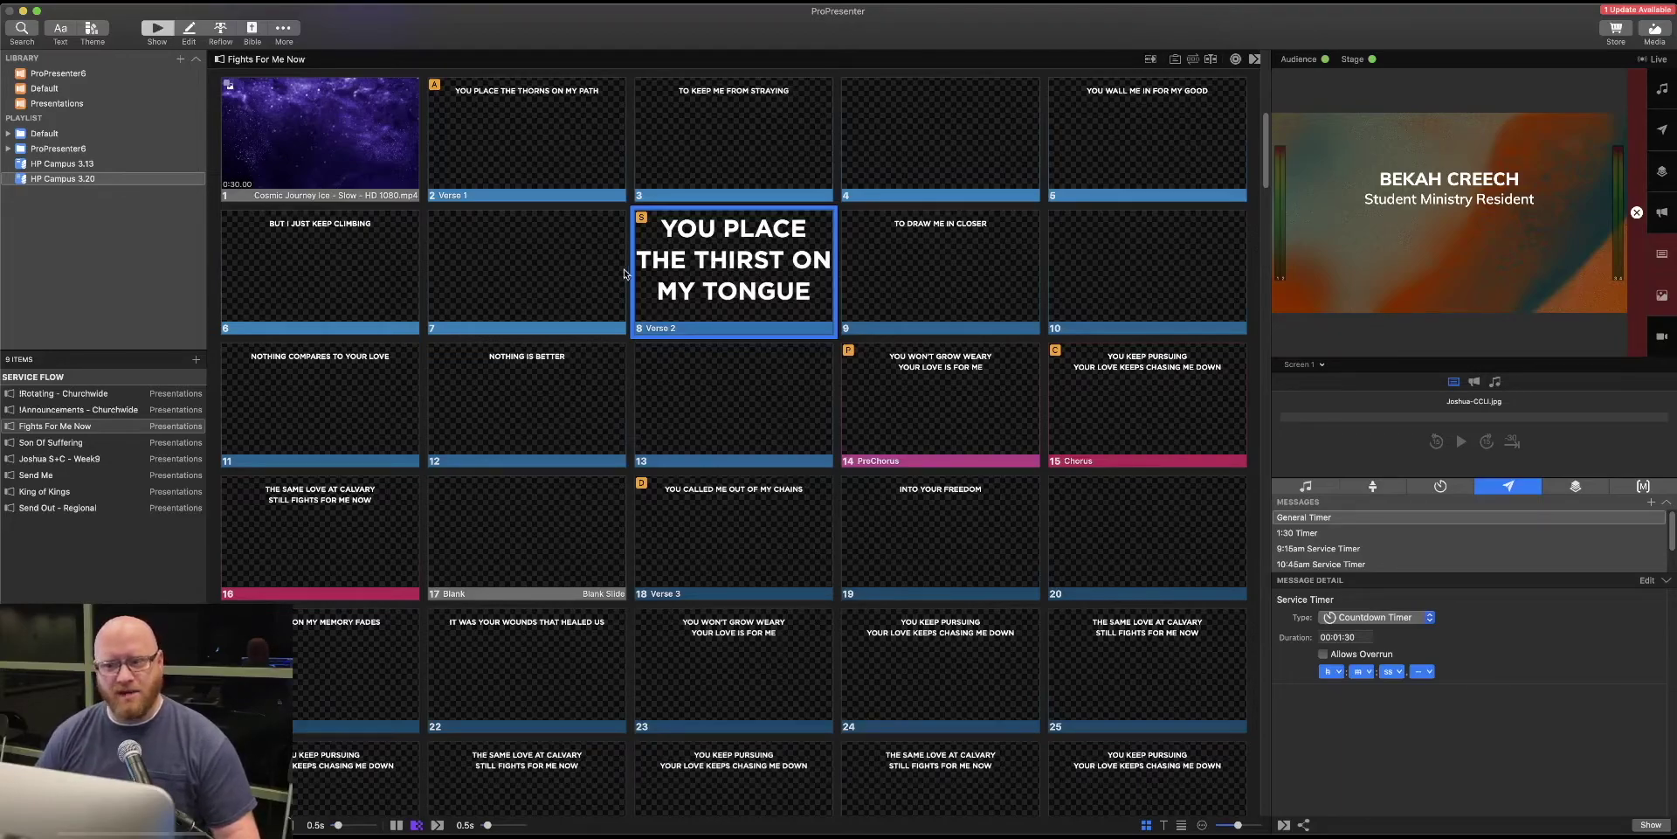
# Step: Deselect slide 8 and apply the Worship Upper theme to the whole Fights For Me Now song
pyautogui.click(216, 271)
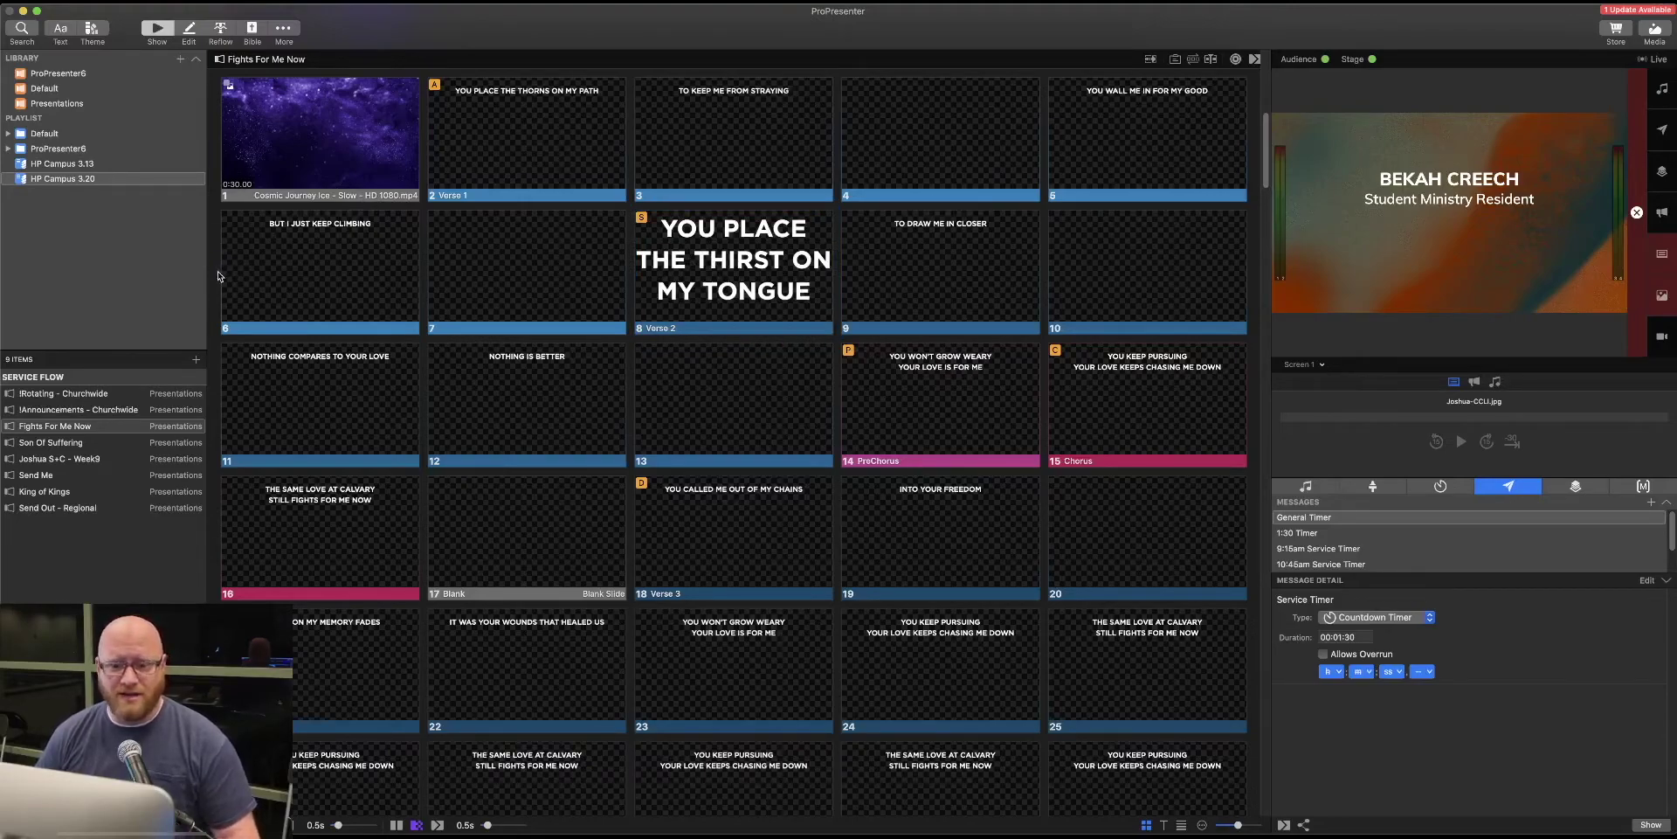
pyautogui.click(14, 429)
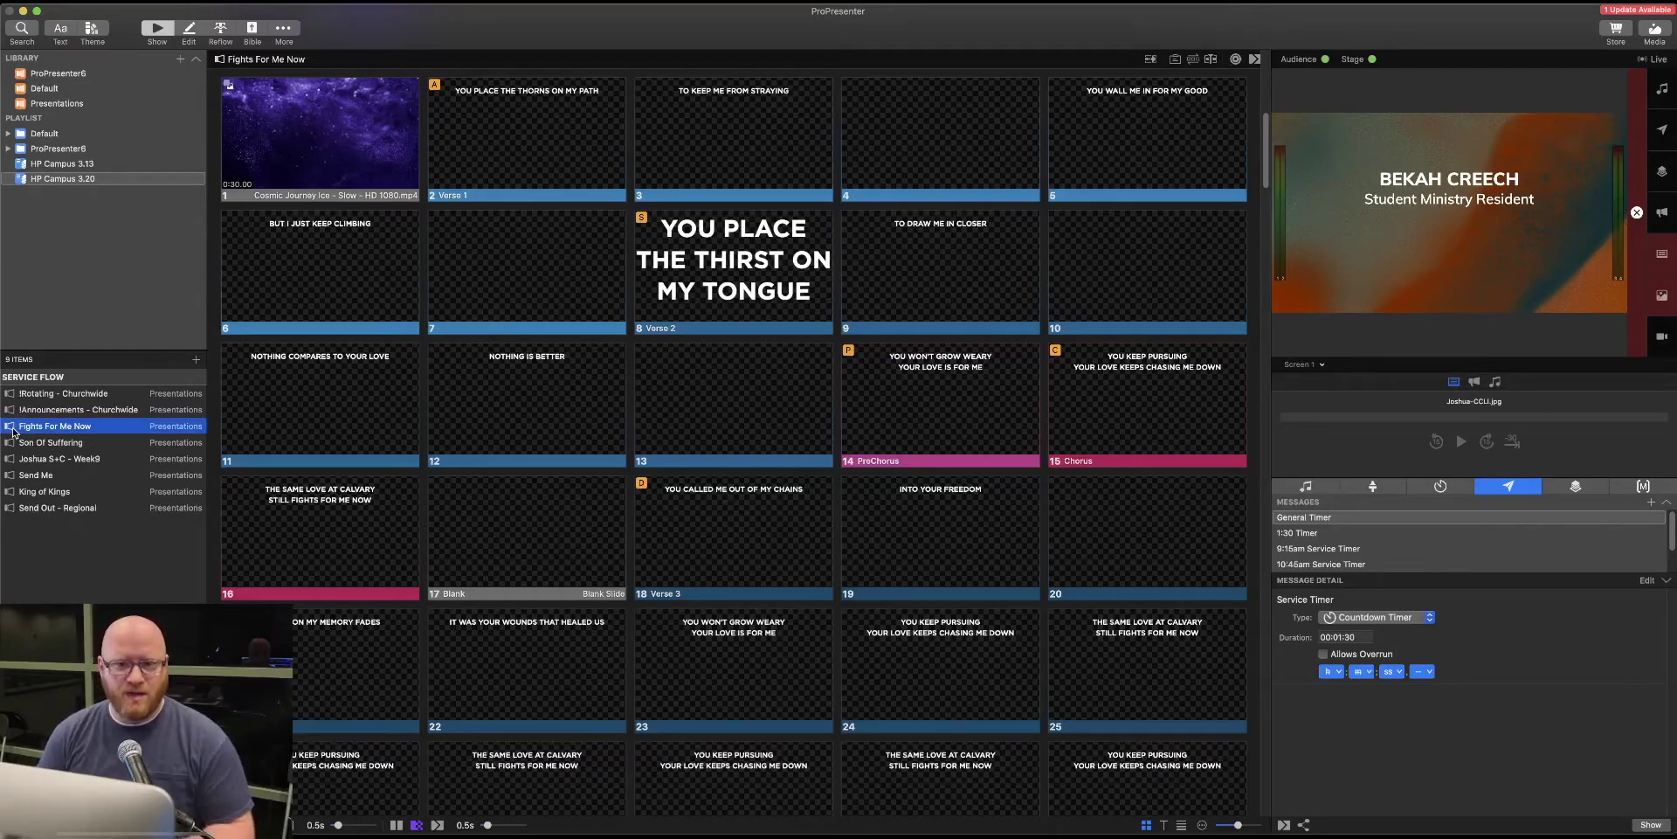
pyautogui.click(91, 29)
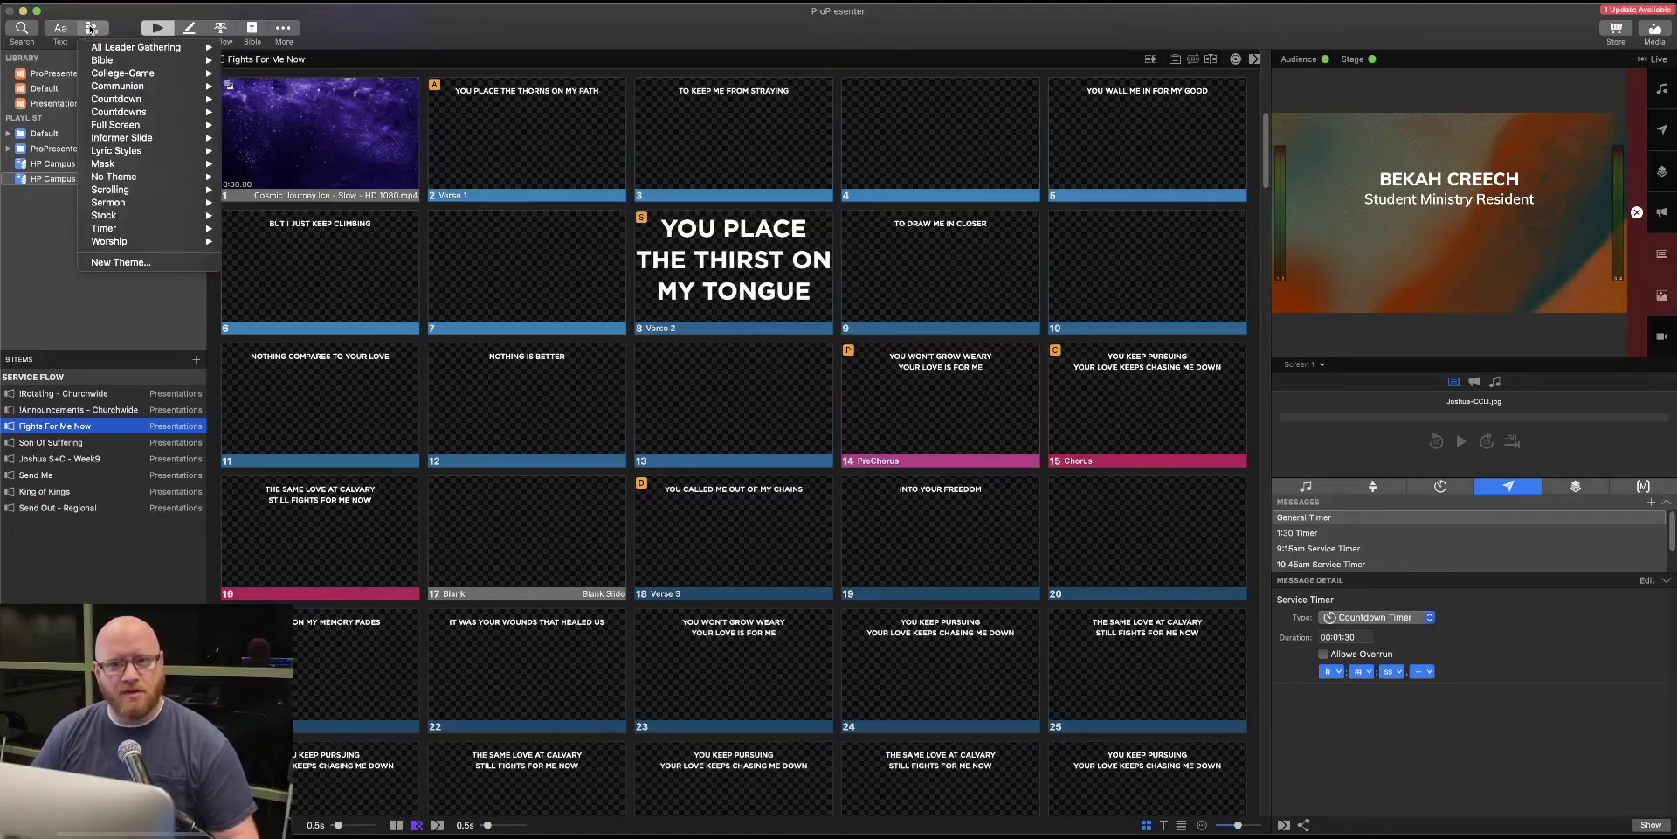
pyautogui.moveTo(148, 242)
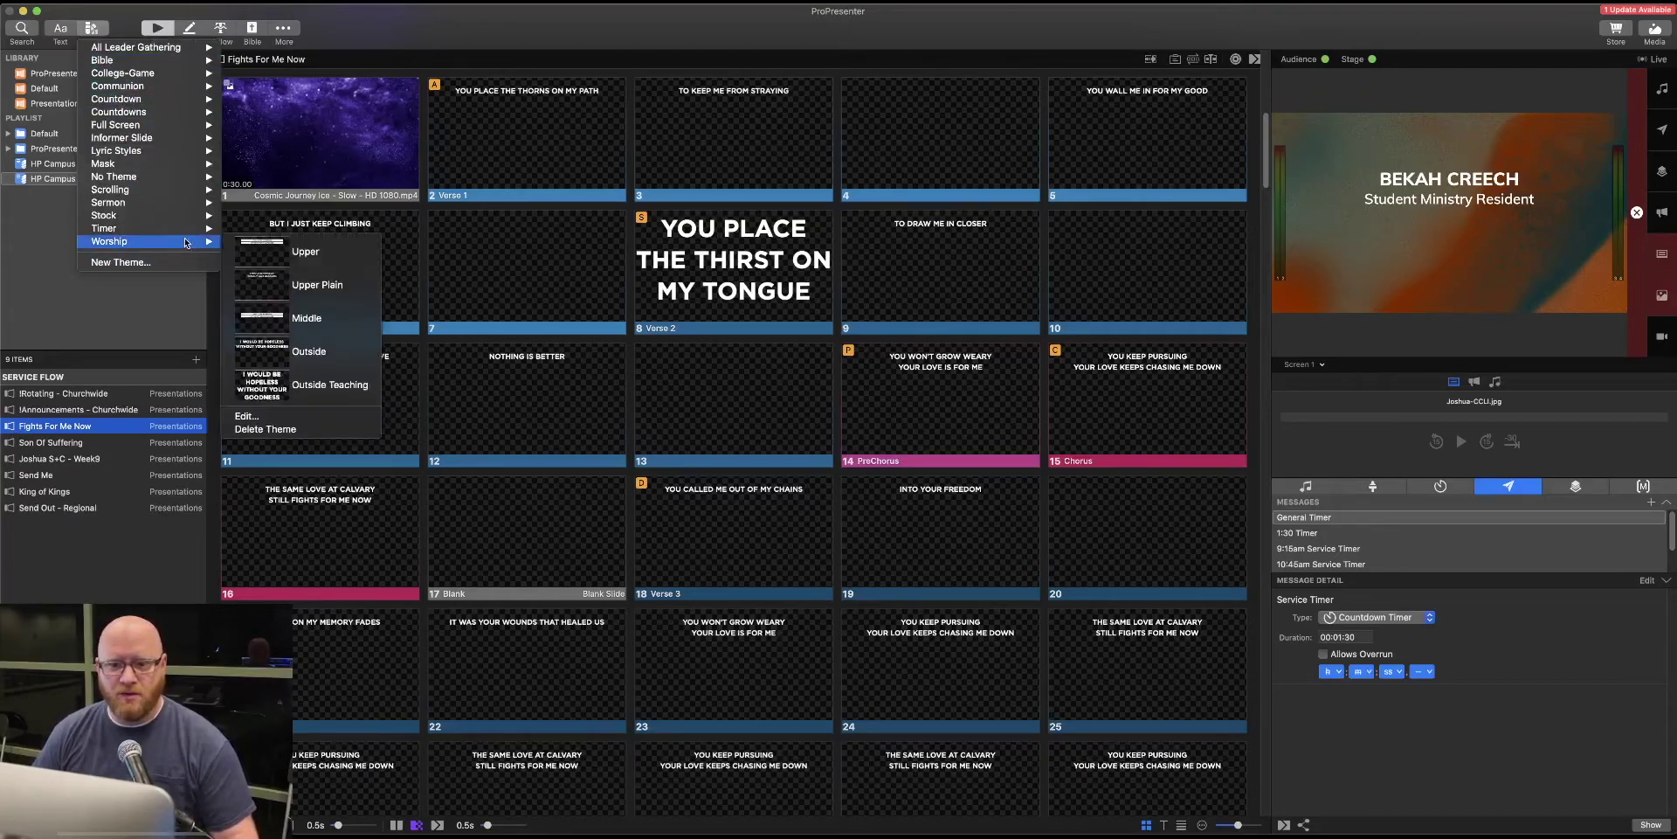
pyautogui.click(275, 255)
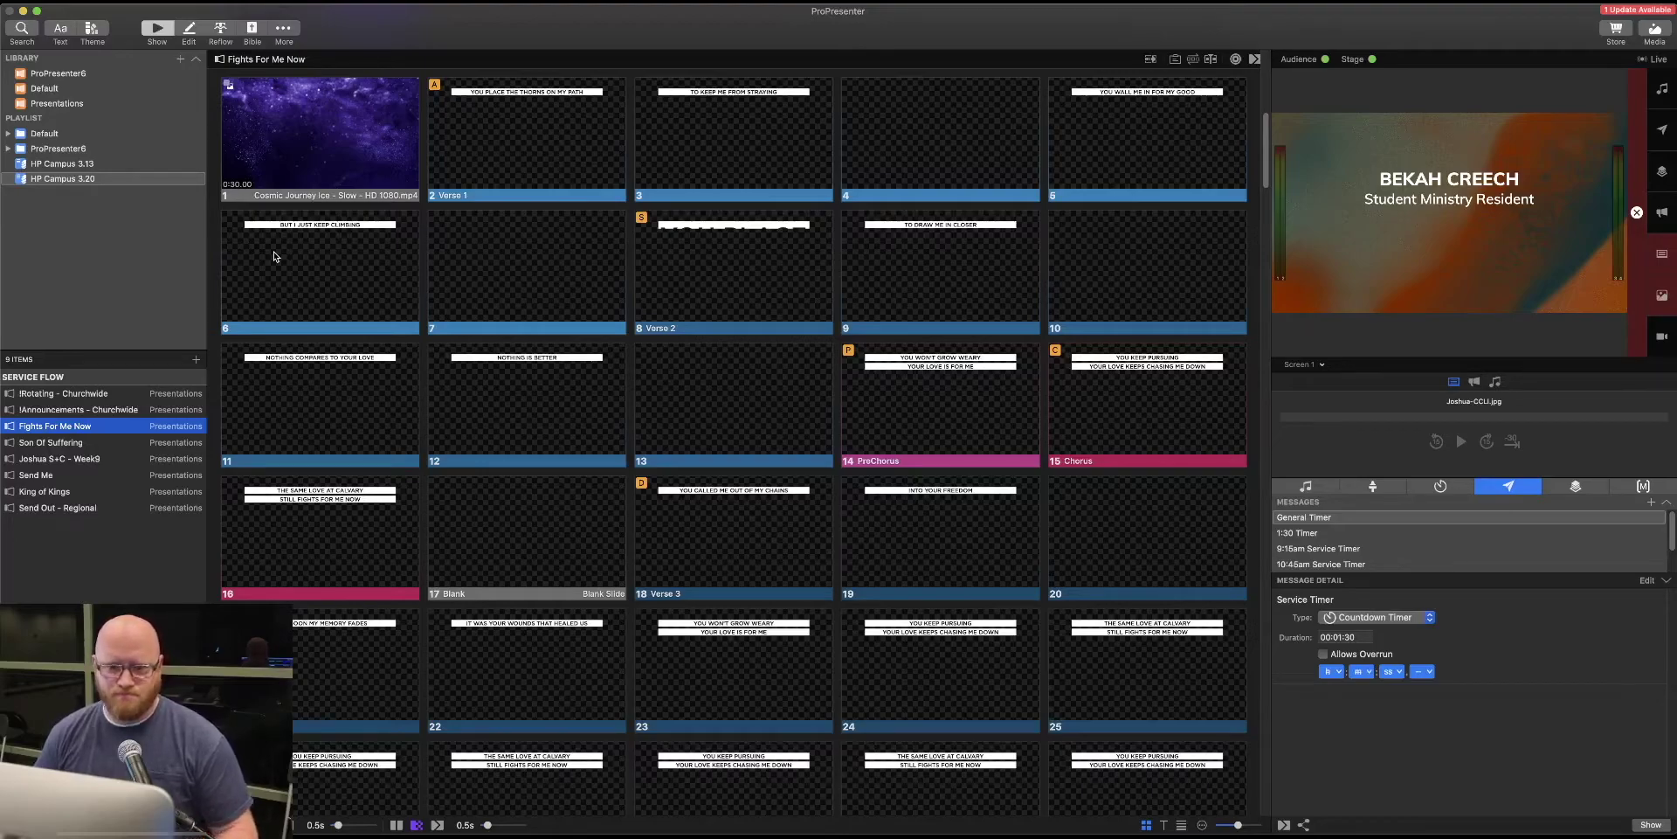
pyautogui.click(70, 458)
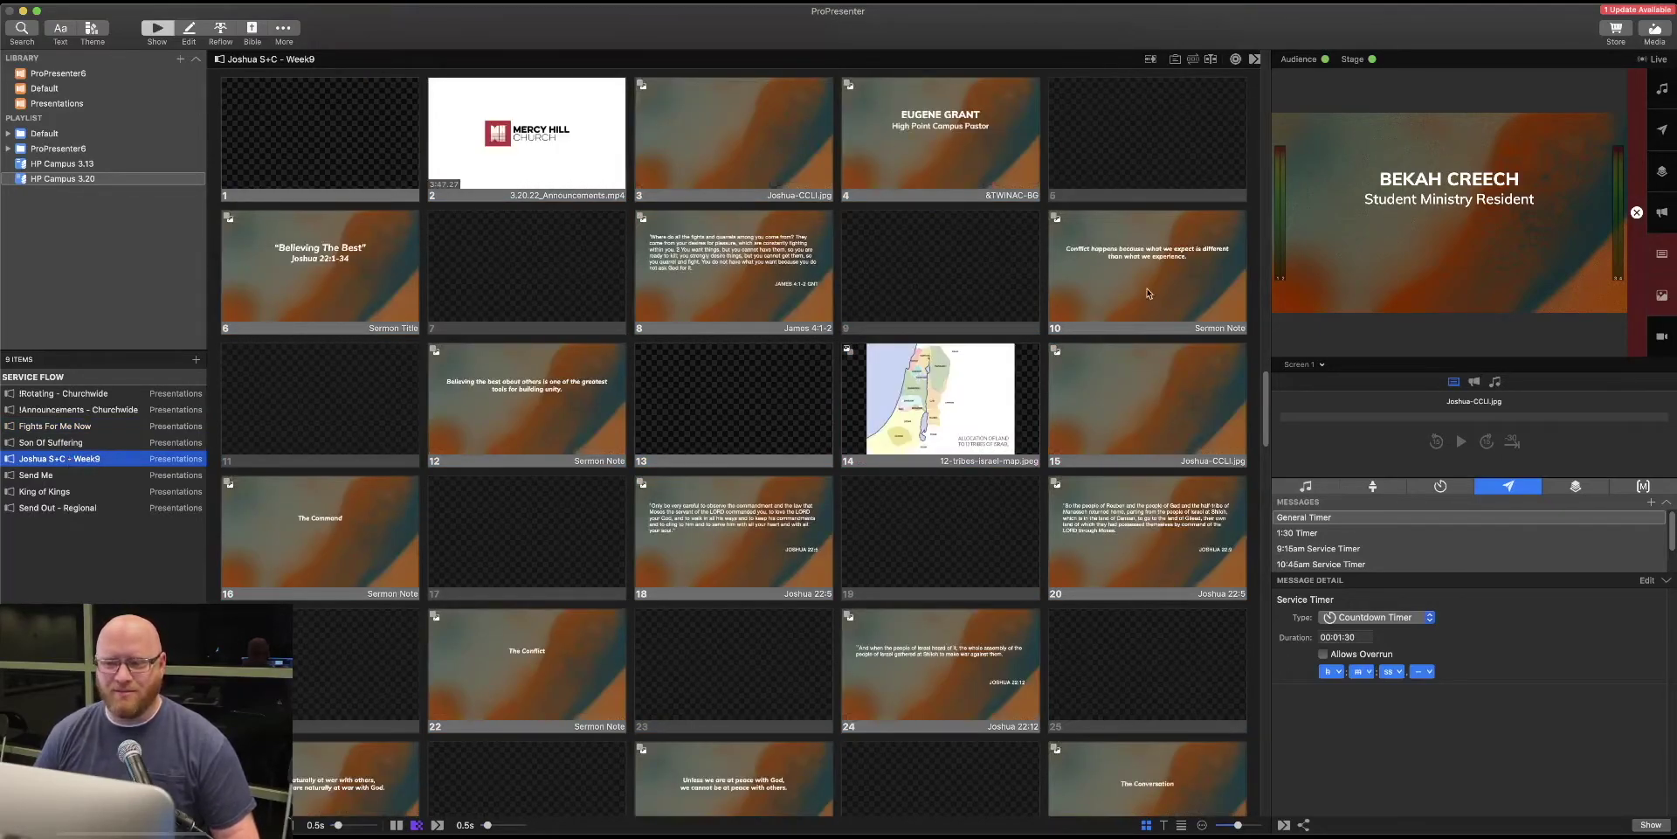
# Step: Scroll through the Joshua S+C - Week9 sermon slides and back to the top
pyautogui.scroll(-2, 678, 498)
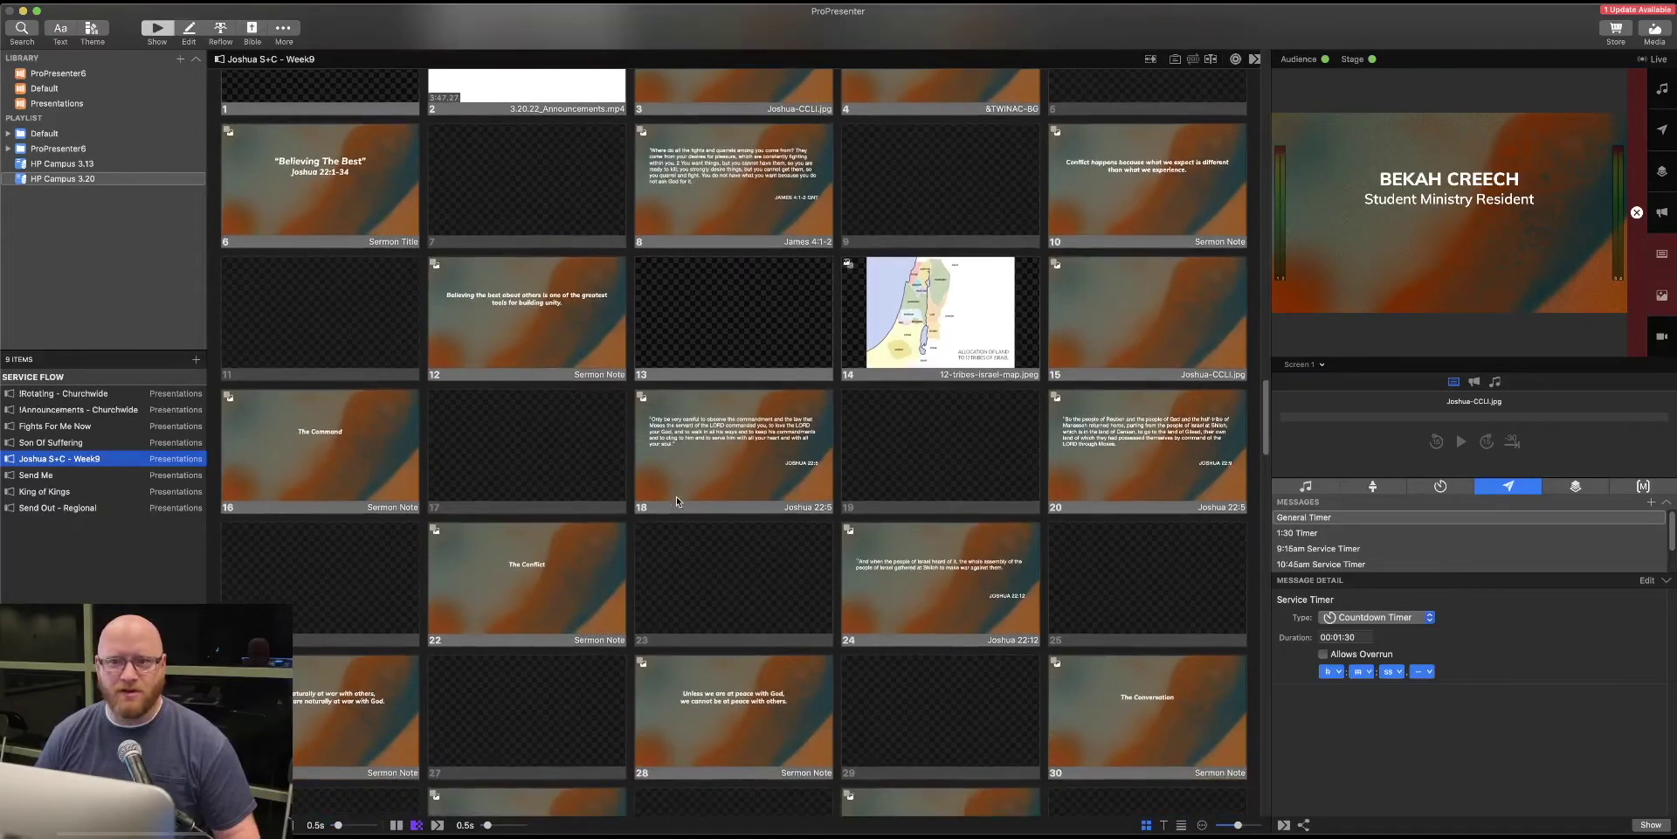
pyautogui.scroll(1, 676, 498)
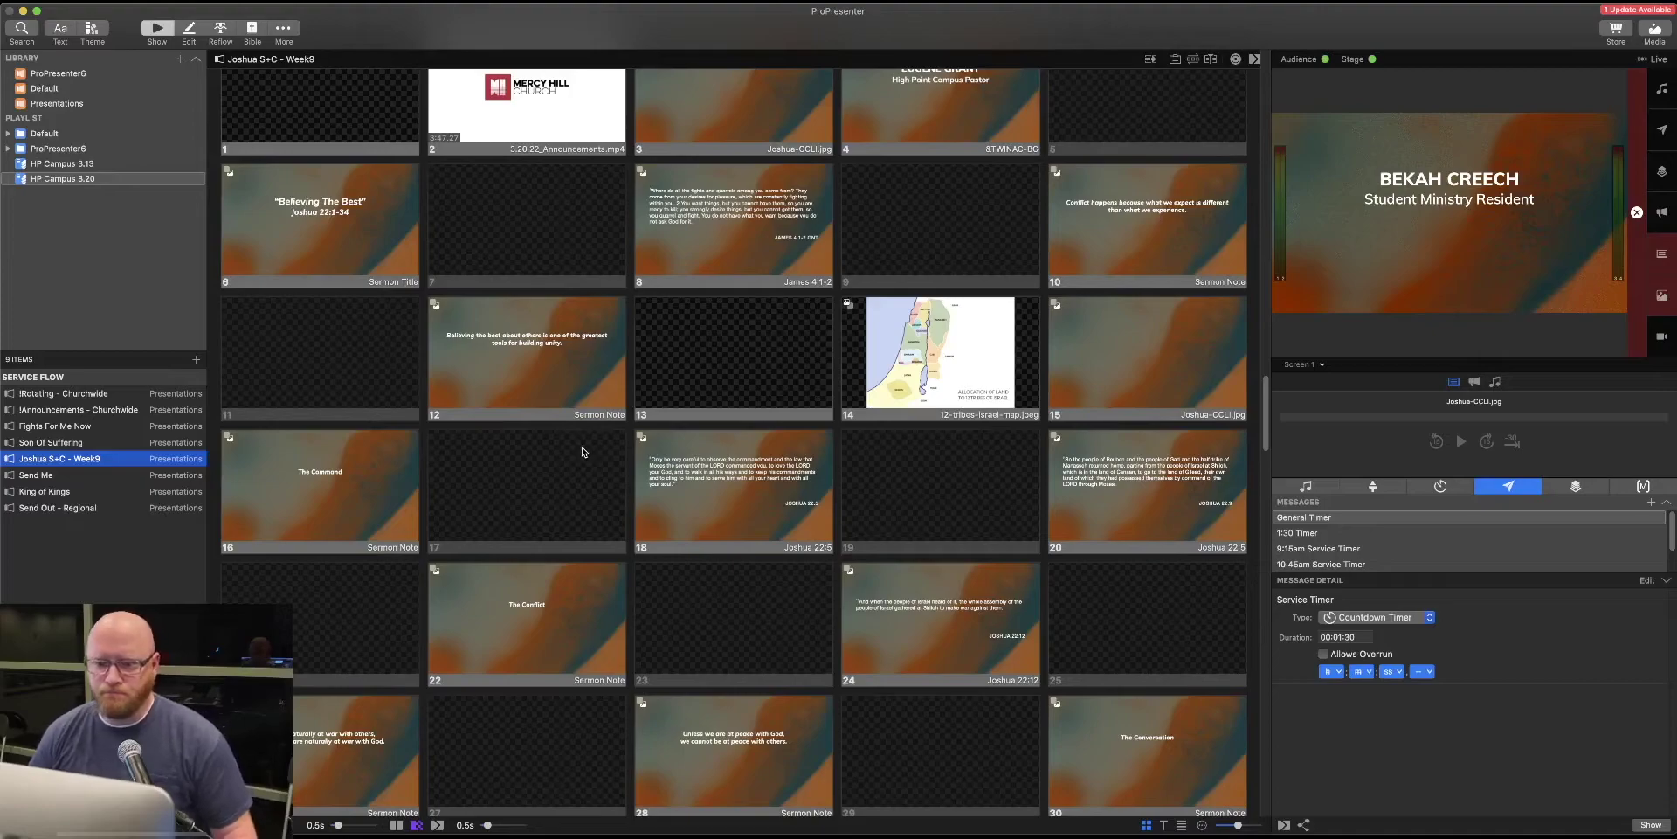
# Step: Browse the editors list and the Sermon theme list without choosing anything
pyautogui.click(284, 31)
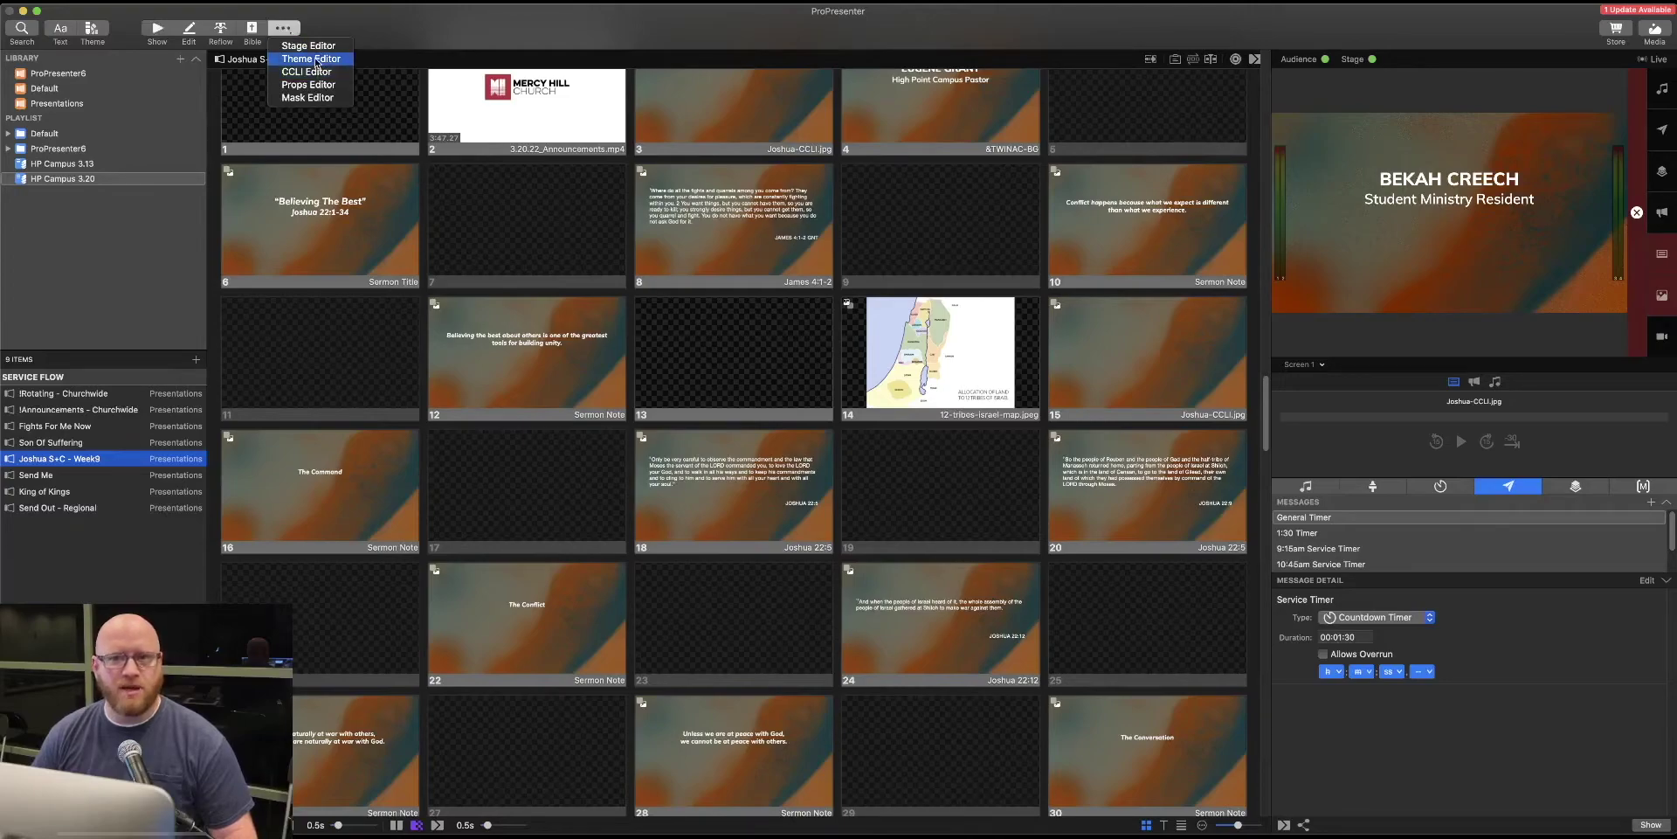
pyautogui.click(88, 123)
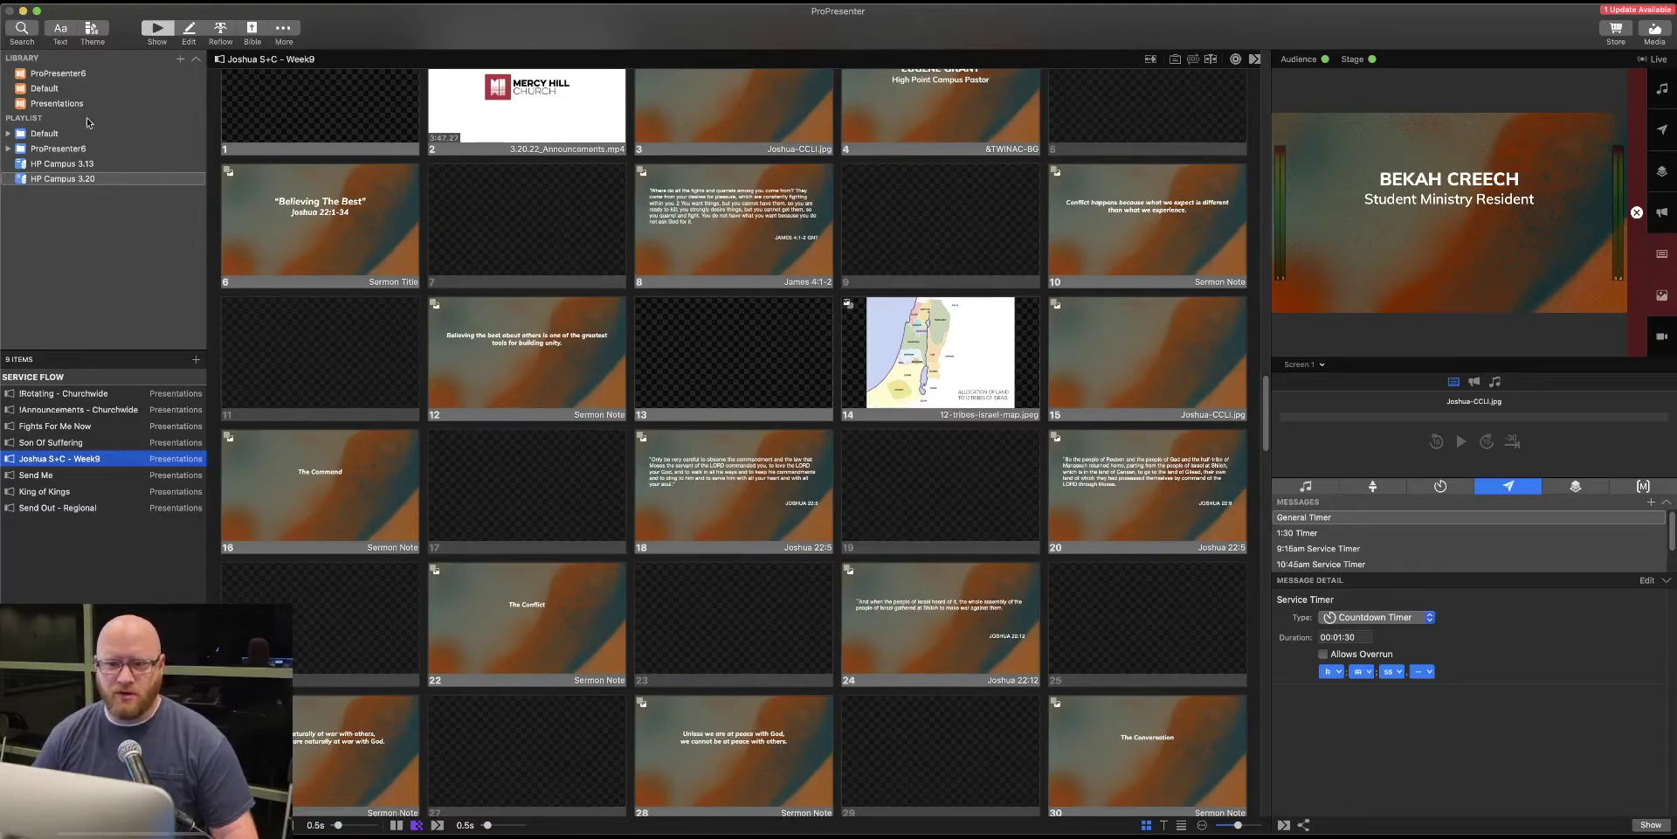
pyautogui.click(102, 29)
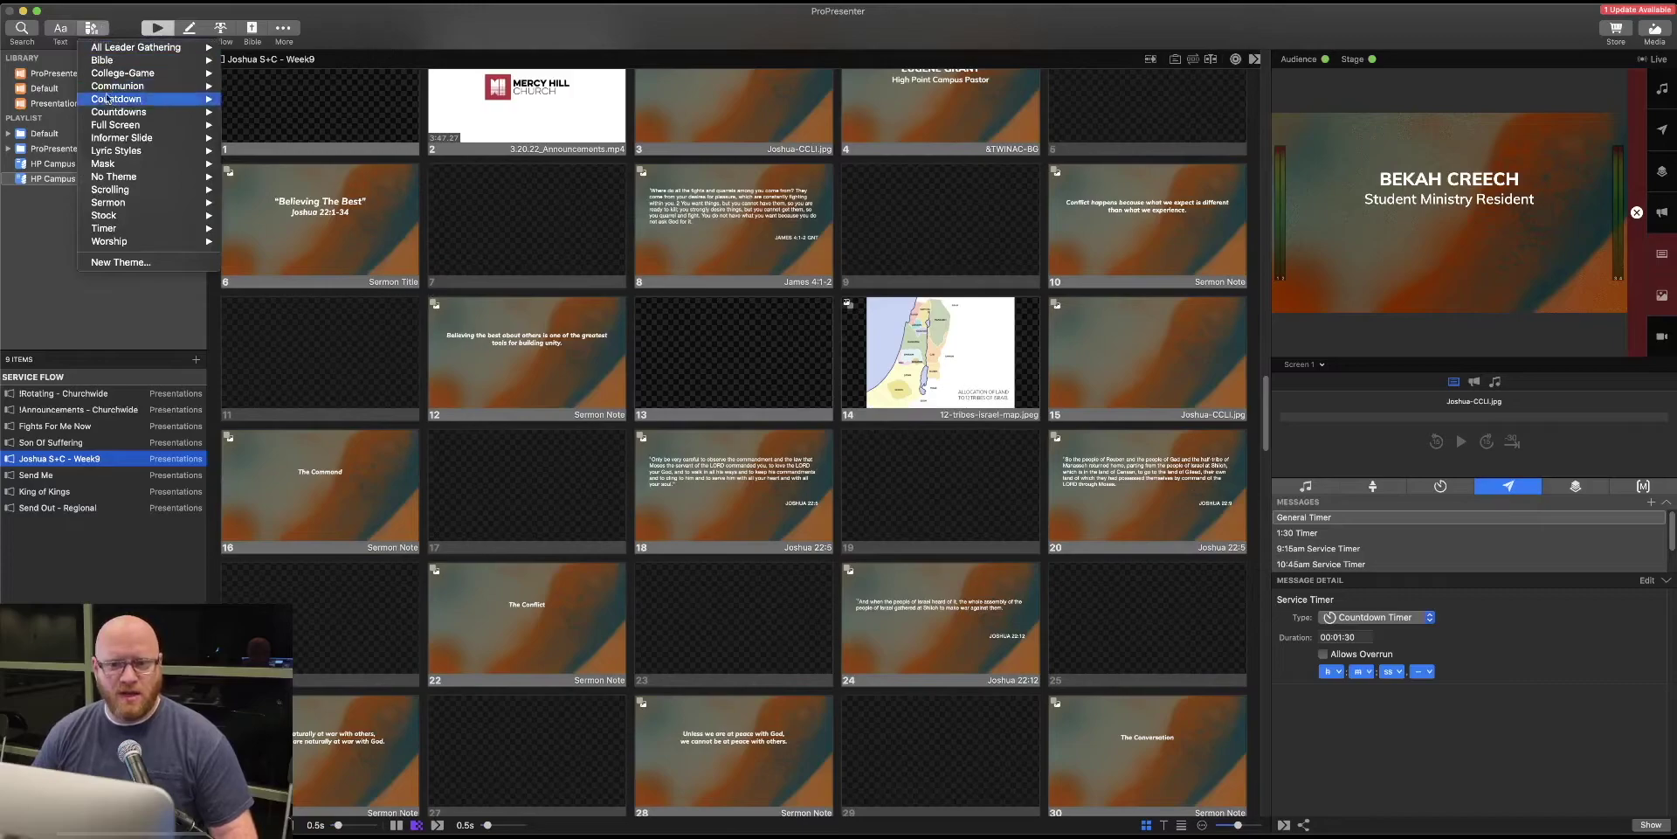
pyautogui.moveTo(113, 206)
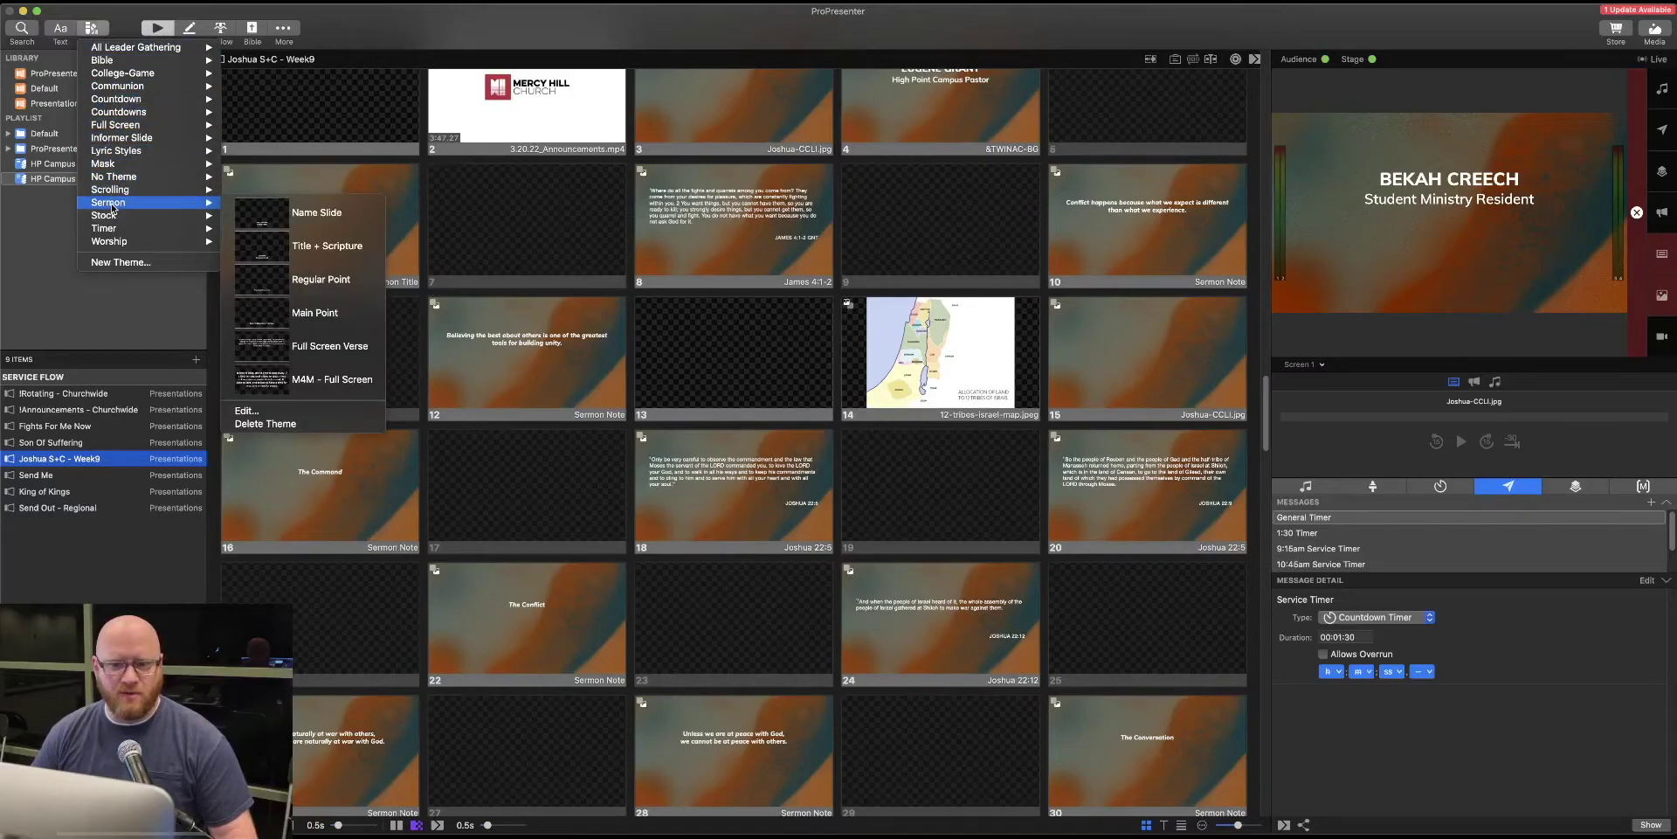
pyautogui.click(247, 414)
# Step: Check slide 12's Themes submenu without applying one, then launch the Theme Editor
pyautogui.rightClick(515, 341)
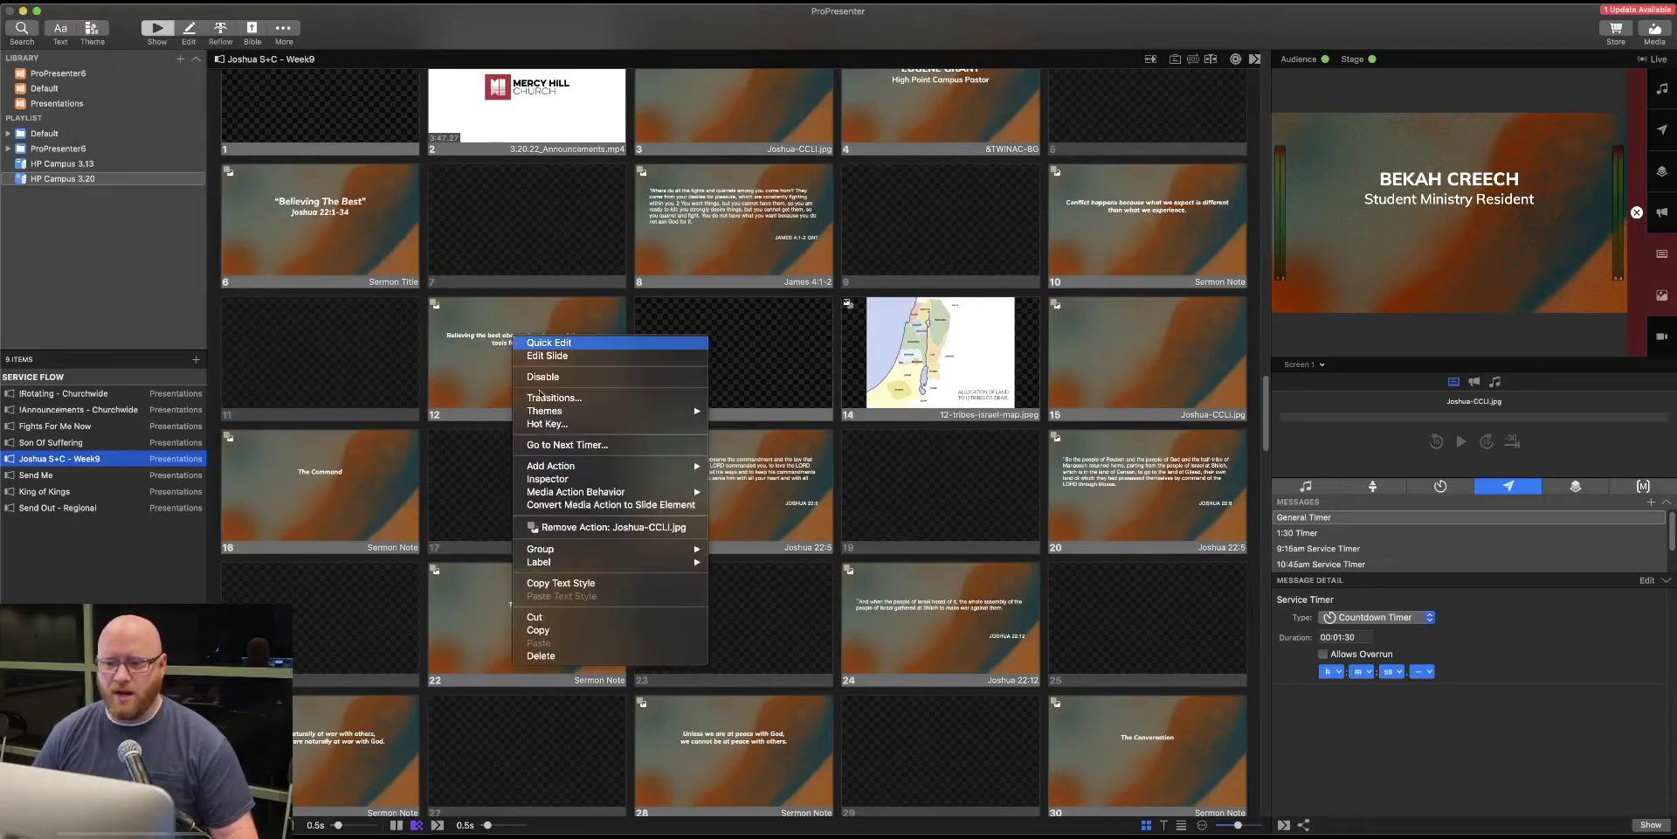
pyautogui.moveTo(559, 411)
pyautogui.moveTo(776, 424)
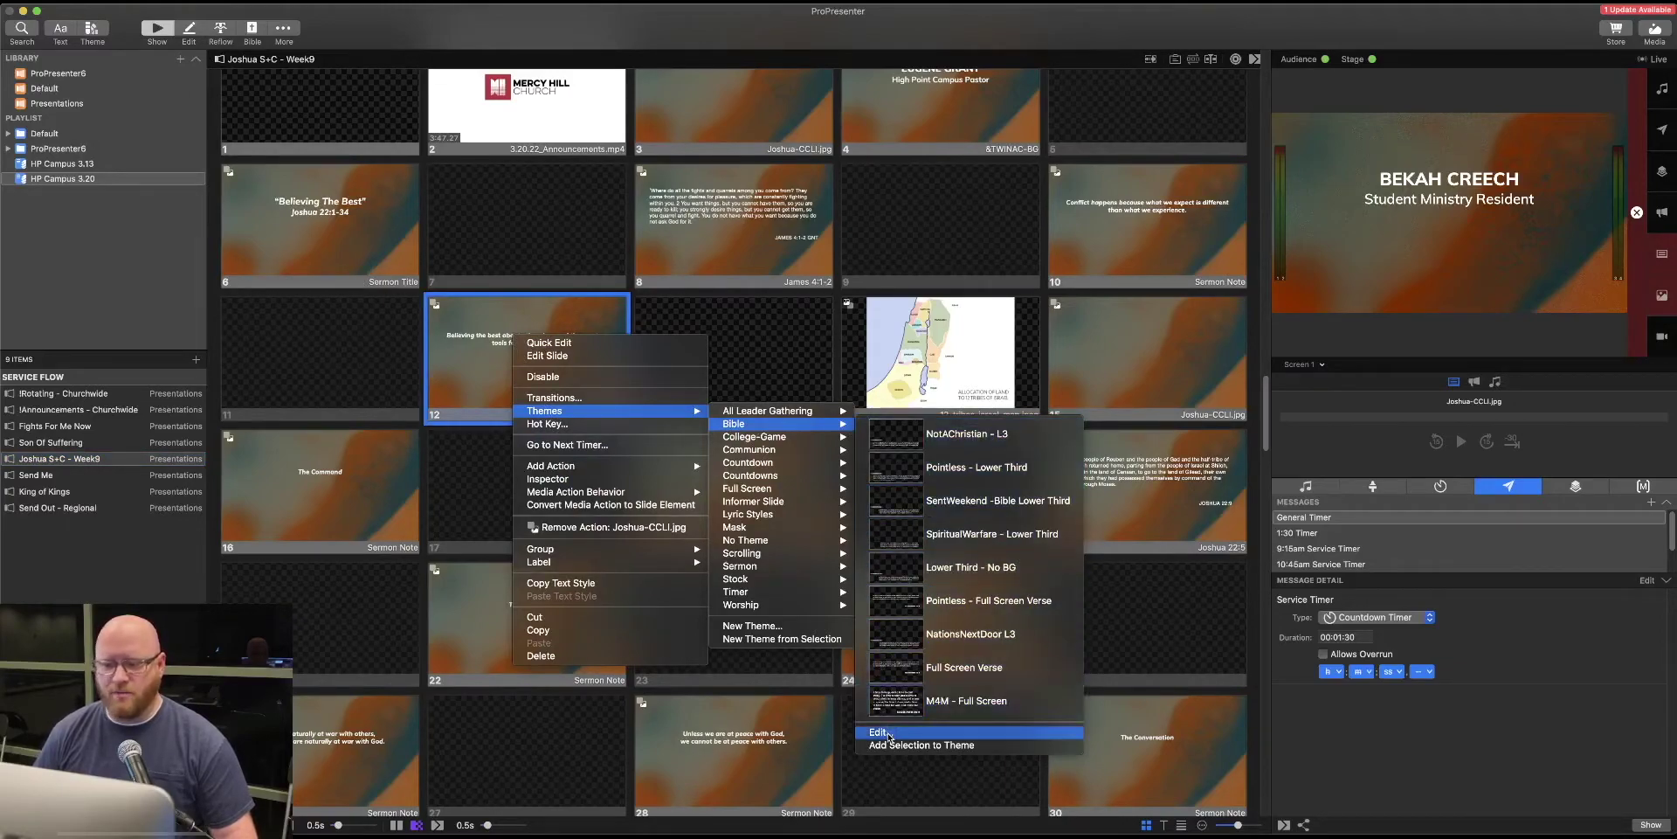
pyautogui.click(582, 42)
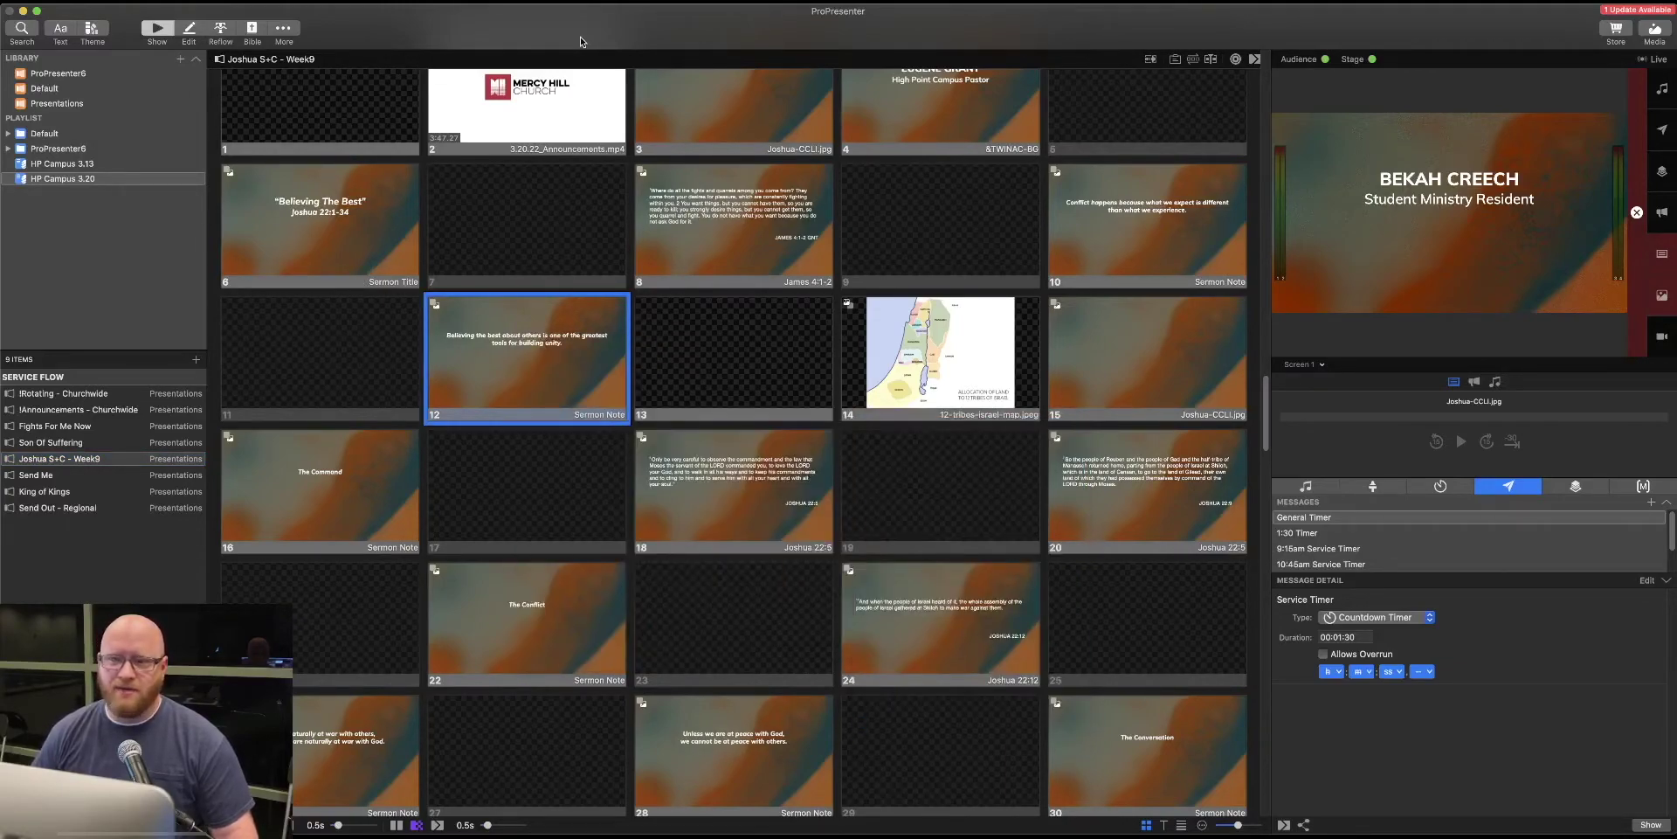
pyautogui.click(278, 29)
pyautogui.click(297, 56)
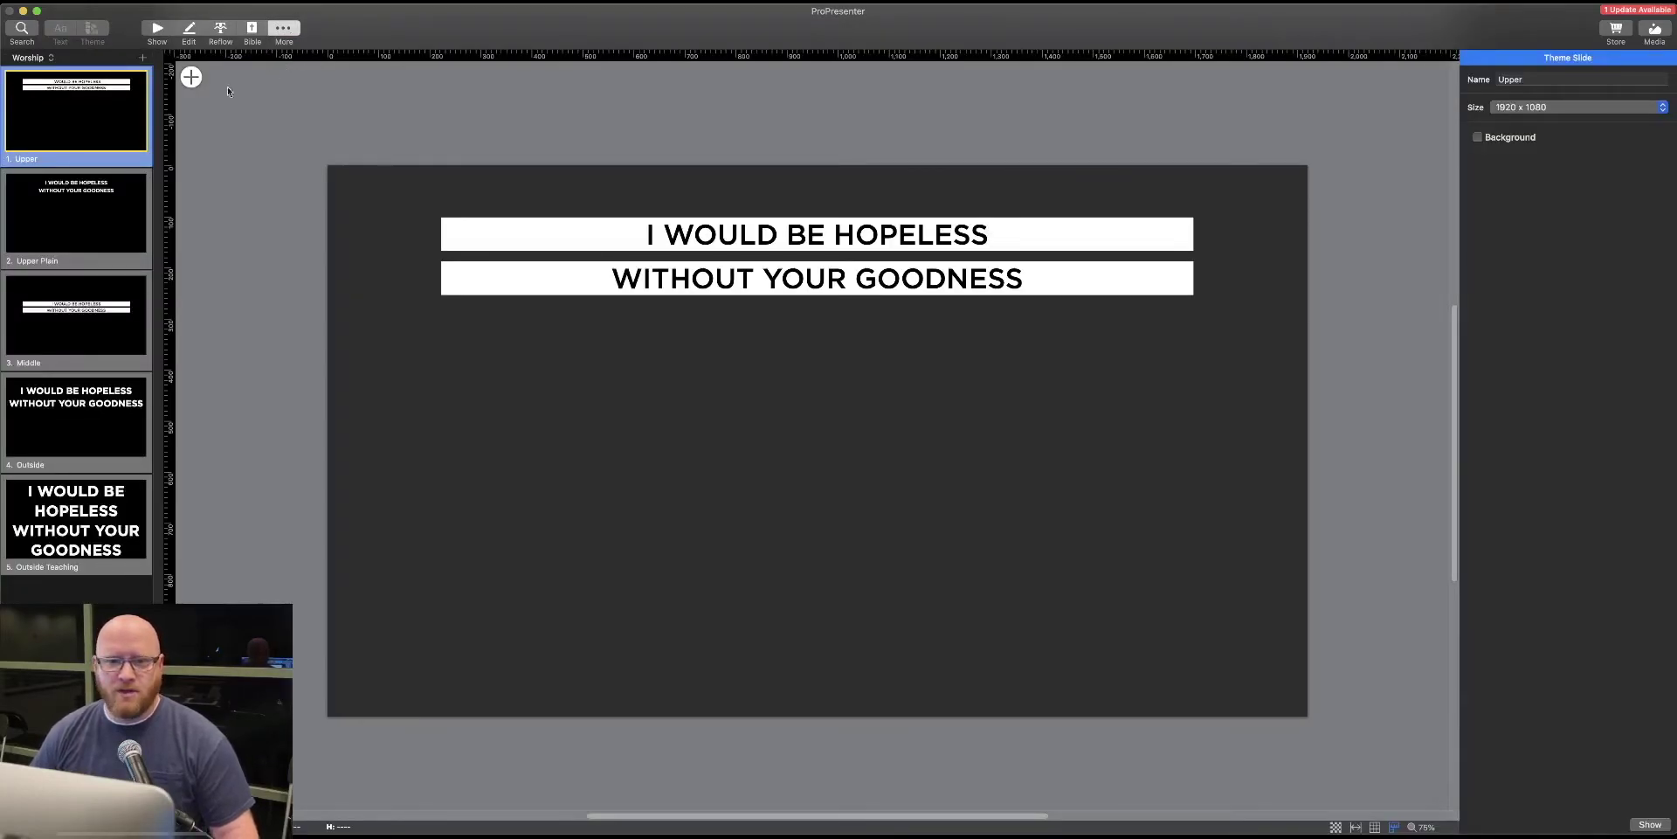
# Step: Switch the Theme Editor to the Sermon theme and add a new blank slide after Full Screen Verse
pyautogui.click(47, 58)
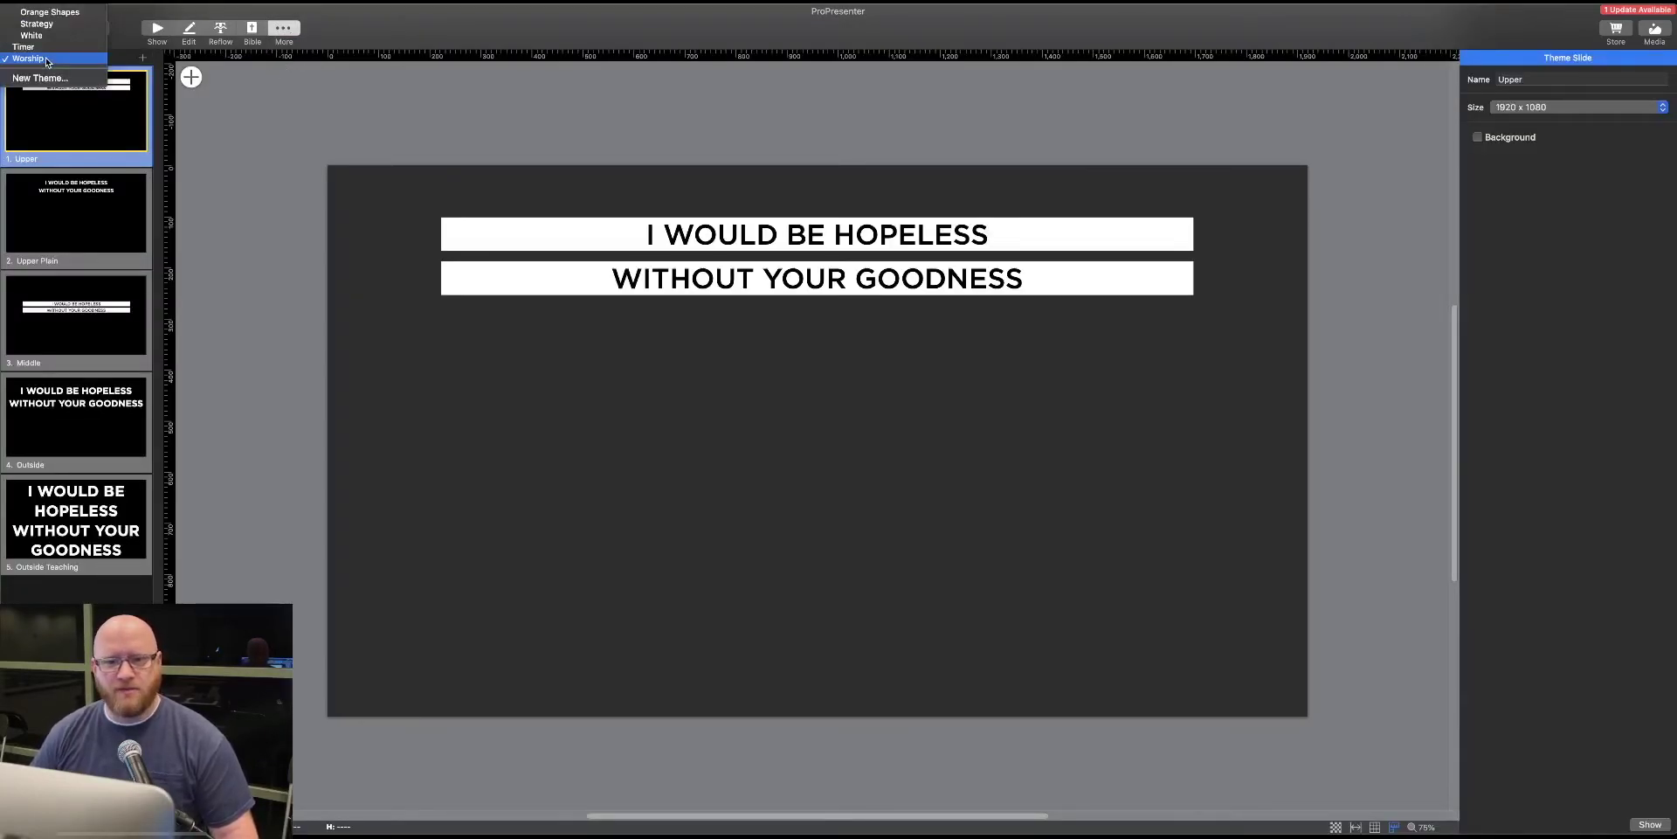
pyautogui.moveTo(50, 7)
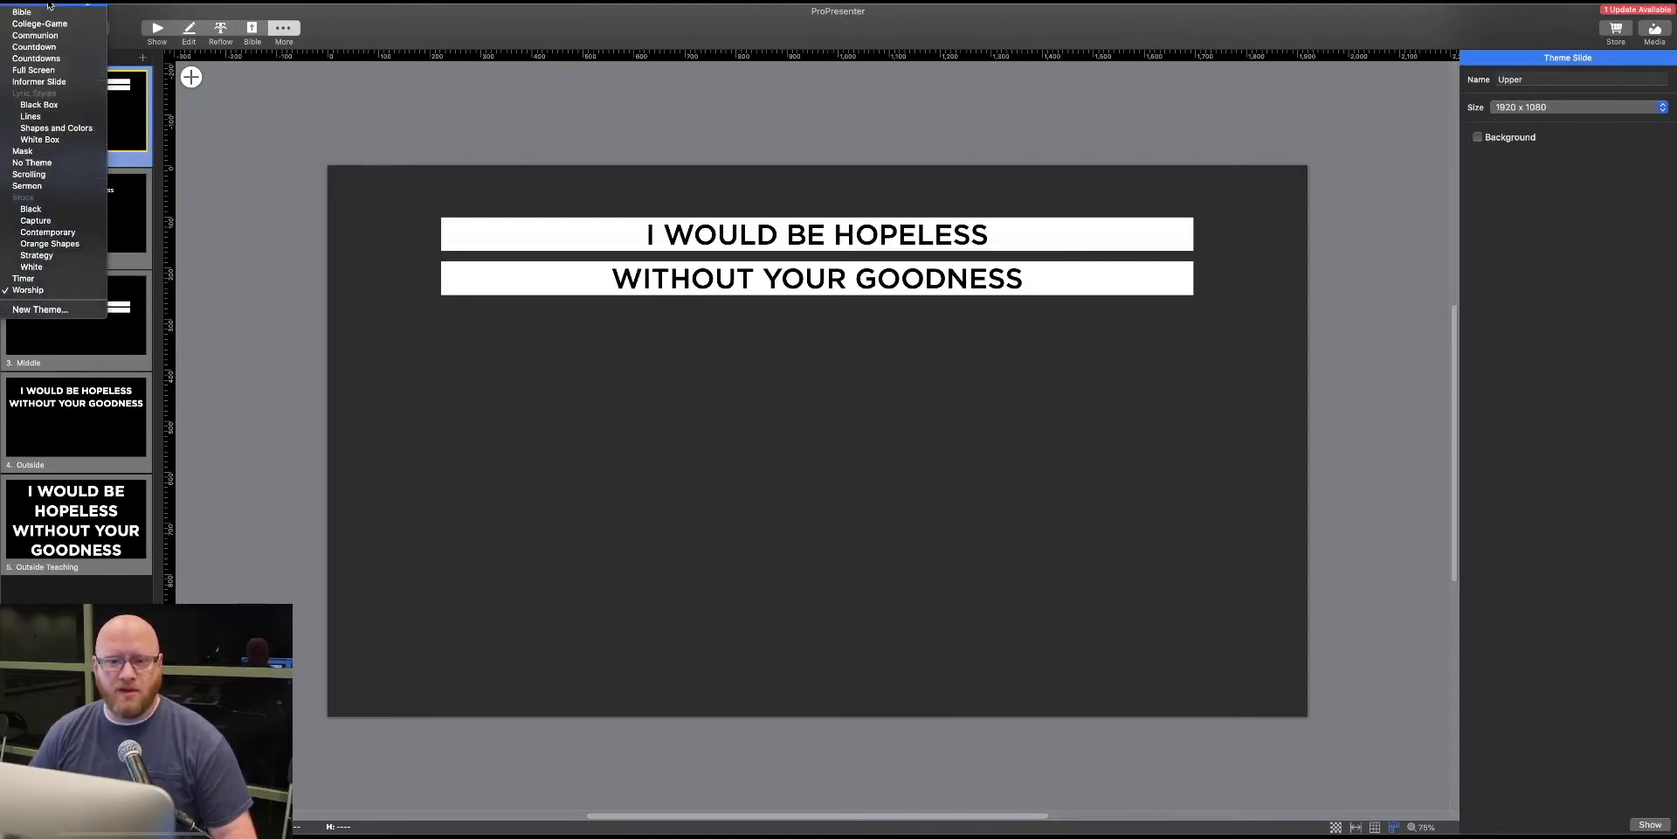
pyautogui.click(49, 187)
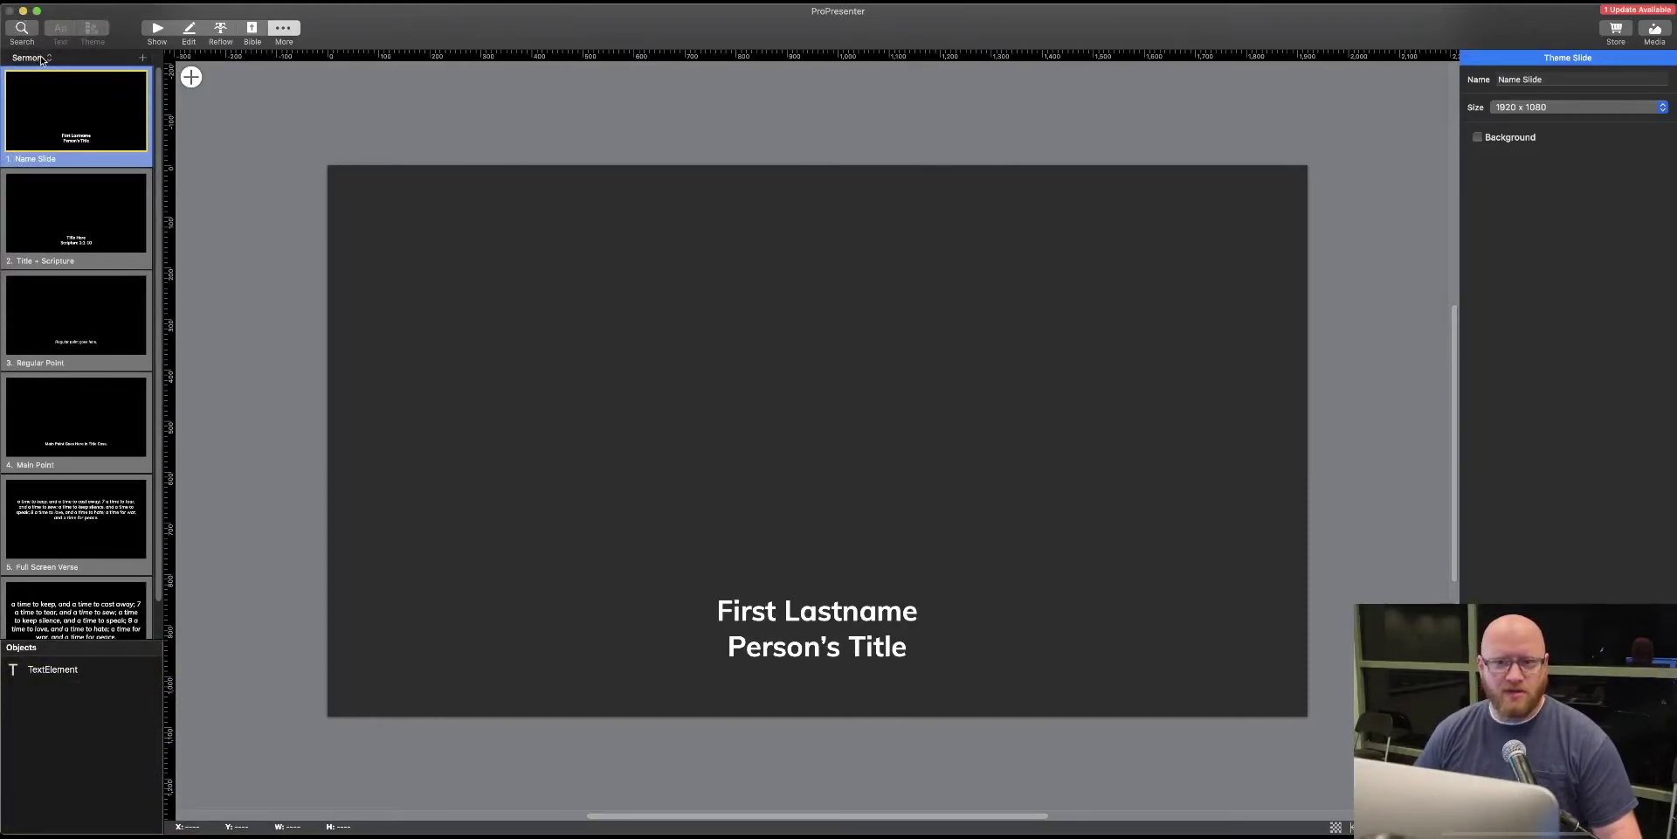
pyautogui.scroll(-2, 75, 166)
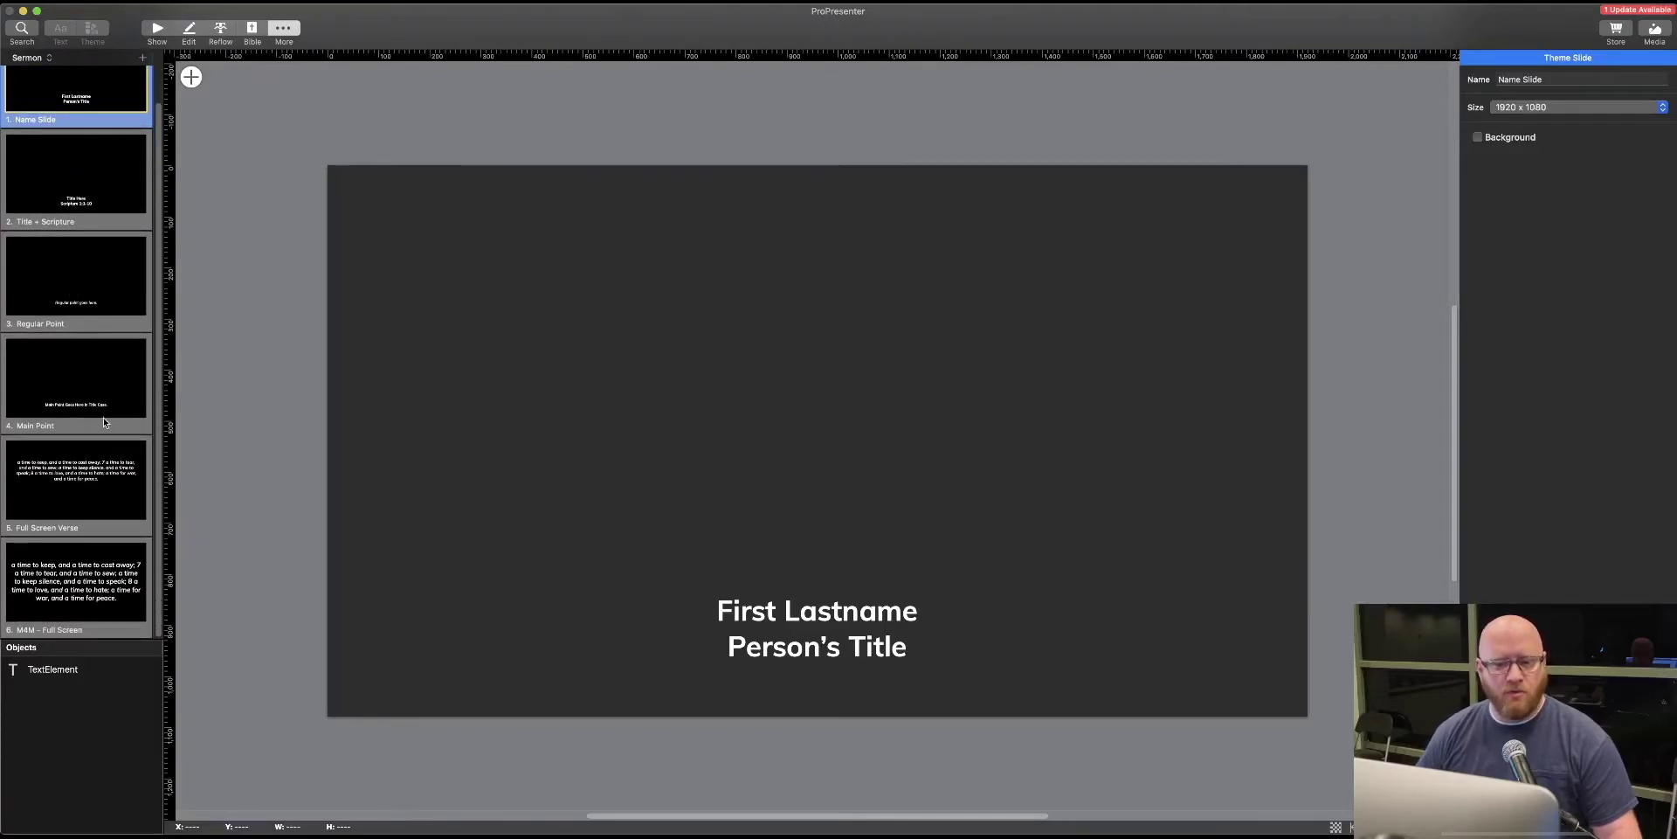
pyautogui.click(72, 476)
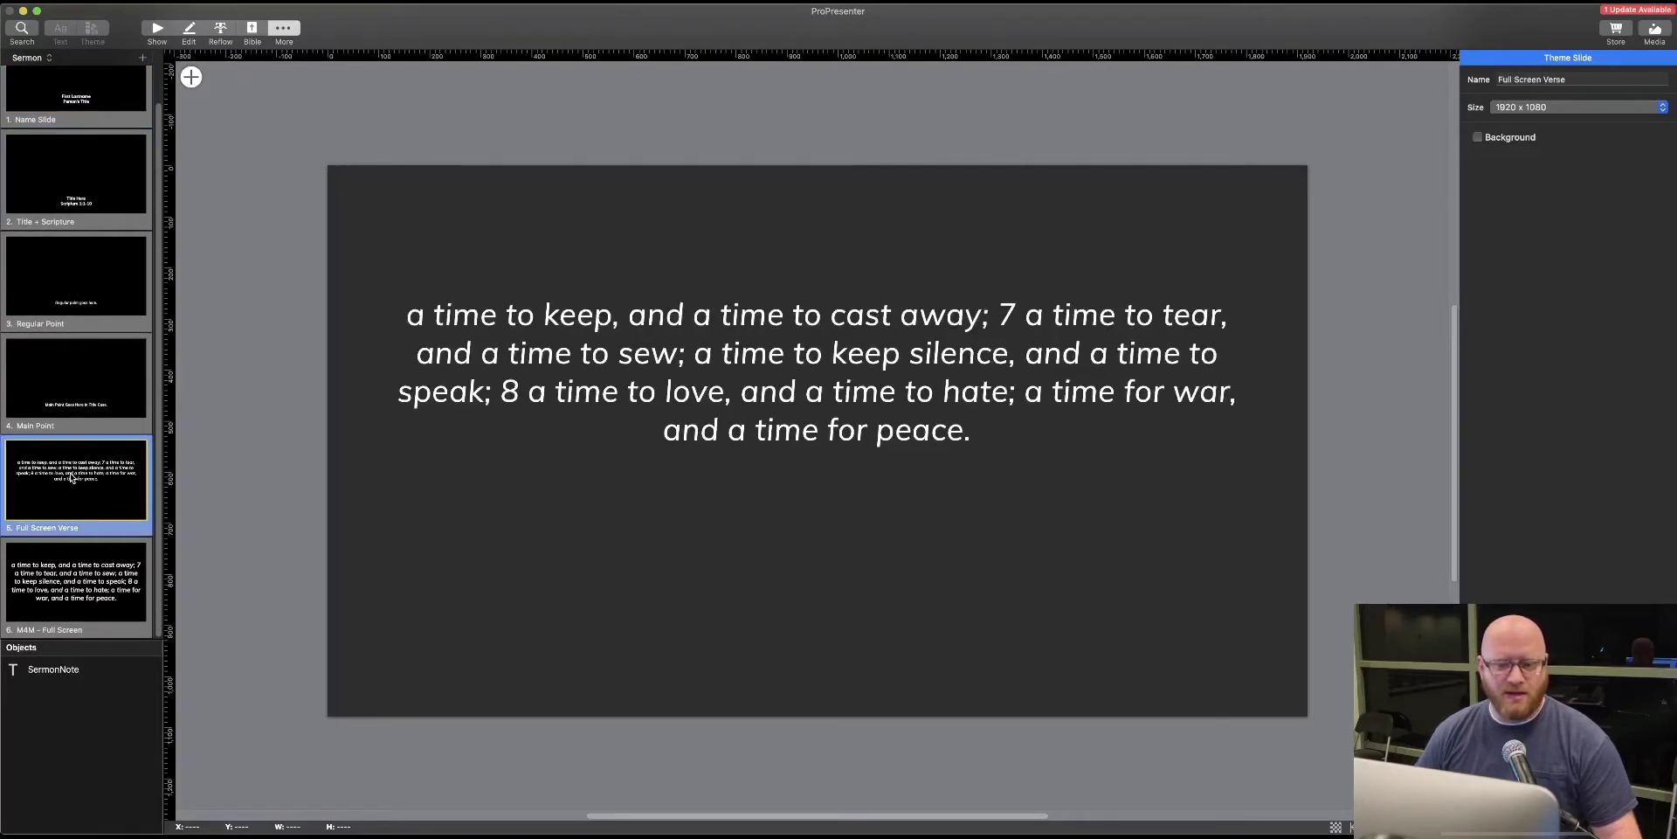
pyautogui.click(142, 58)
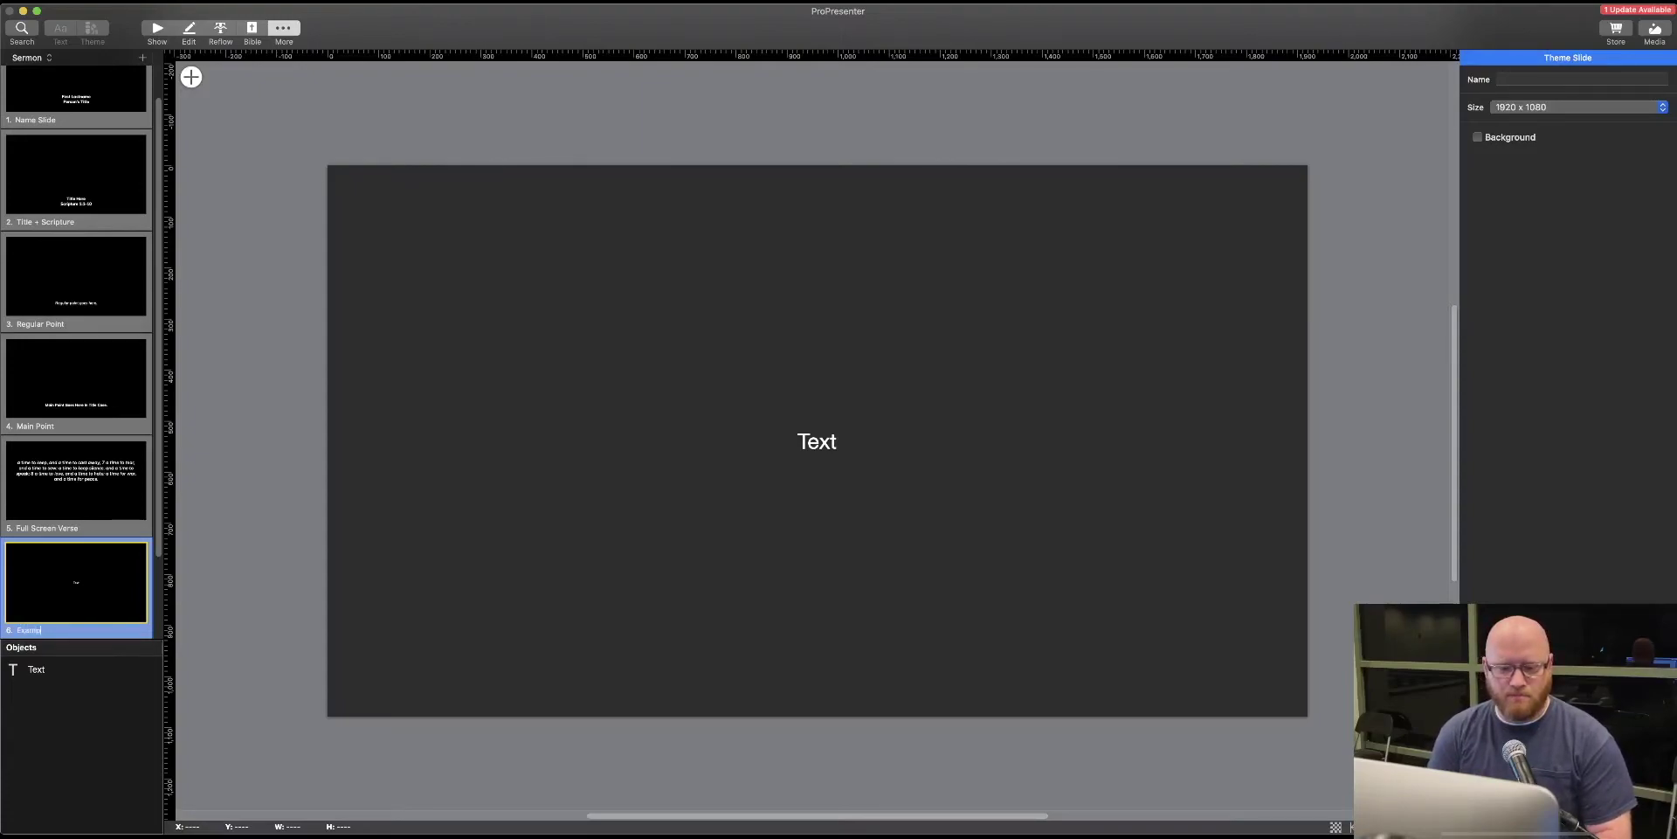
# Step: Confirm the new slide's name as 'Example' and select its Text box
pyautogui.press('Return')
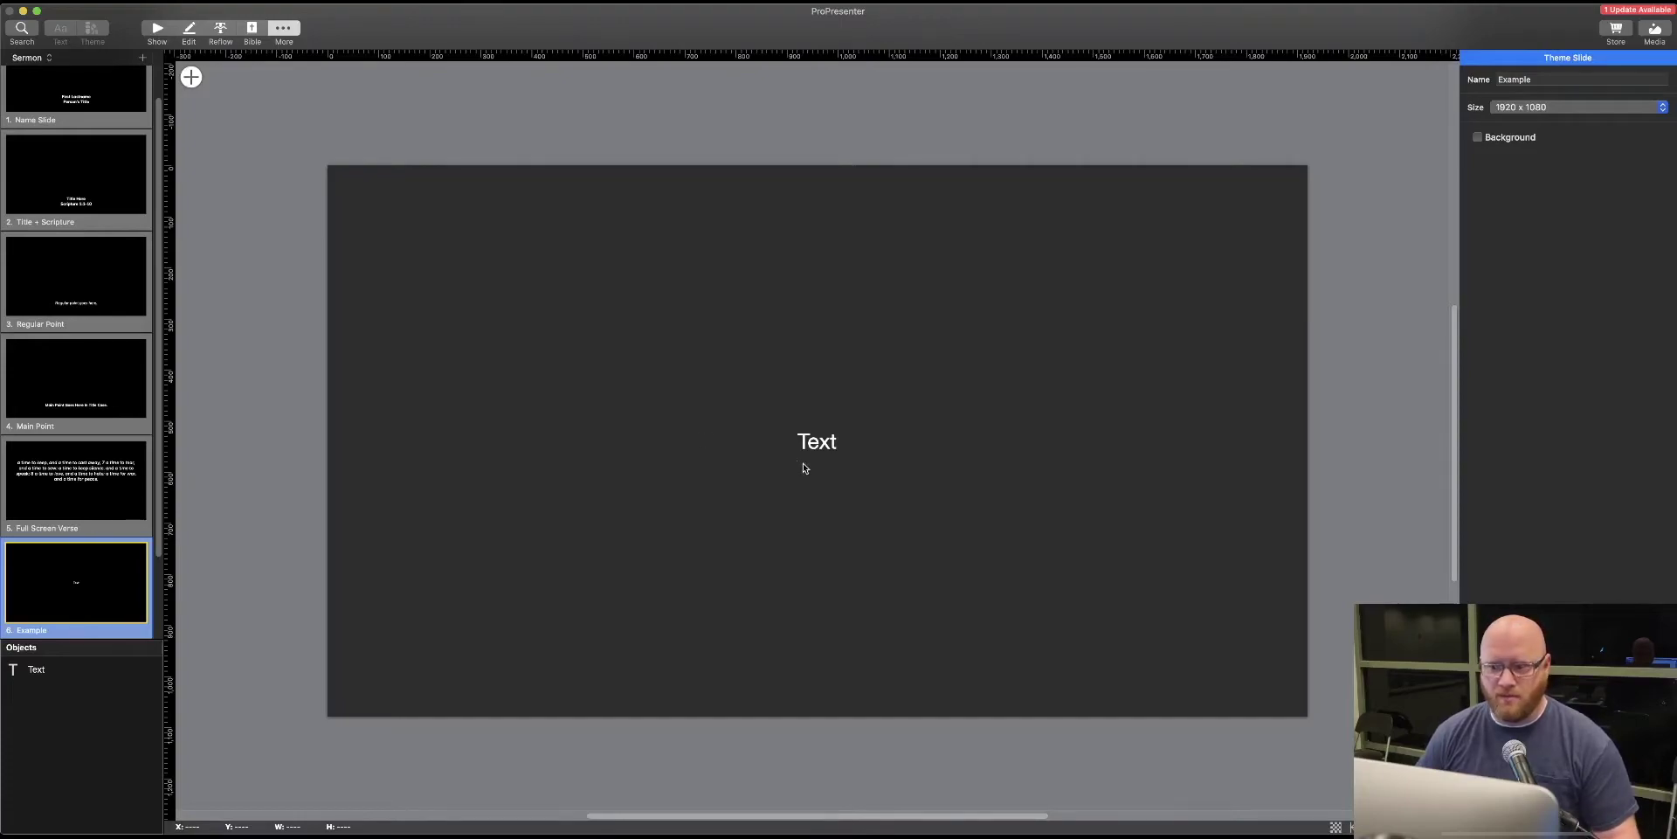
pyautogui.click(862, 487)
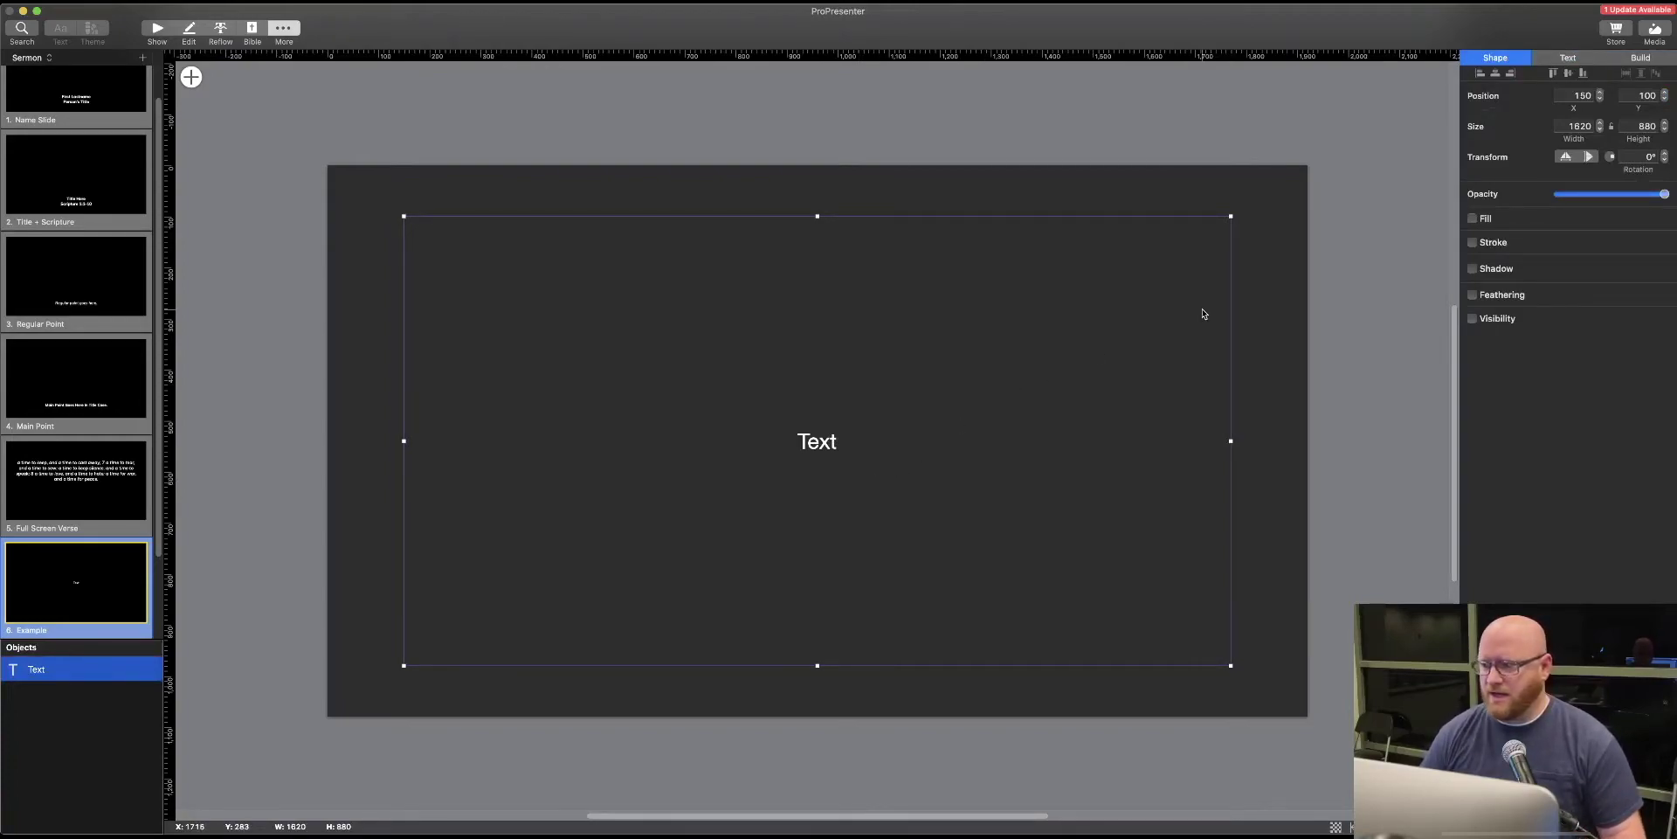
# Step: Set the Example text box font to Muli Italic and shorten it to 1620 by 406
pyautogui.click(1568, 58)
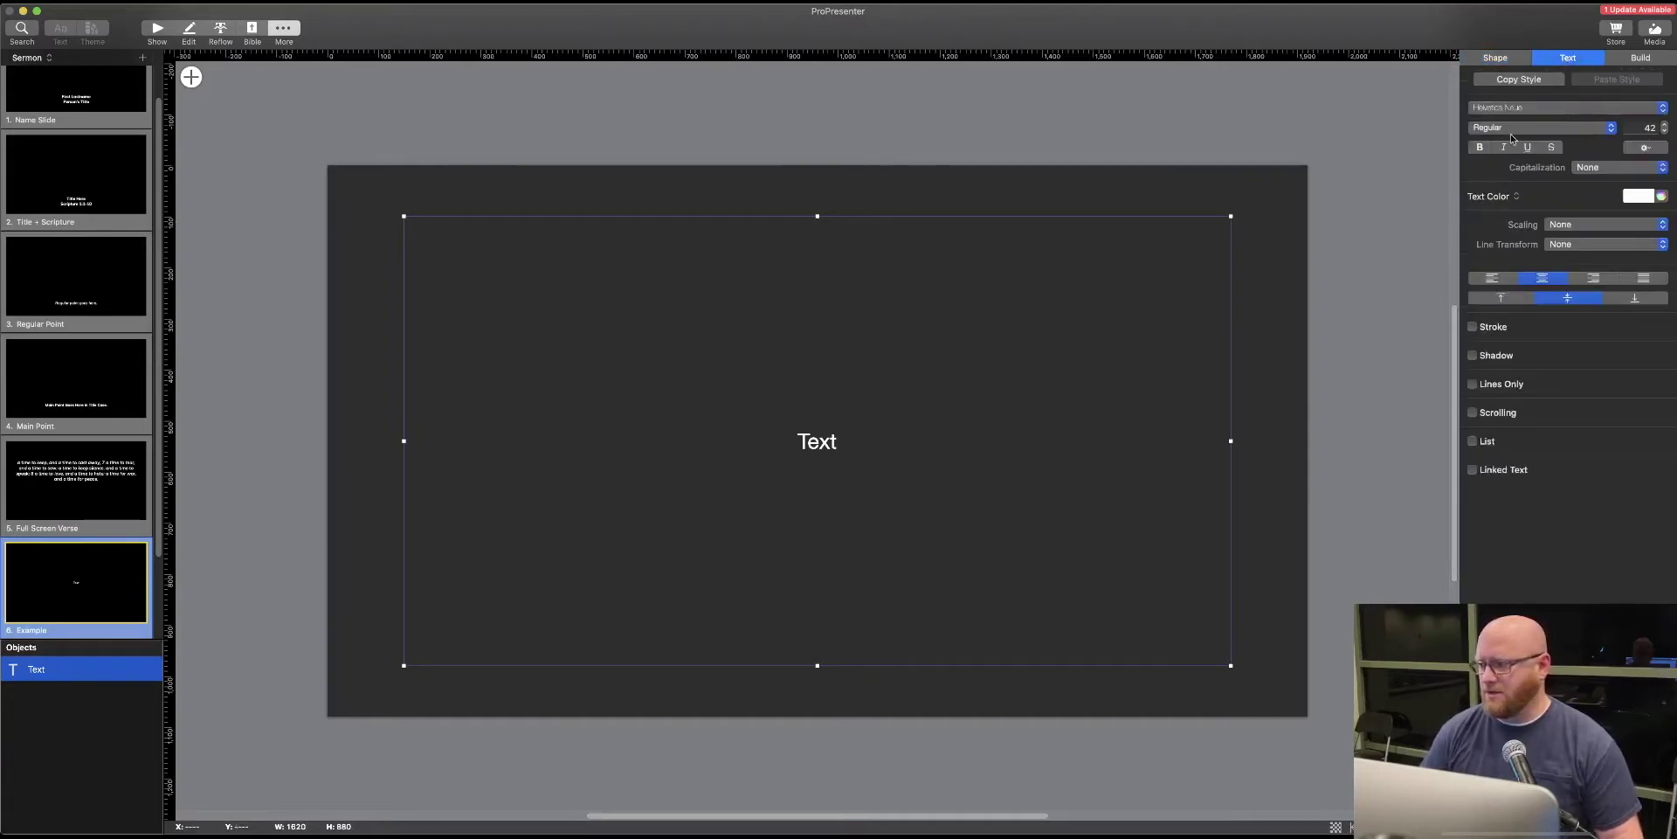
pyautogui.click(1612, 108)
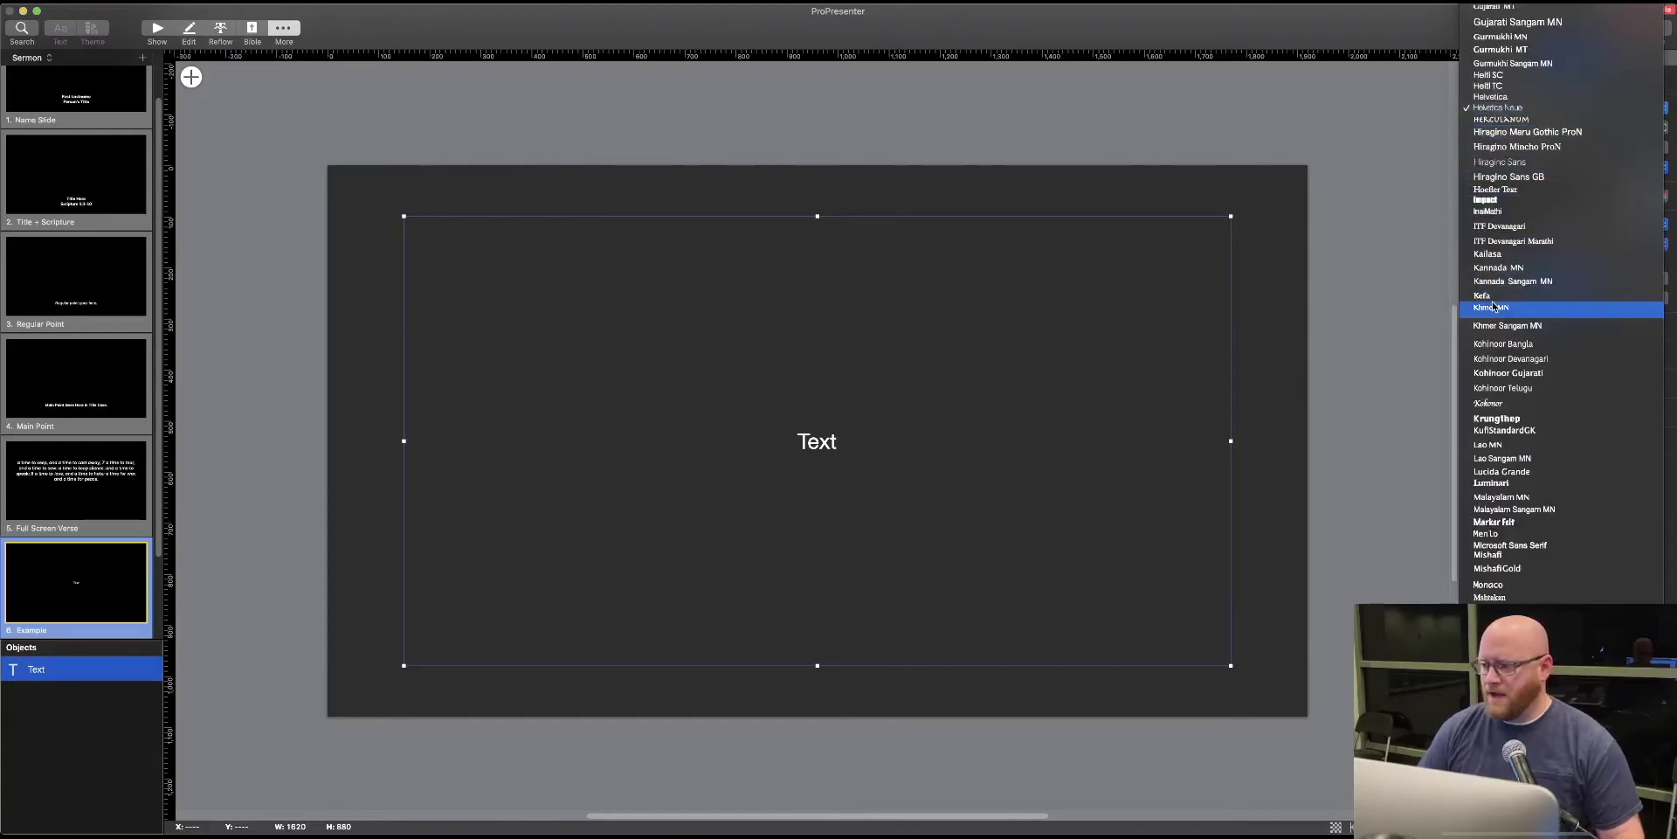
pyautogui.press('Escape')
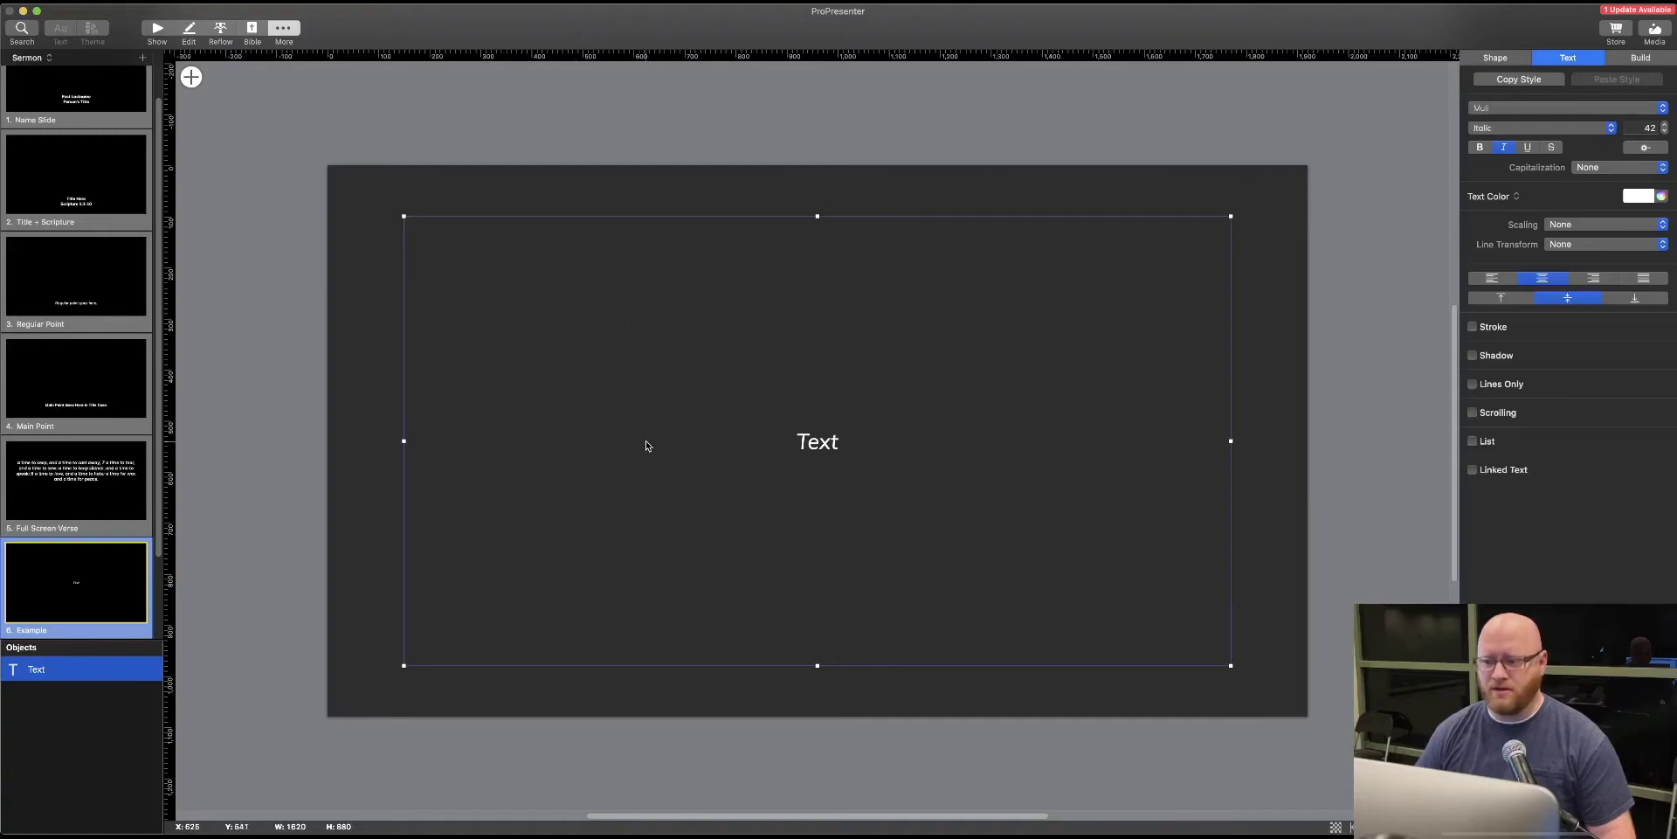
pyautogui.moveTo(817, 666); pyautogui.dragTo(826, 469)
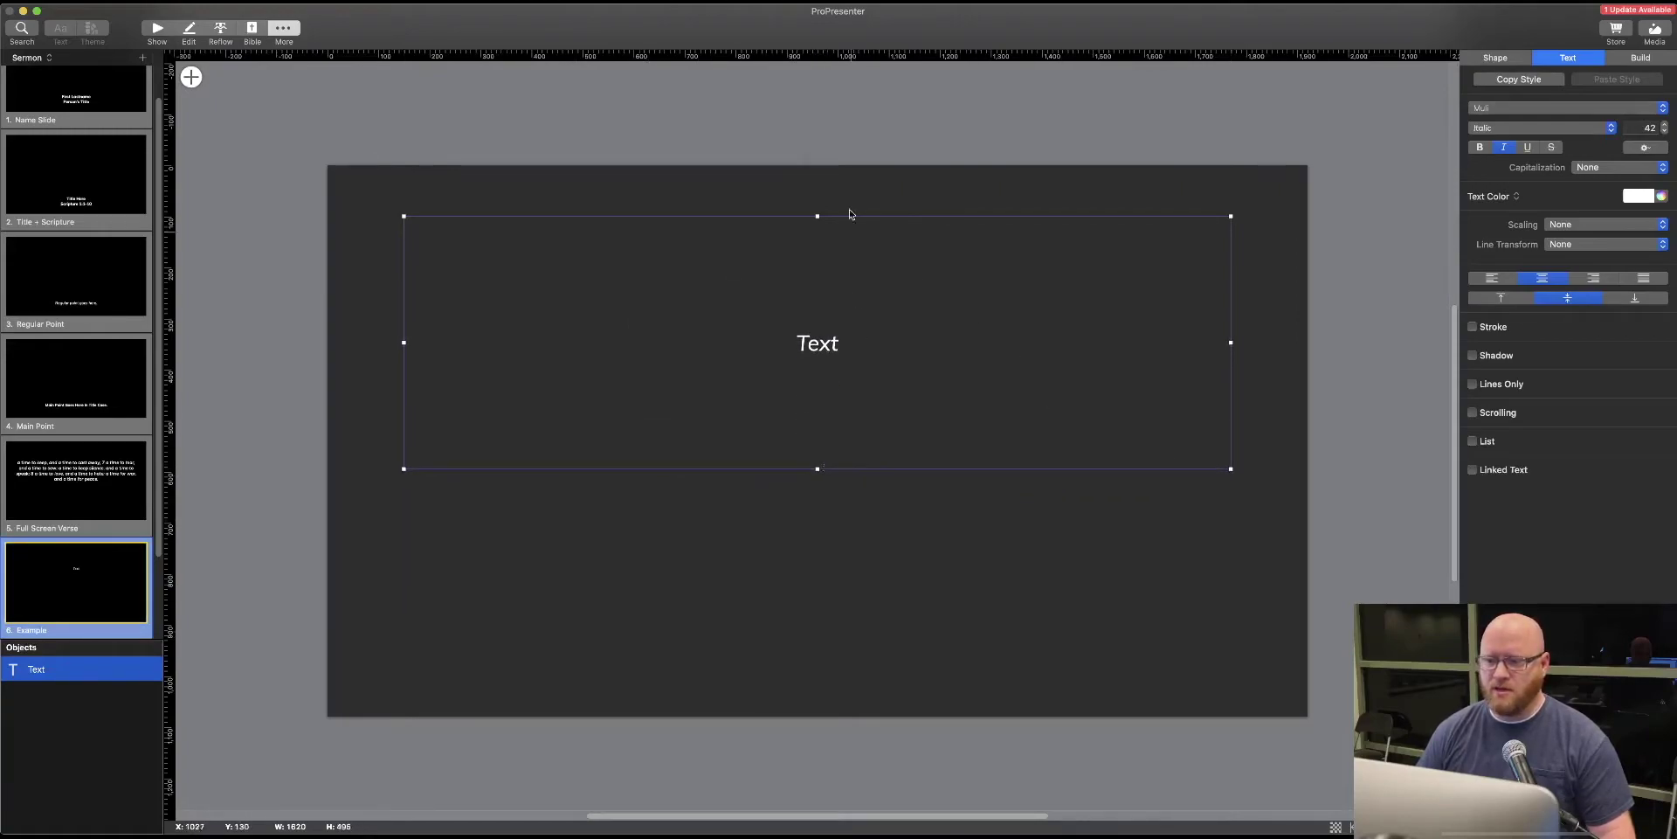
# Step: Lower the text box's top edge, set font size 60, and return to the Joshua presentation
pyautogui.moveTo(818, 213); pyautogui.dragTo(817, 229)
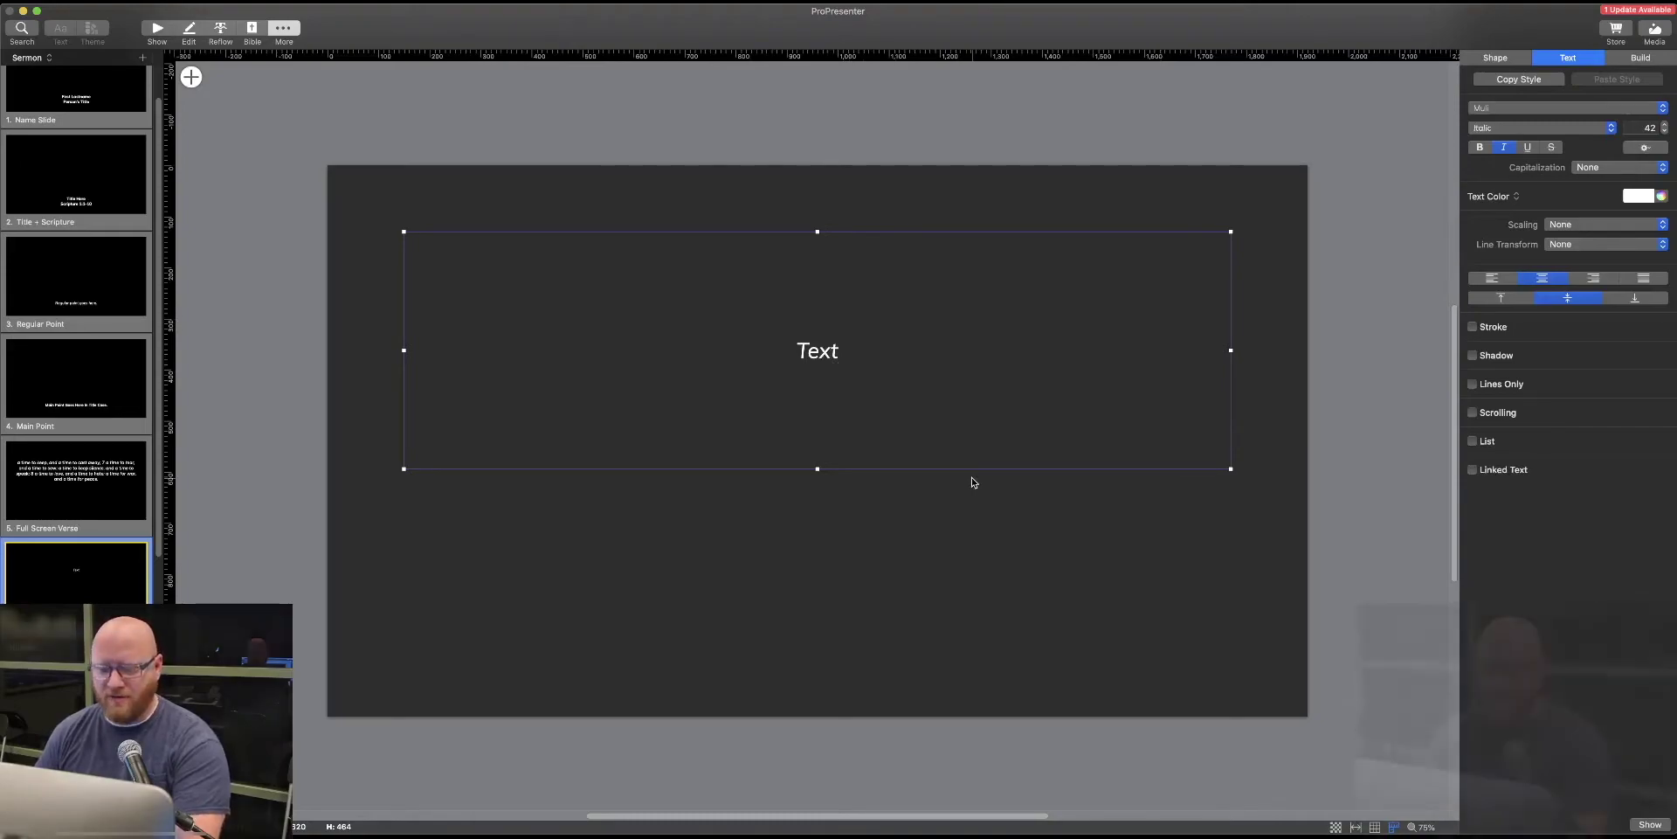
pyautogui.doubleClick(1650, 128)
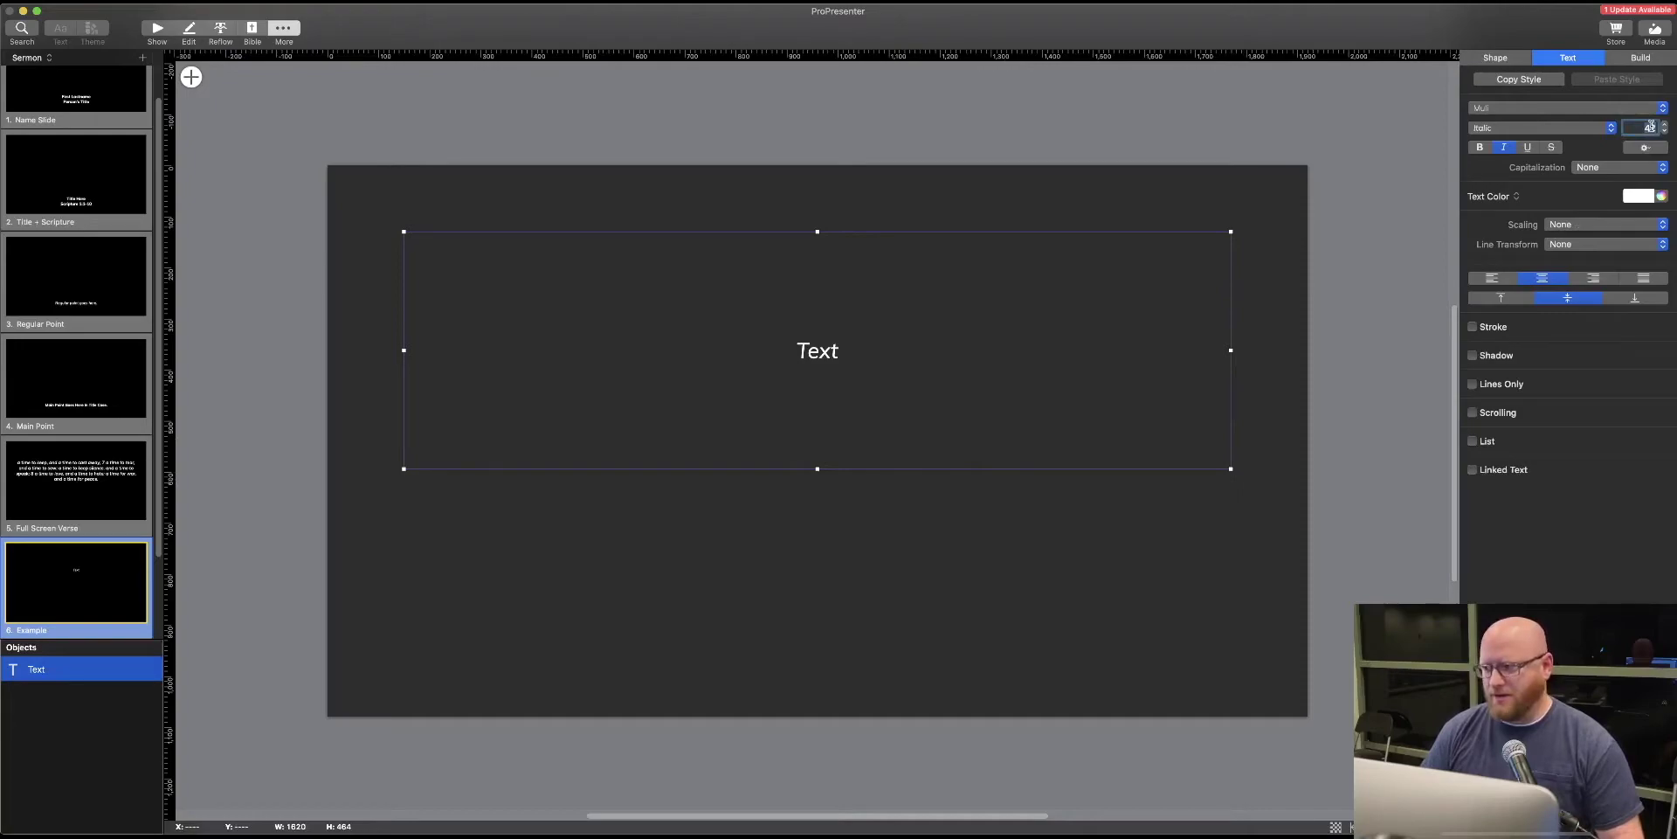
pyautogui.write('60')
pyautogui.press('Return')
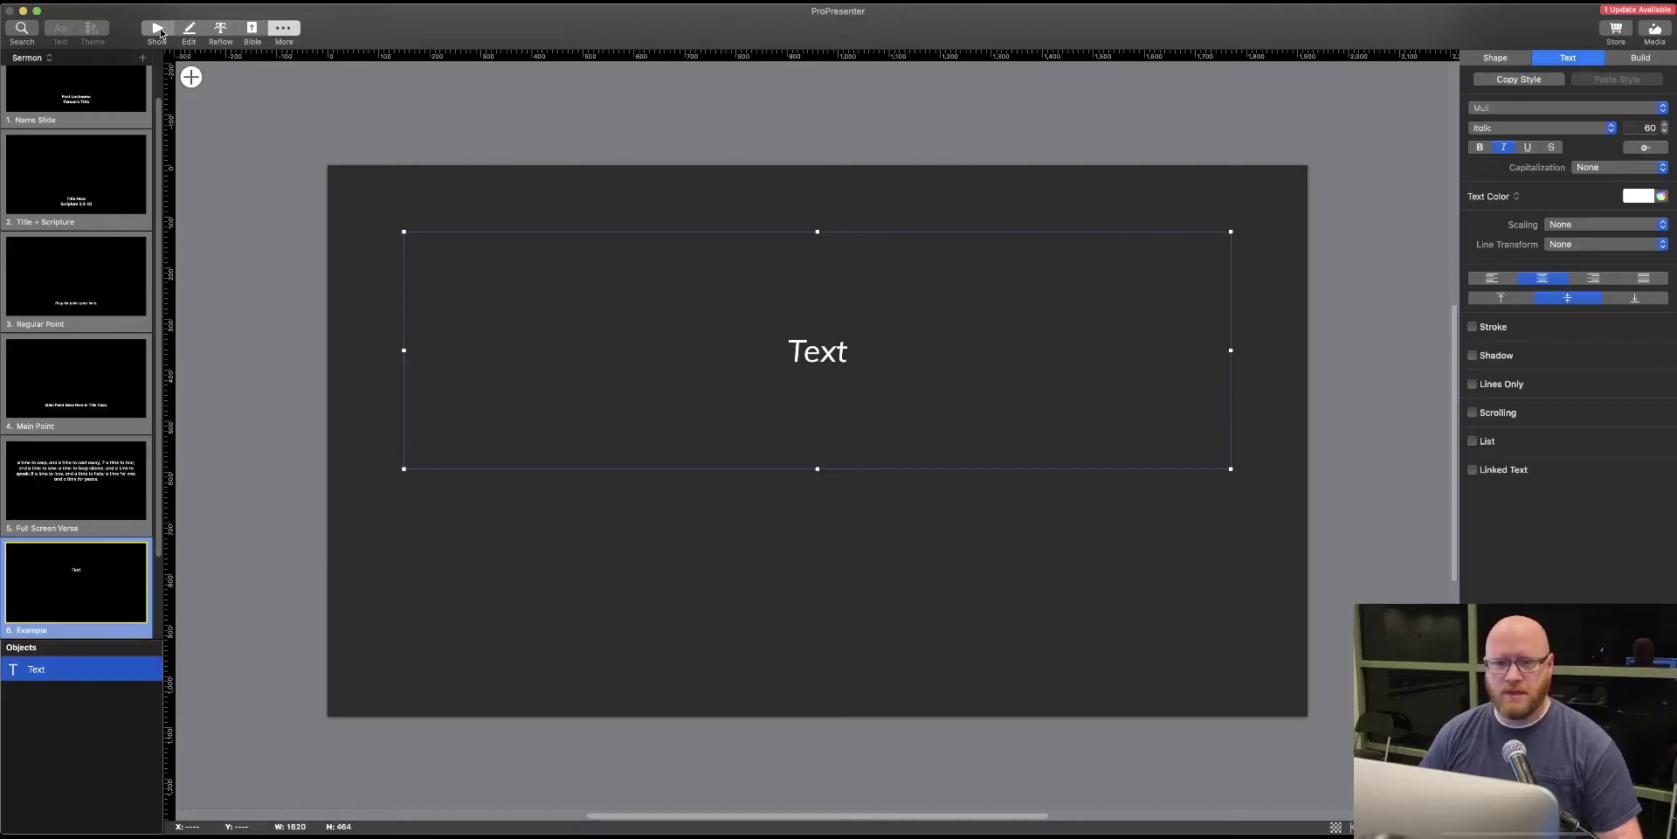
pyautogui.press('super+1')
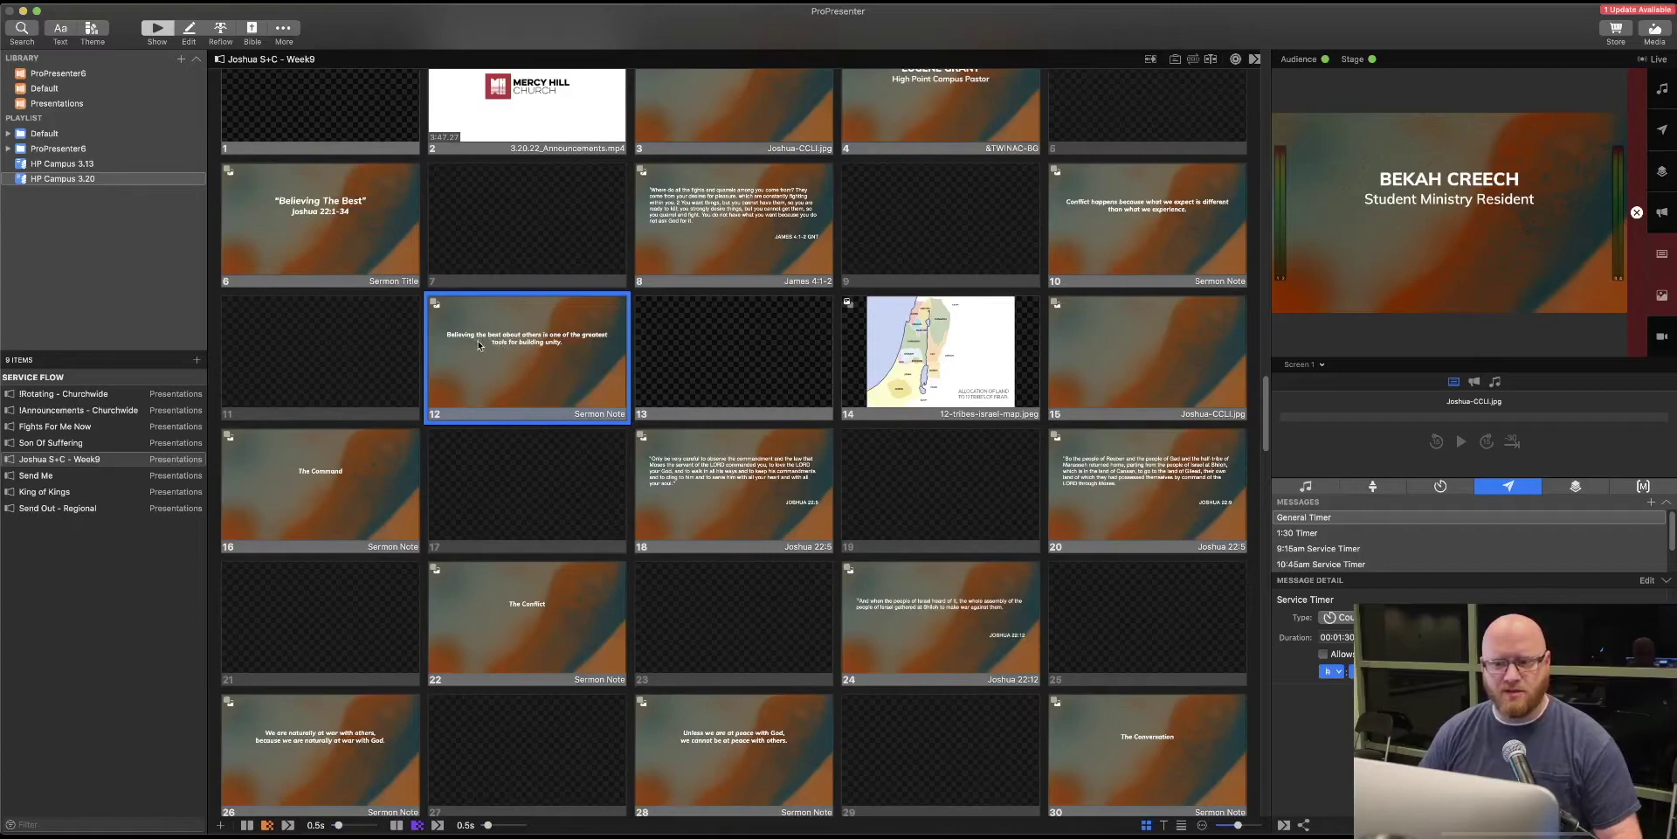
# Step: Restyle slide 12's sermon note in italic text with the Sermon Example theme
pyautogui.rightClick(559, 338)
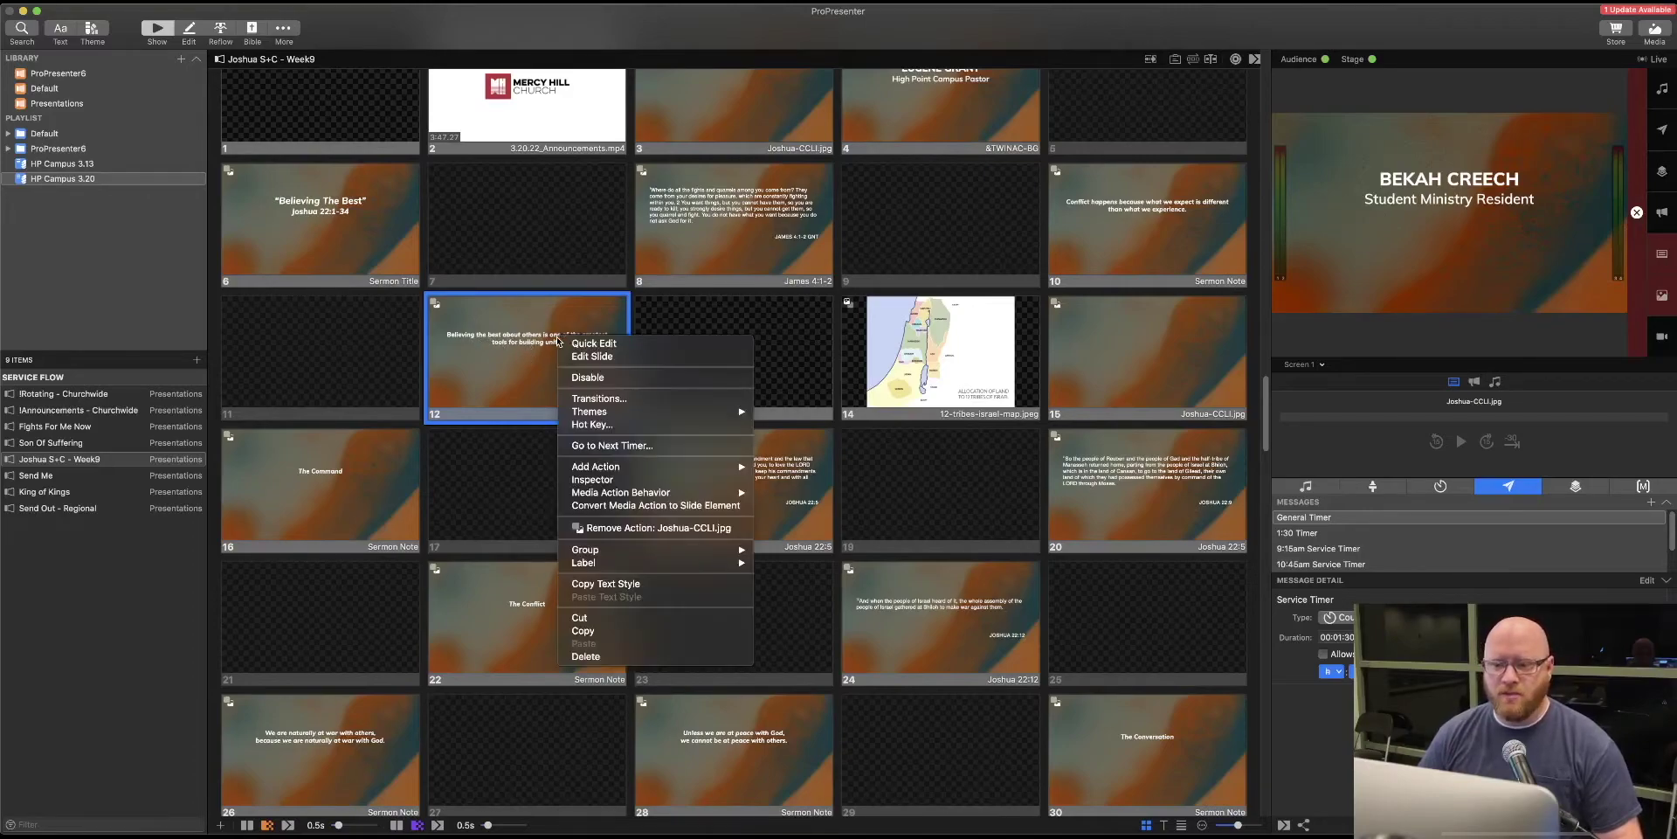
pyautogui.moveTo(636, 416)
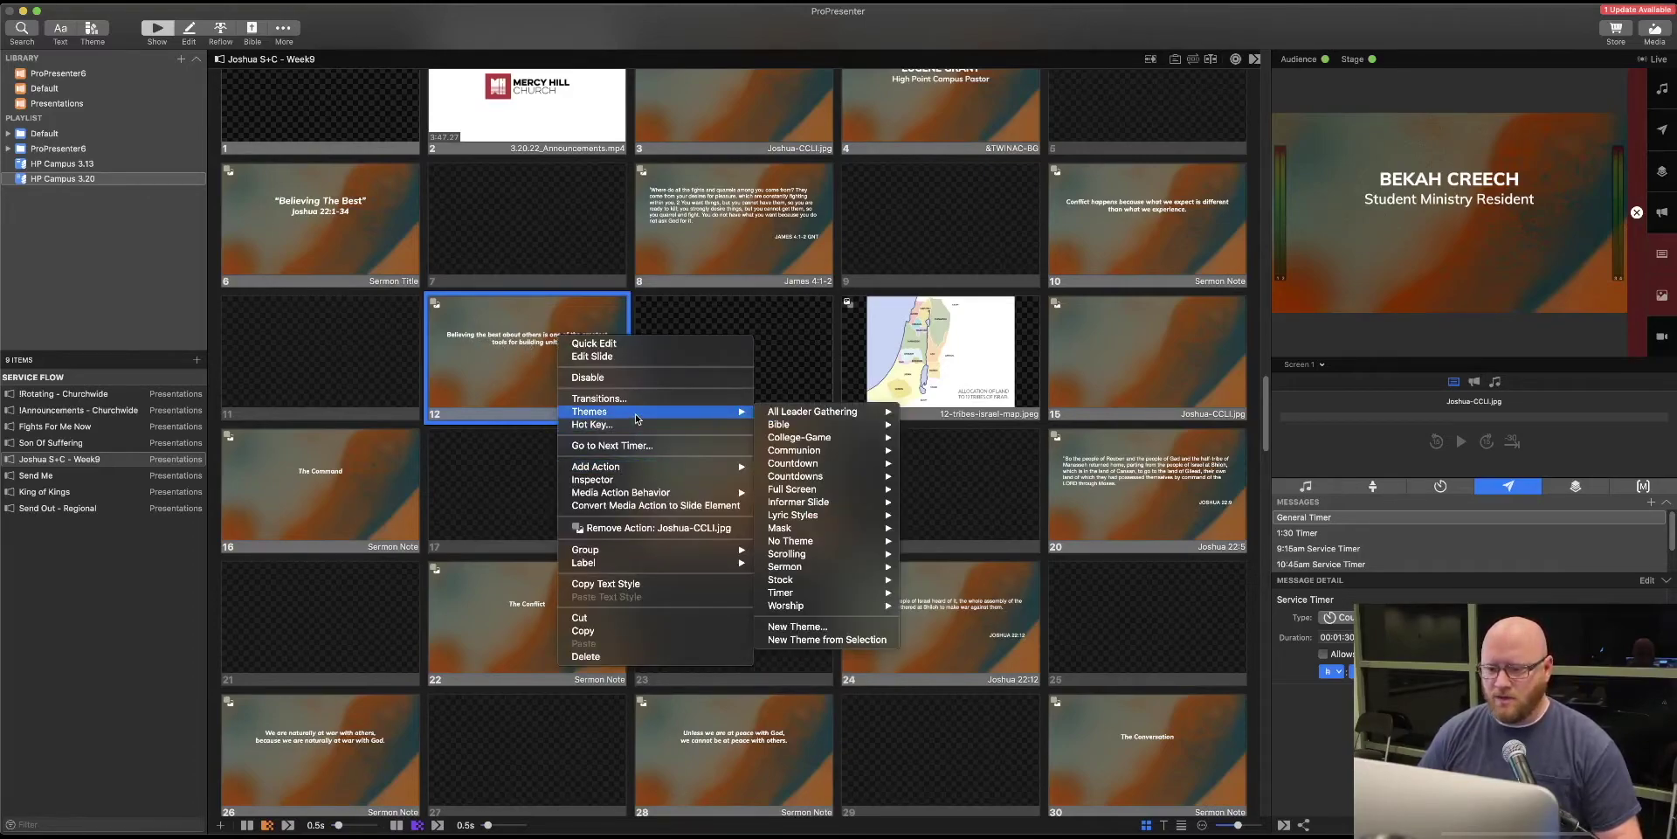
pyautogui.moveTo(821, 607)
pyautogui.moveTo(821, 570)
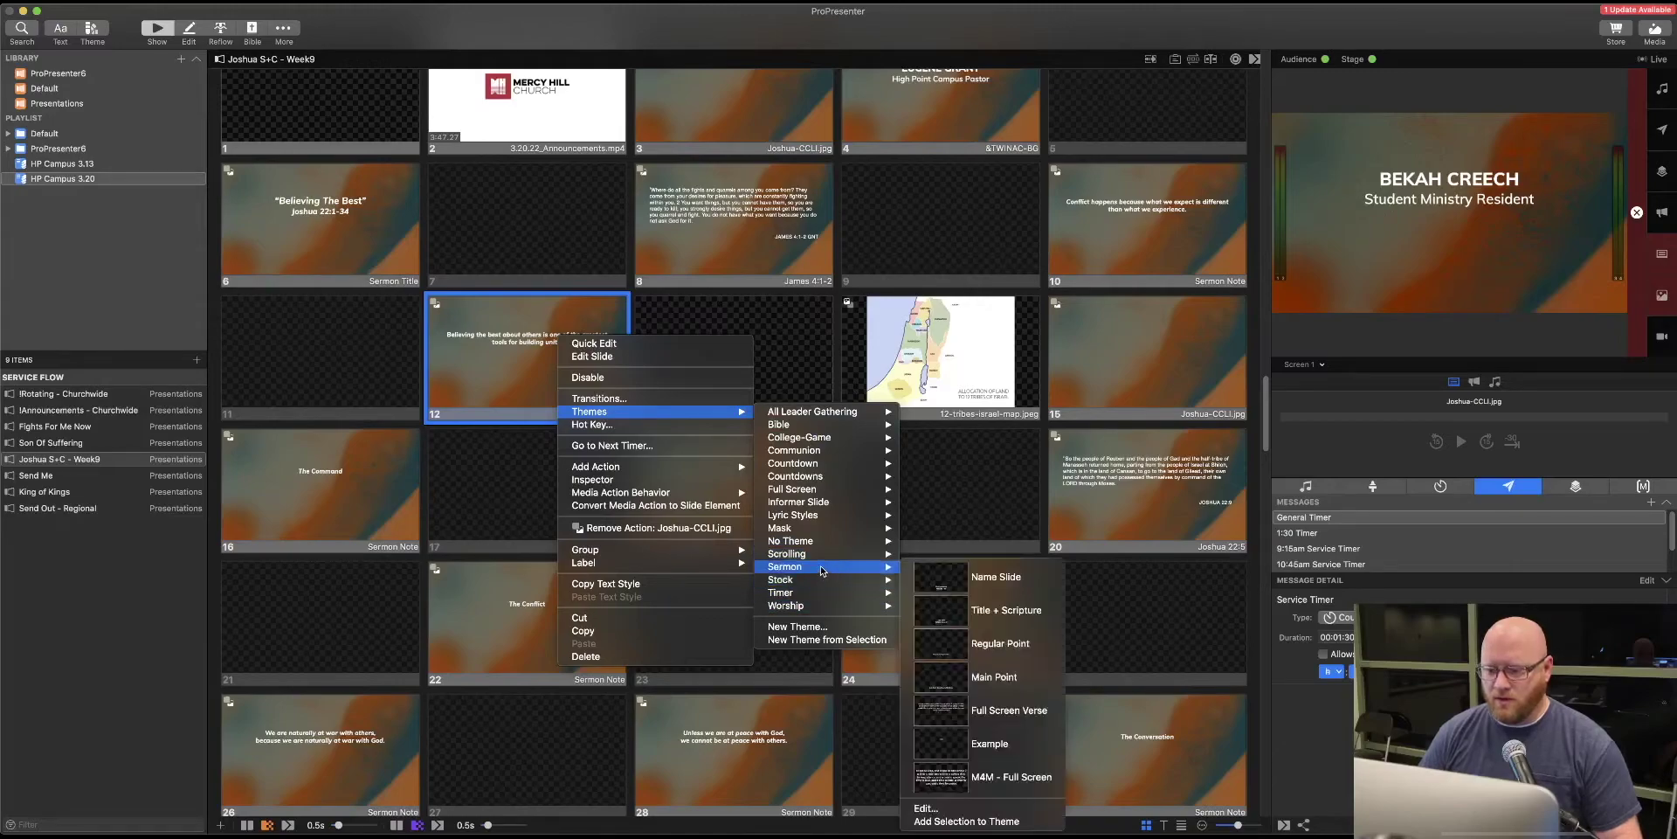
pyautogui.click(955, 750)
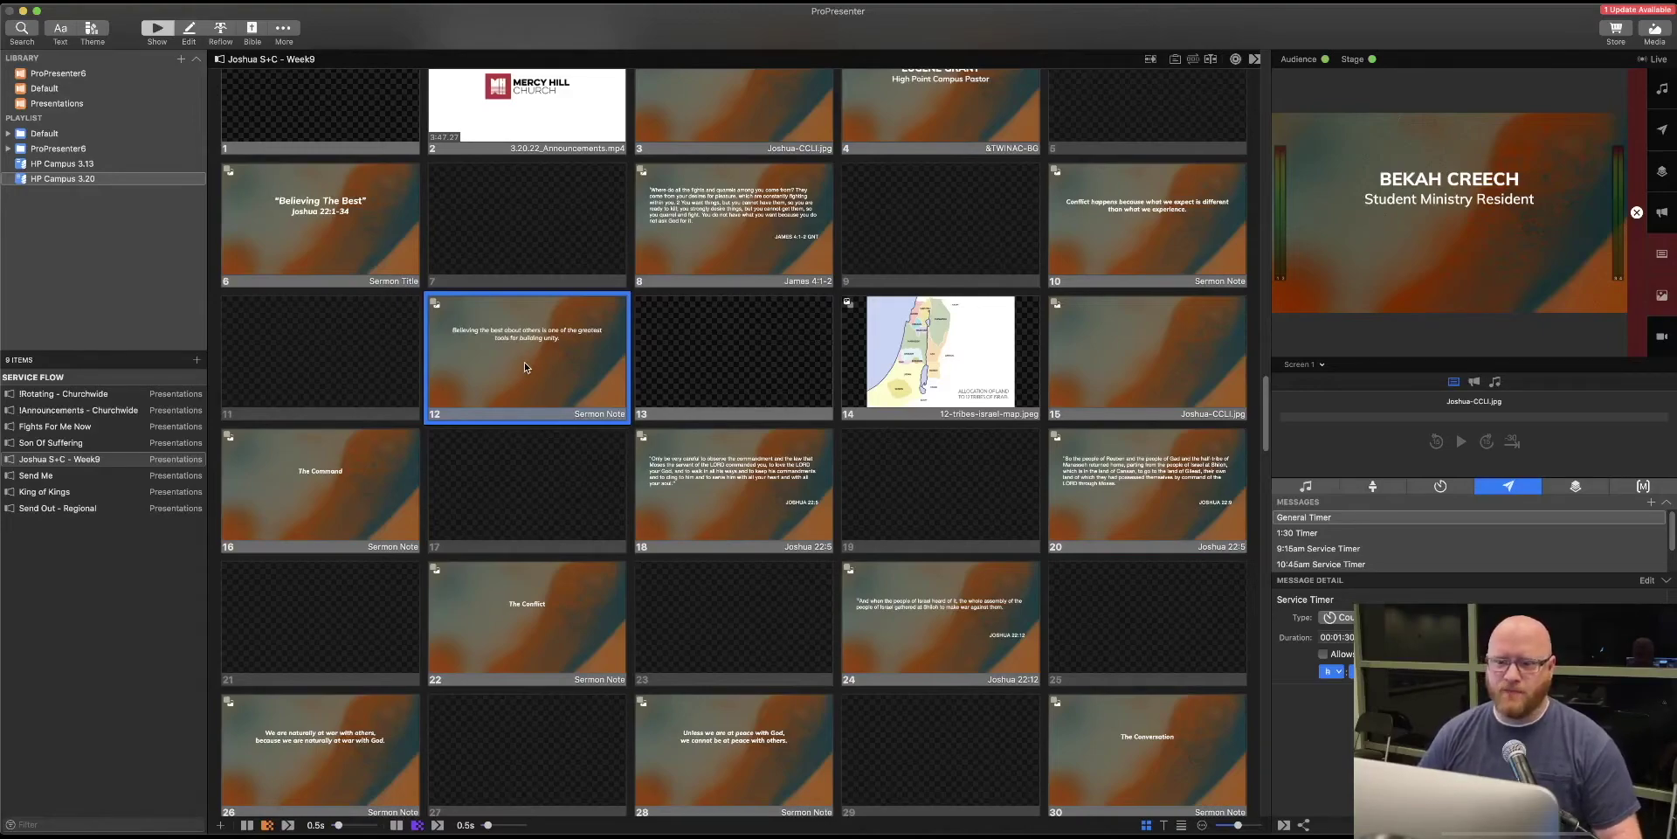
# Step: Put slide 18 (Joshua 22:5) live and open its Bible theme group in the Theme Editor
pyautogui.click(743, 482)
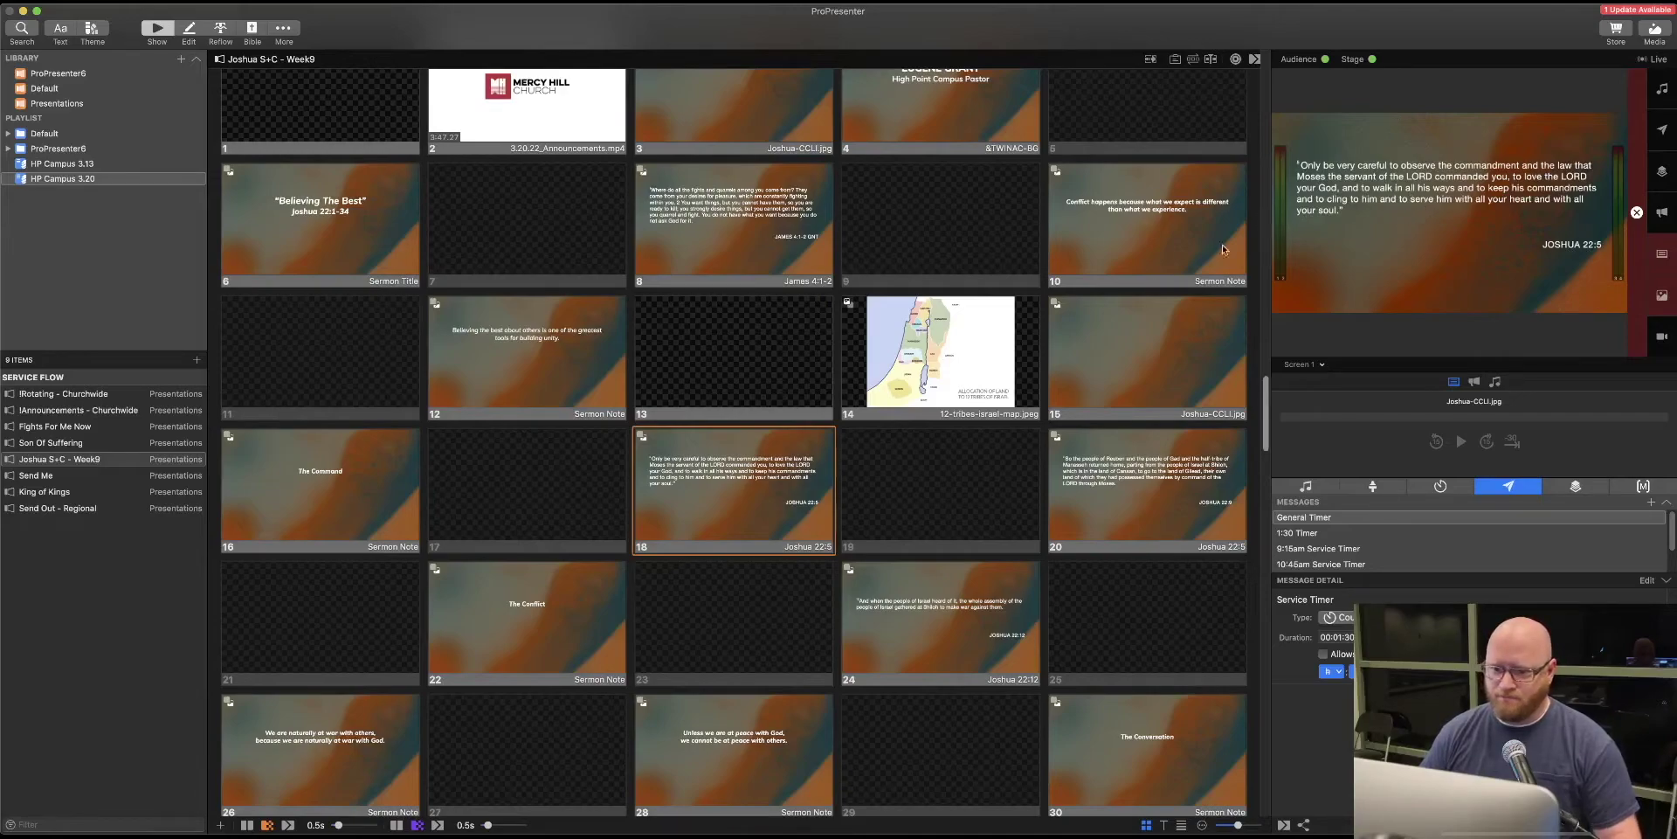
pyautogui.rightClick(692, 465)
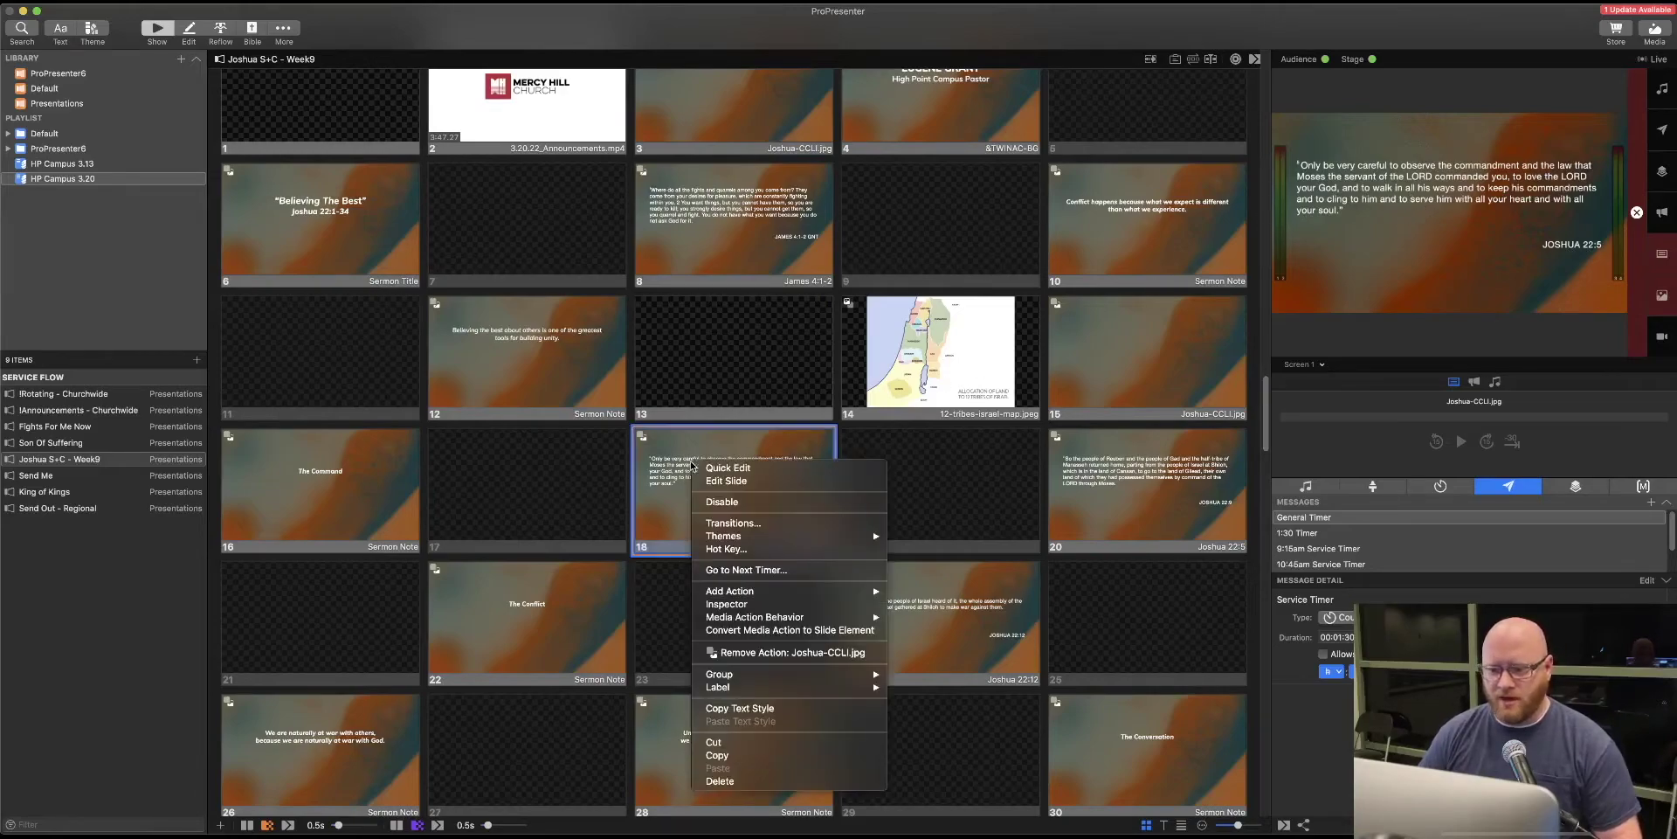
pyautogui.moveTo(714, 541)
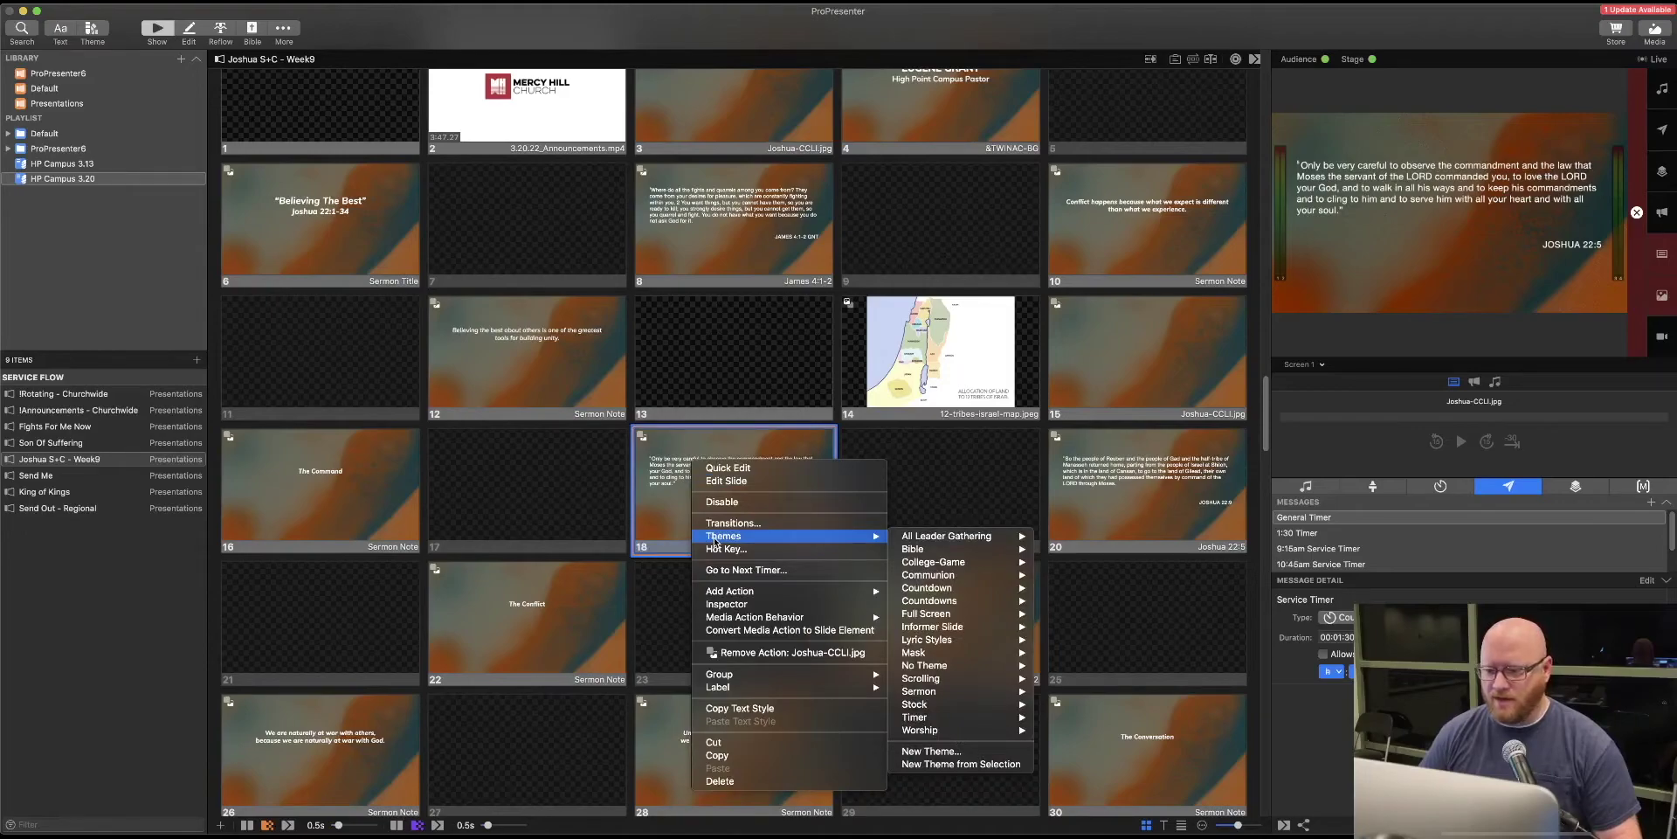
pyautogui.moveTo(933, 551)
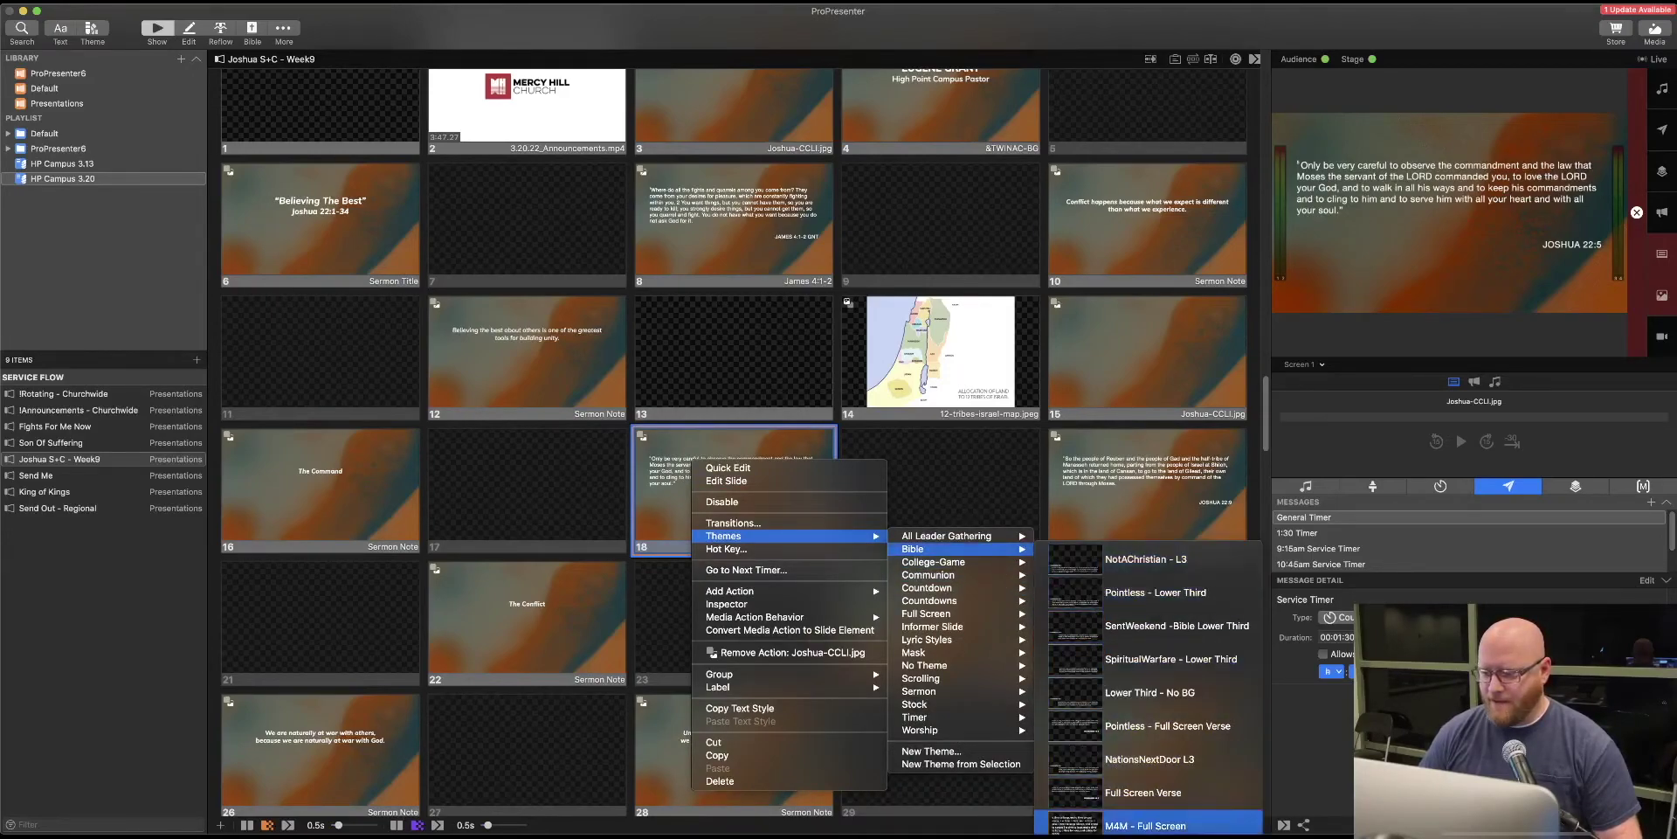
pyautogui.click(1153, 559)
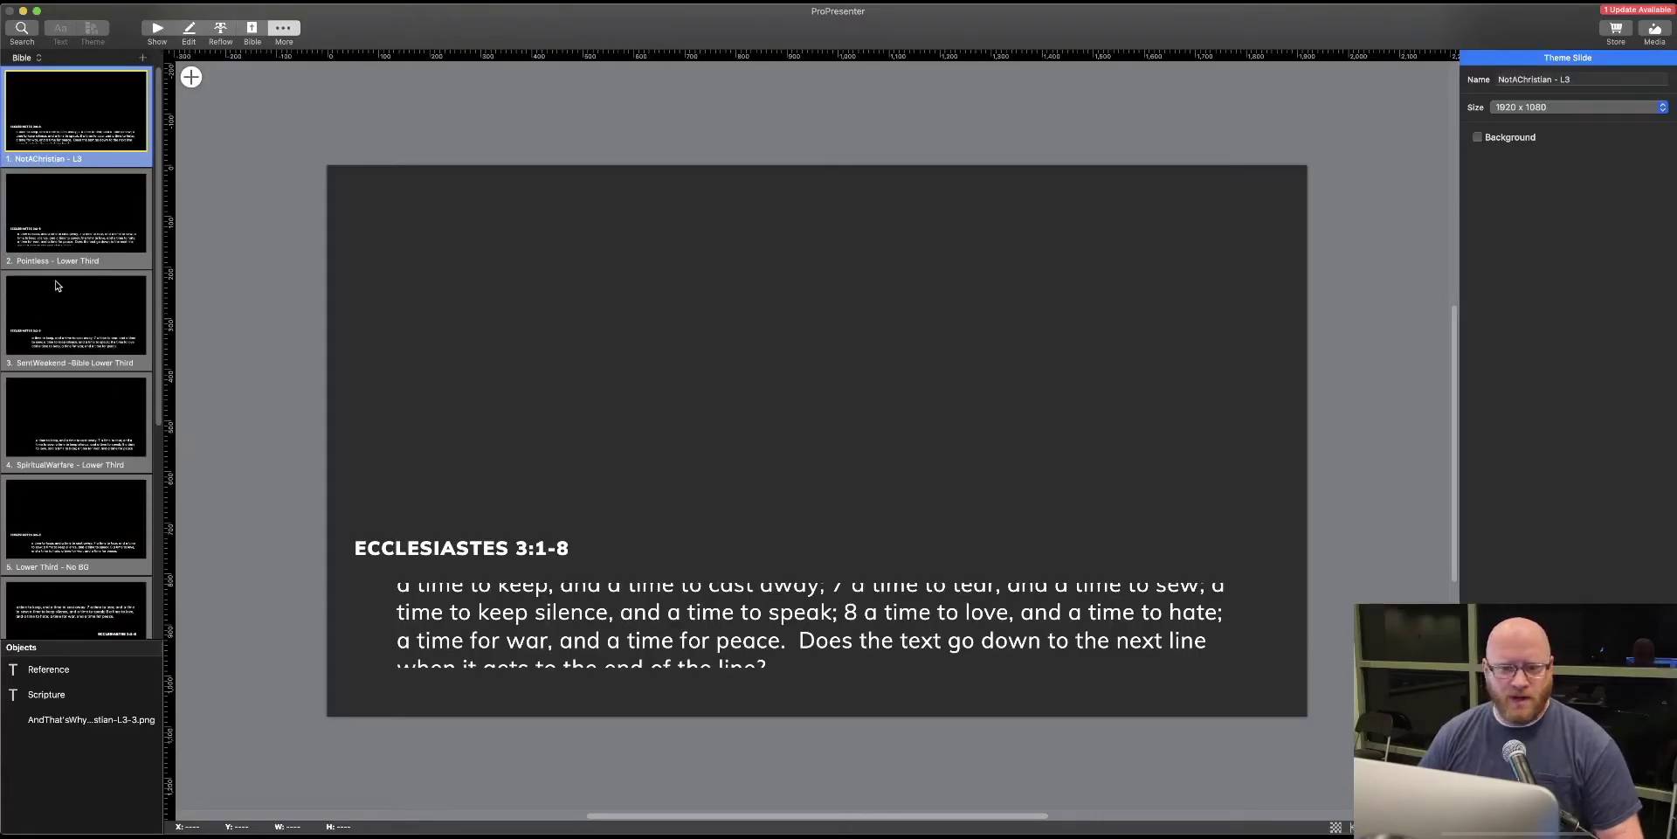
# Step: Select the Full Screen Verse theme slide and add a new blank slide after it
pyautogui.scroll(-5, 66, 421)
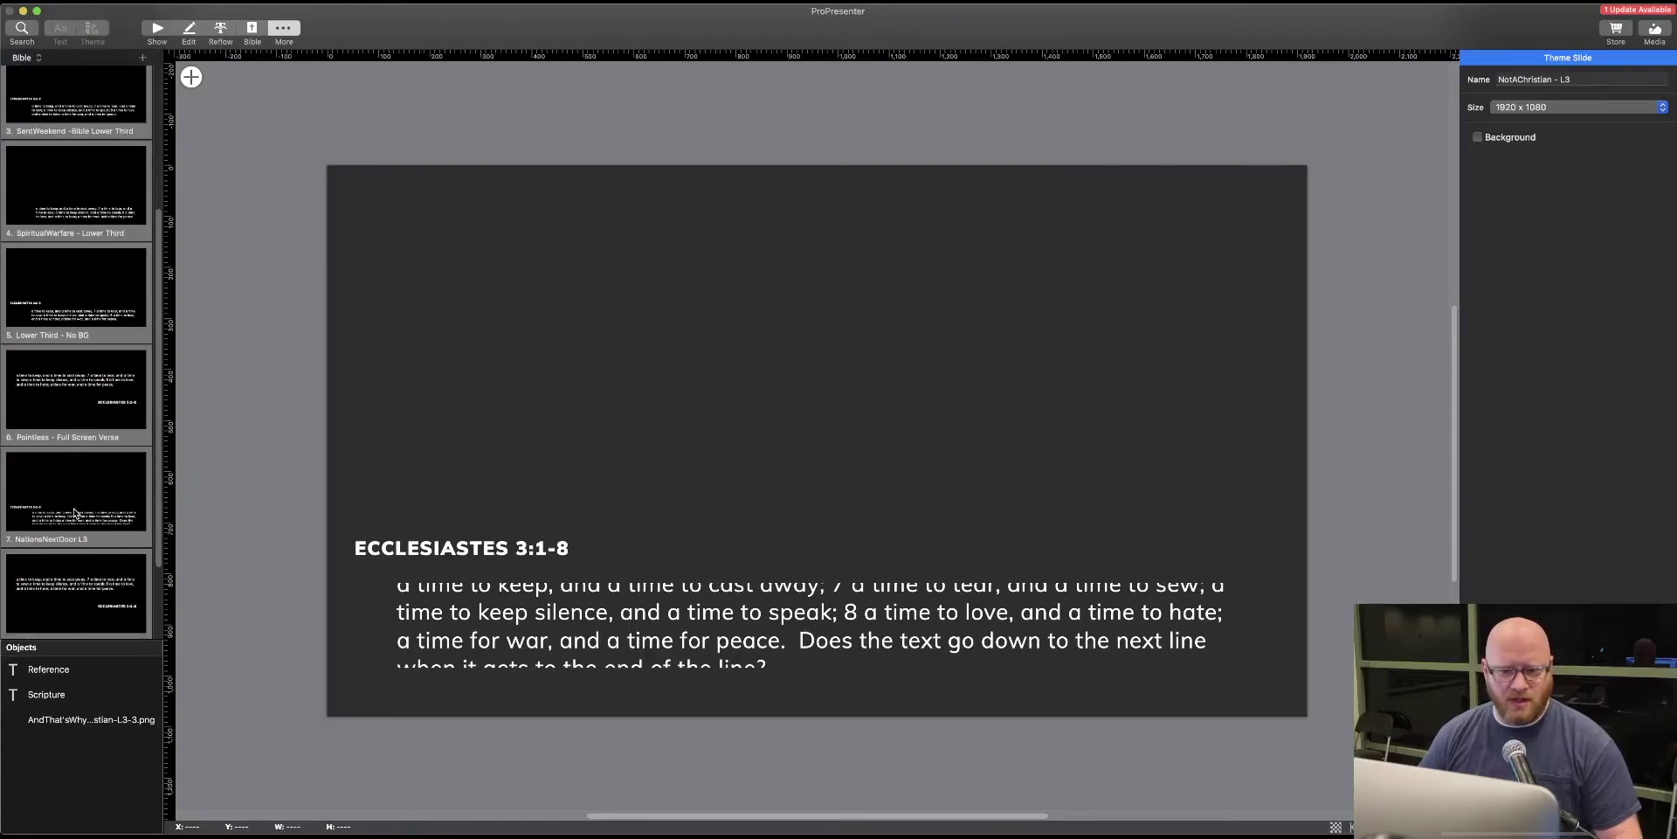
pyautogui.scroll(-1, 91, 470)
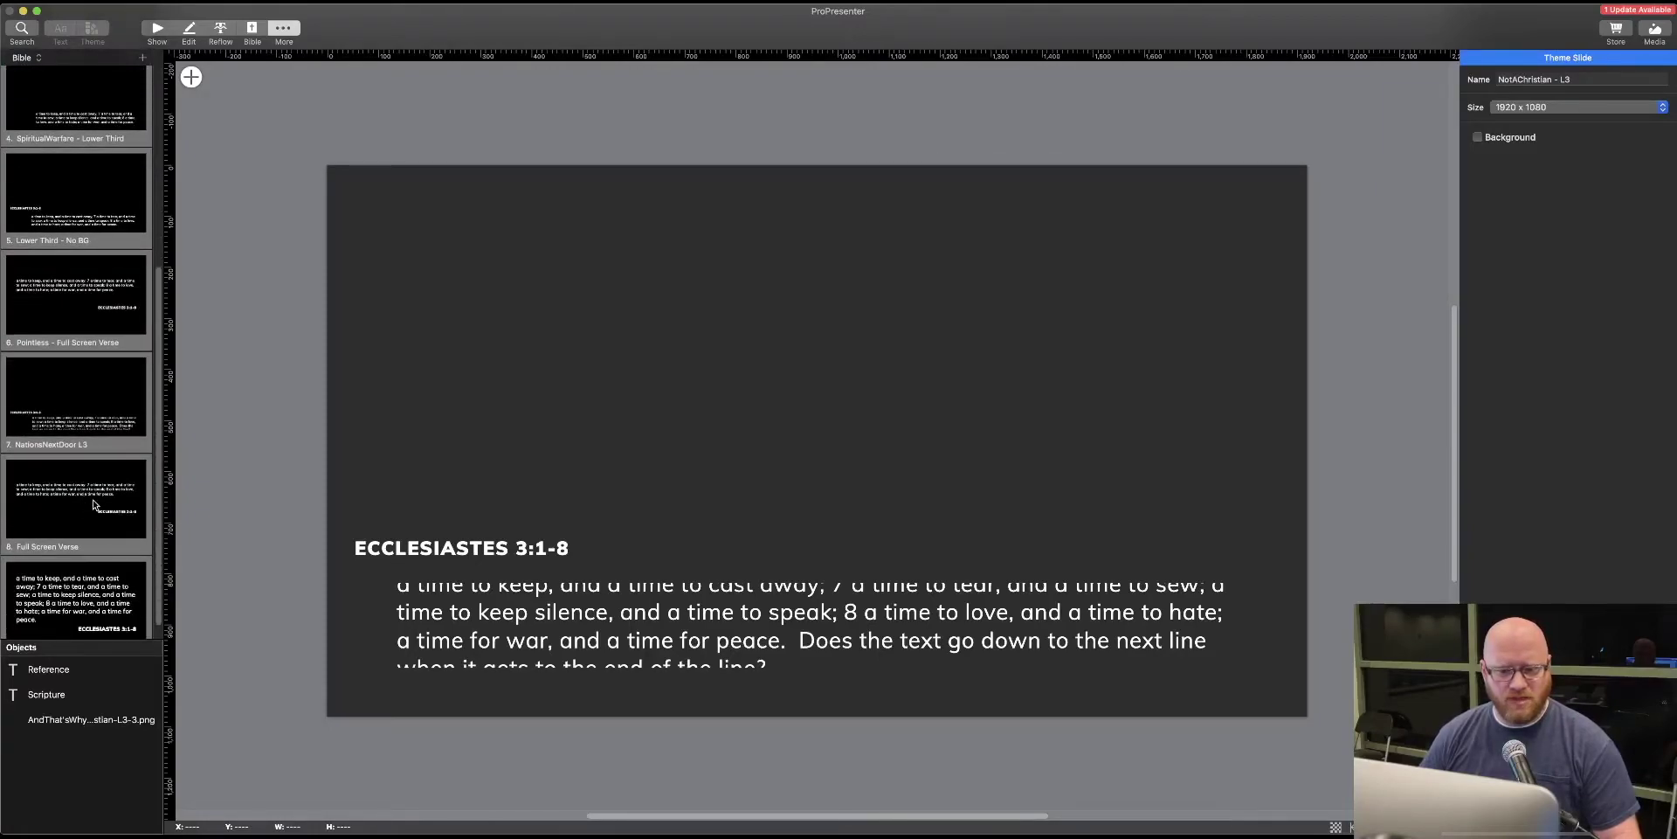
pyautogui.click(80, 539)
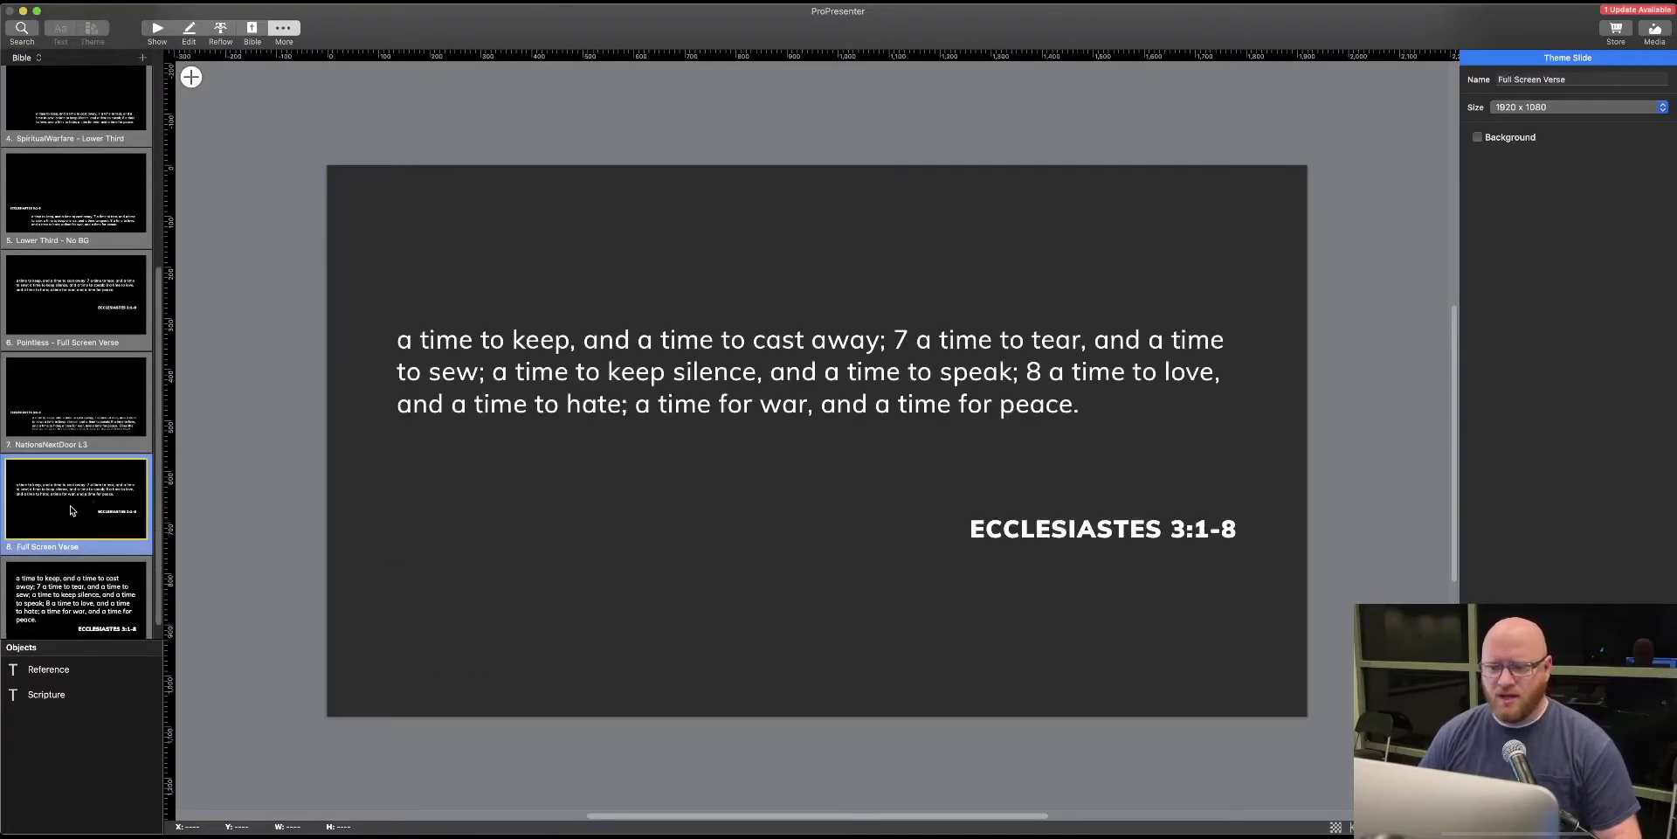
pyautogui.click(143, 59)
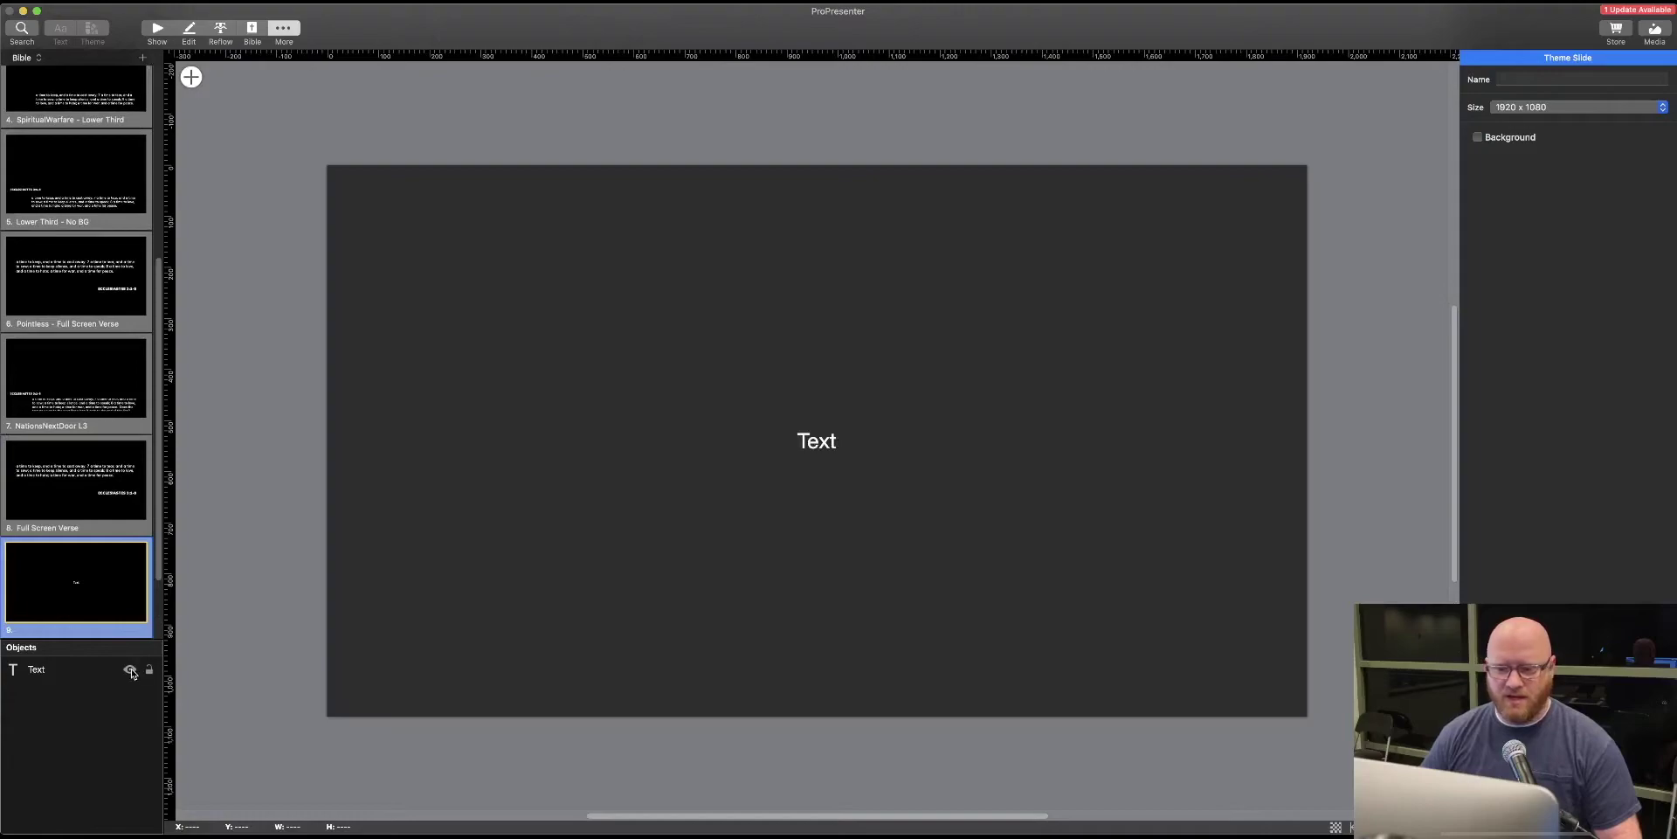
# Step: Name the new slide's text box Reference
pyautogui.click(816, 446)
pyautogui.doubleClick(43, 670)
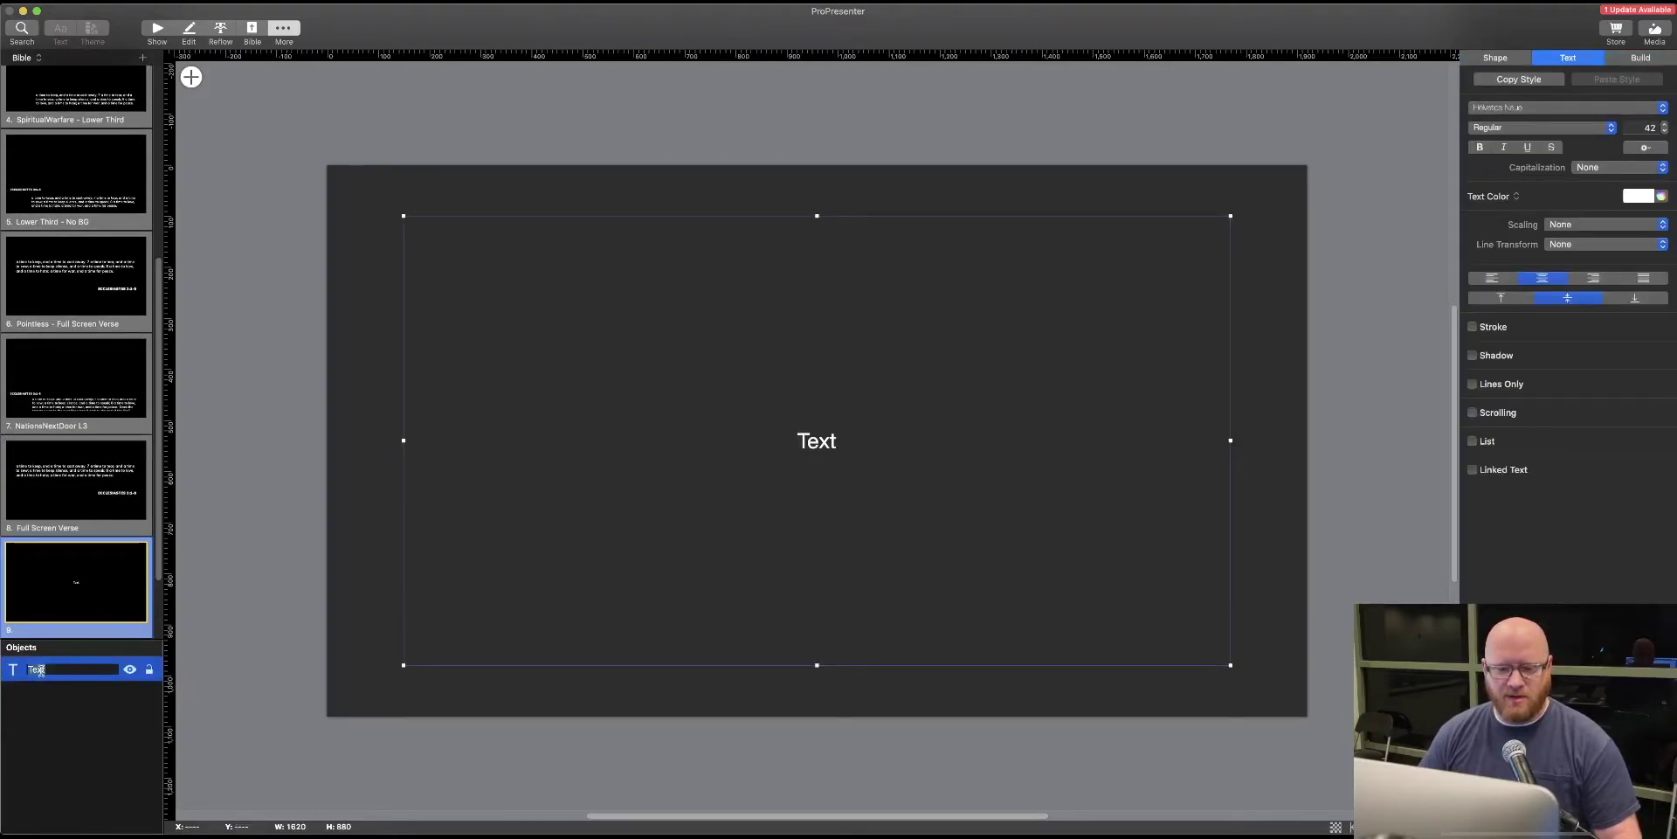
pyautogui.write('Ref')
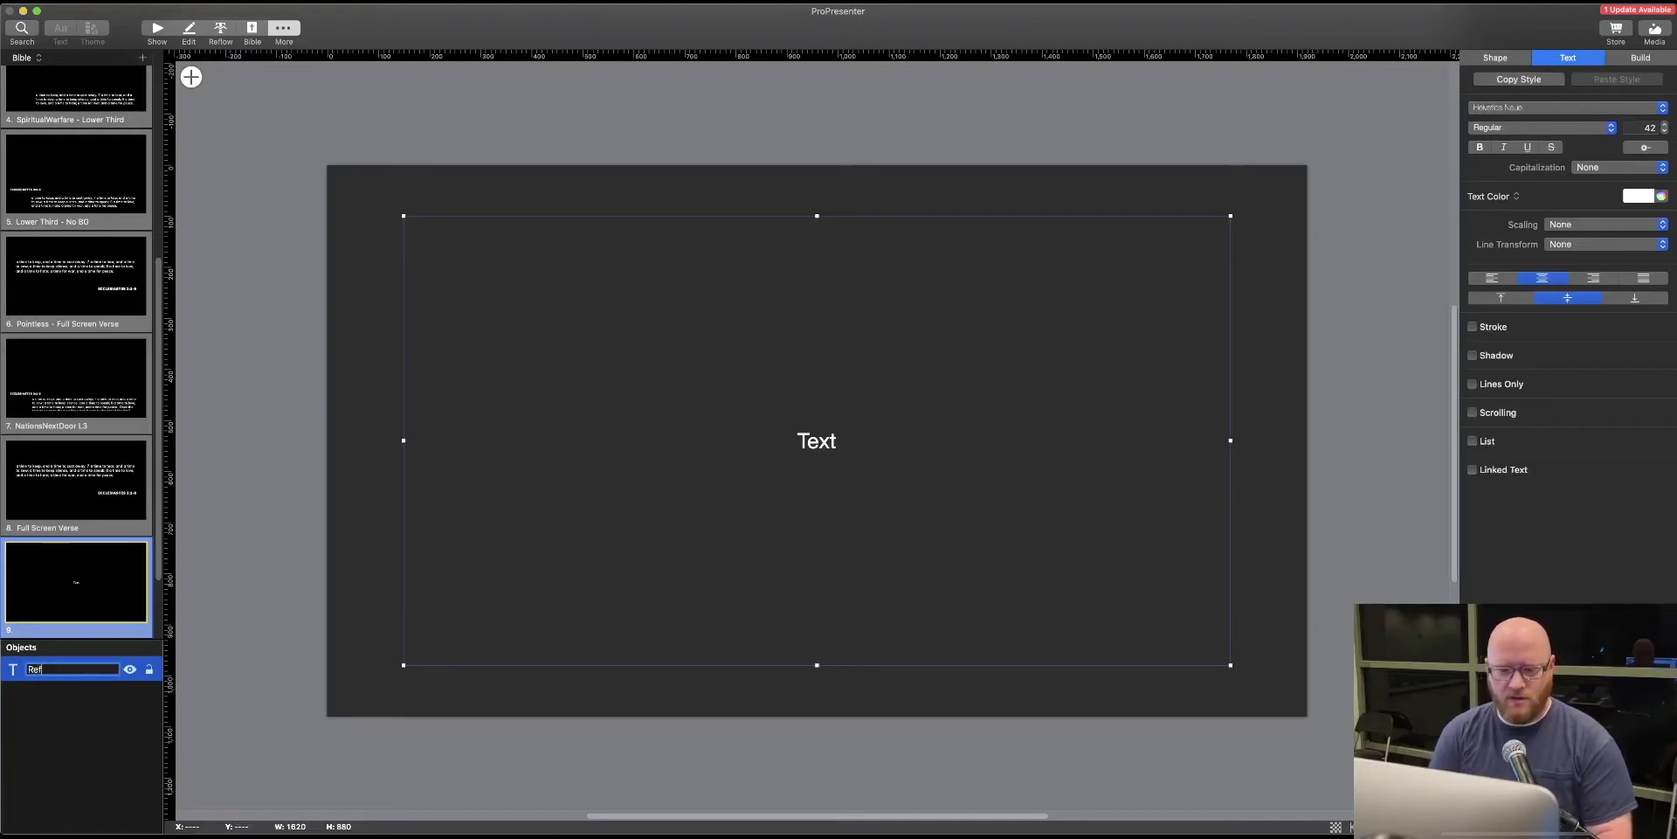
pyautogui.write('erence')
pyautogui.press('Return')
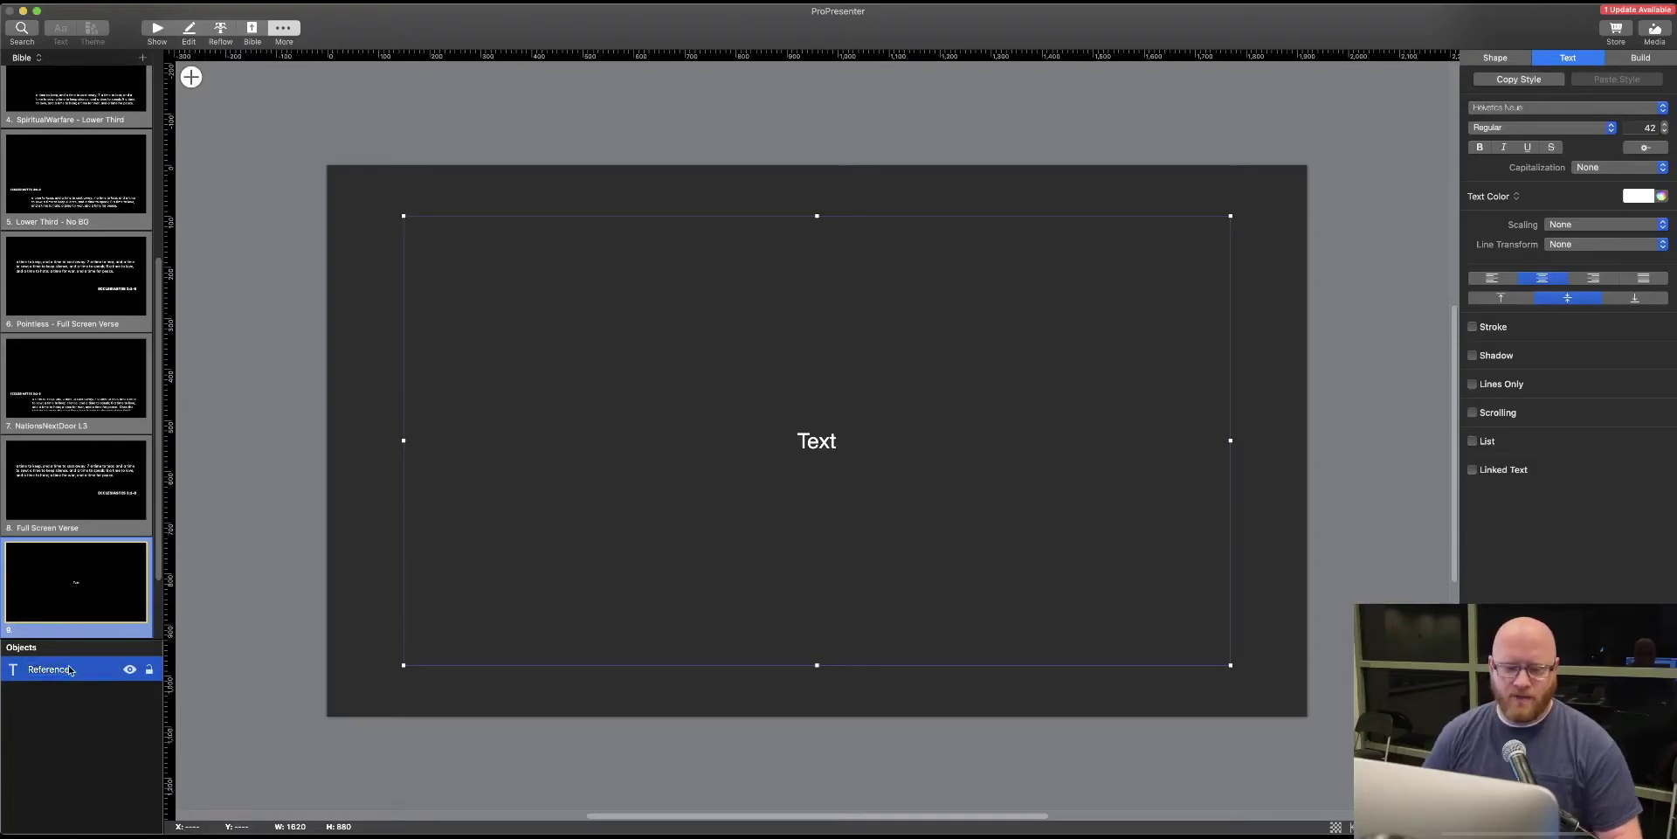
# Step: Copy and paste the Reference text box, naming the duplicate Scripture
pyautogui.rightClick(578, 347)
pyautogui.click(599, 380)
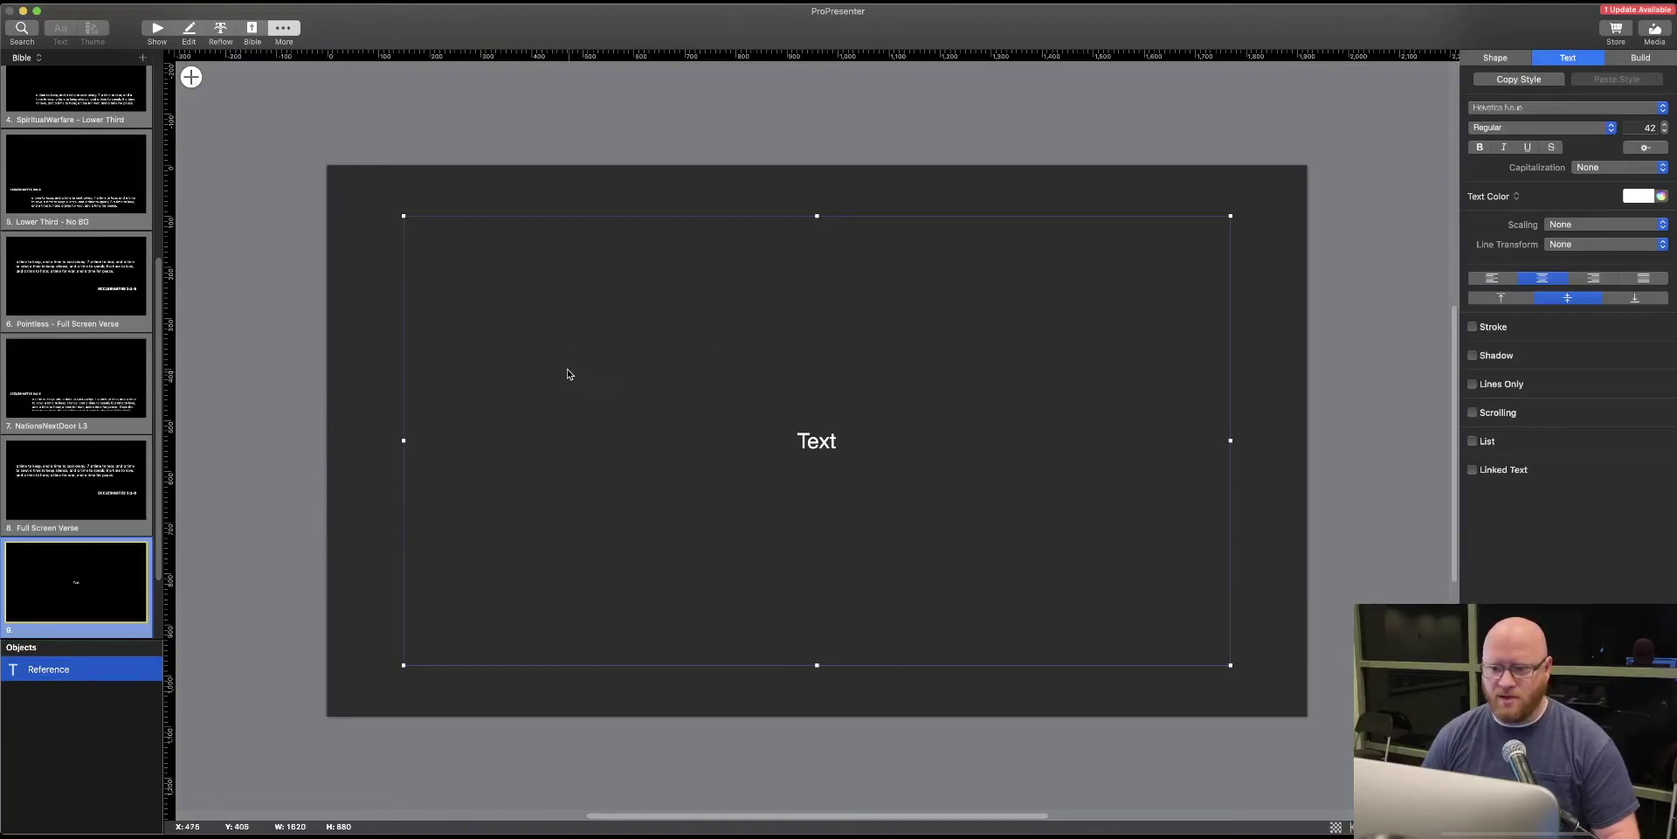
pyautogui.rightClick(401, 307)
pyautogui.click(427, 341)
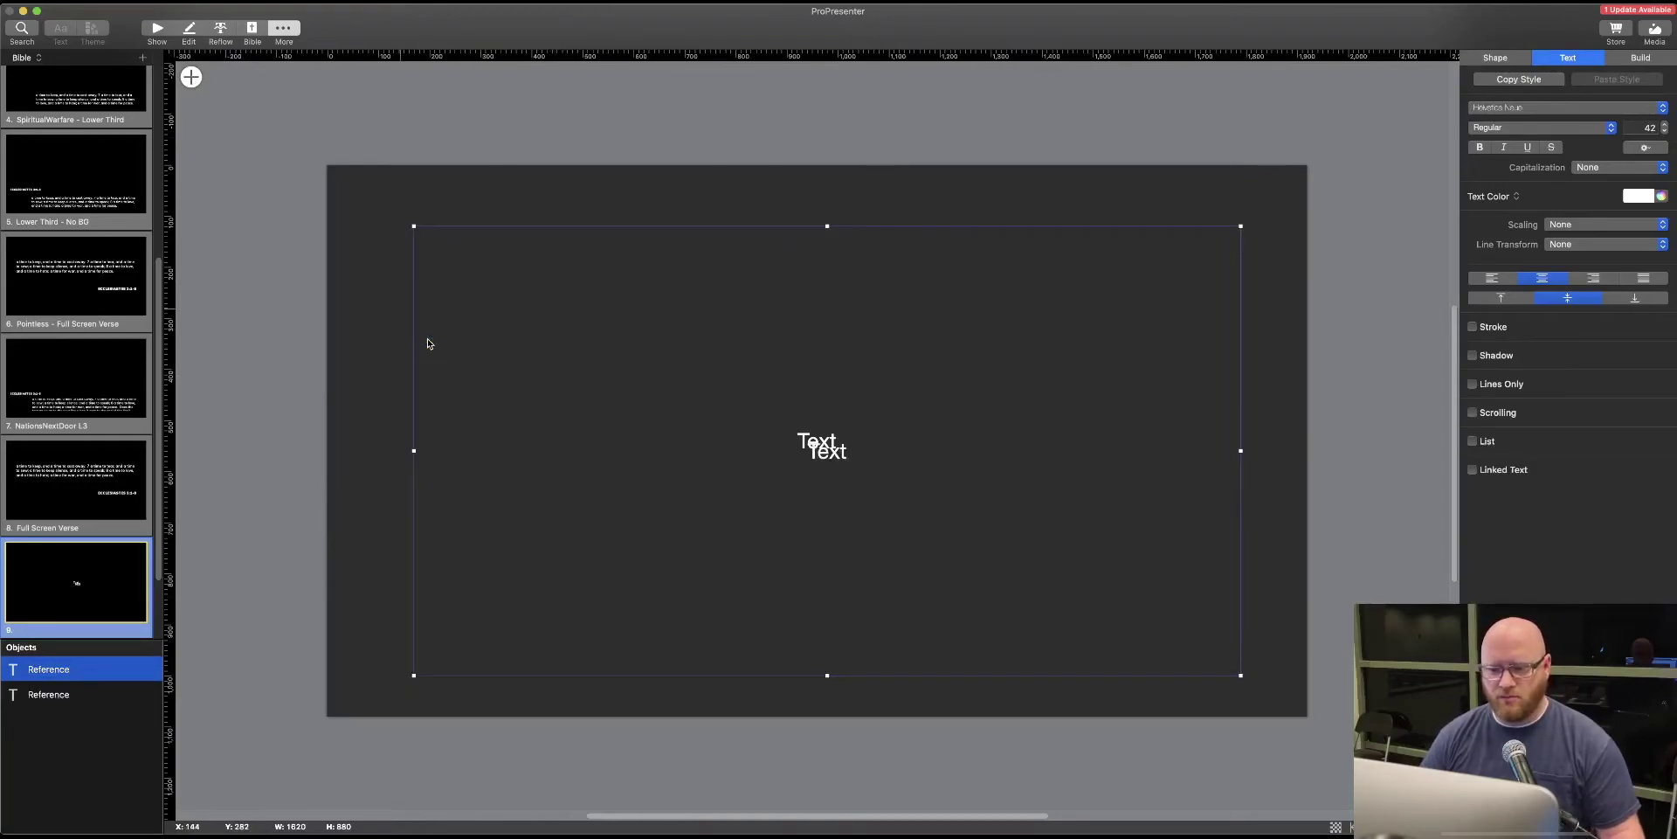
pyautogui.doubleClick(51, 694)
pyautogui.write('Scripture')
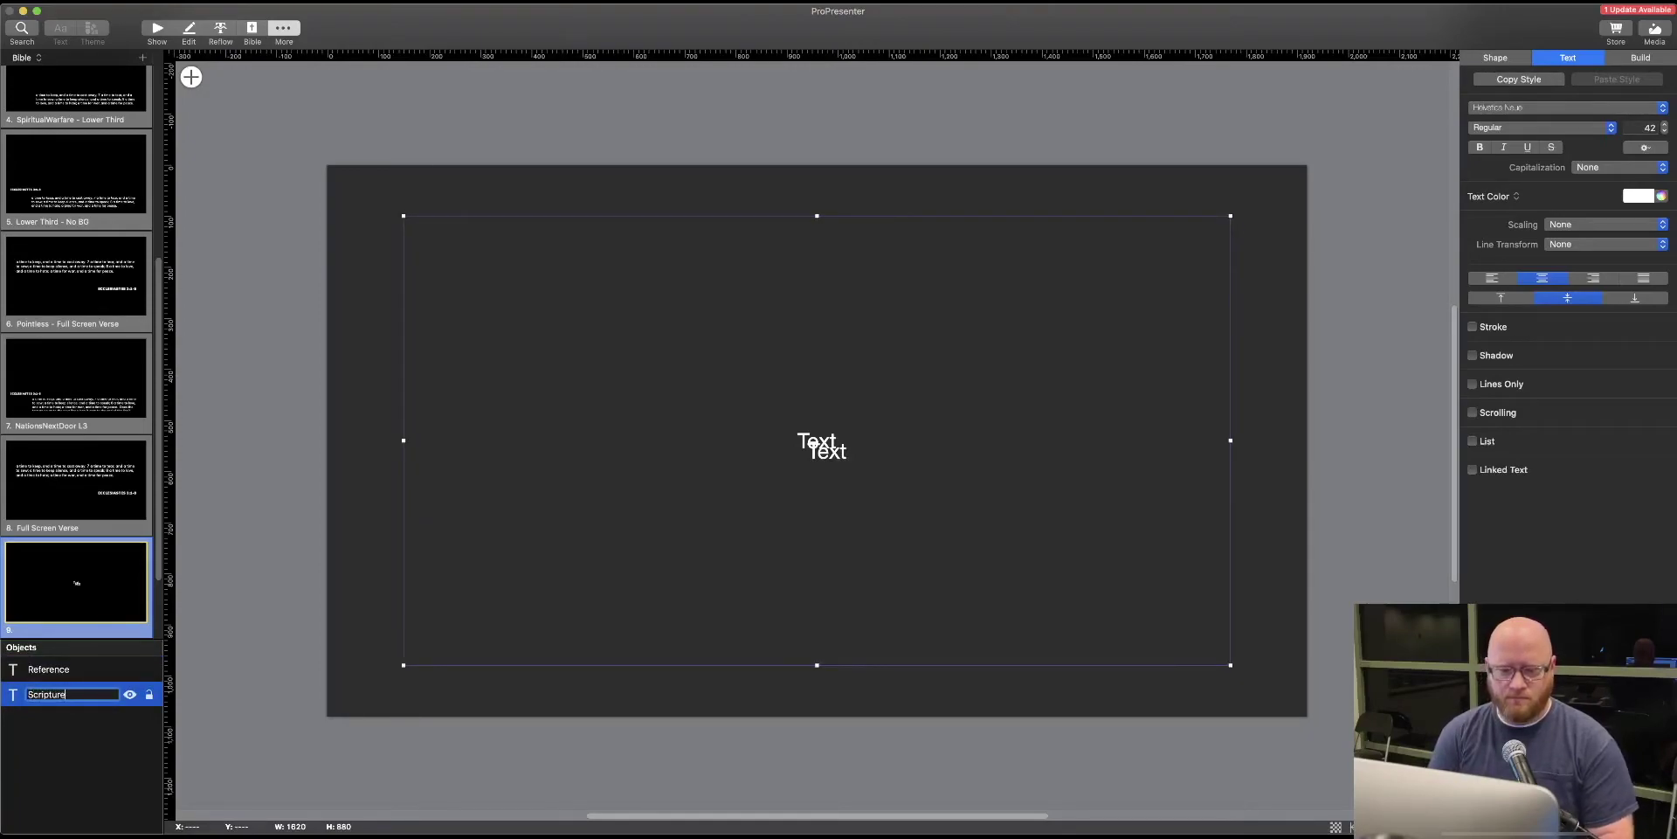
pyautogui.press('Return')
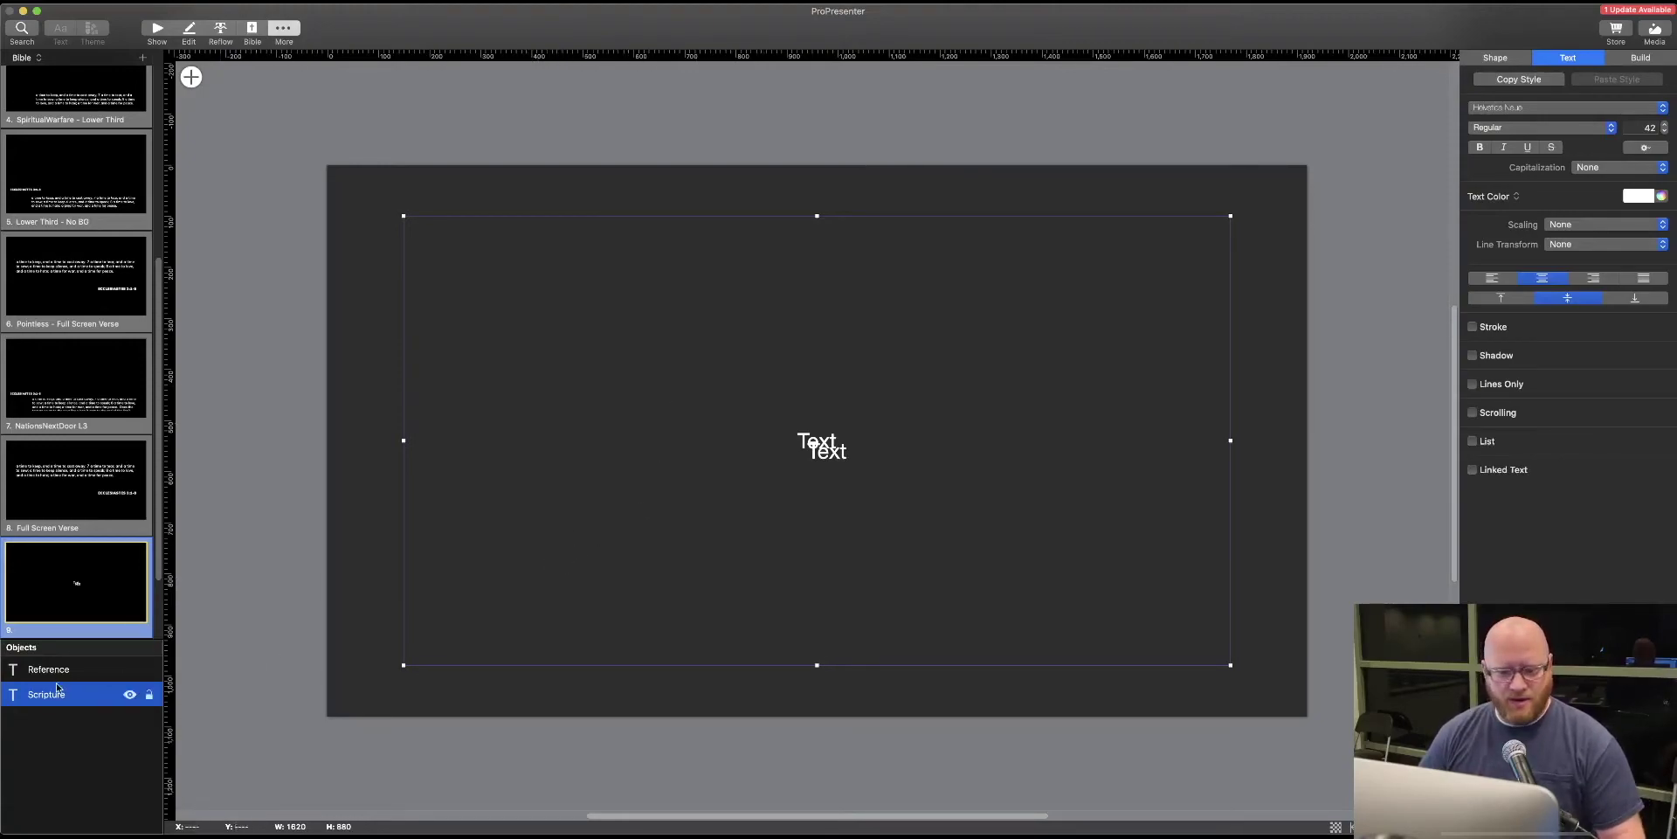
# Step: Shrink the Scripture box, move it to the upper left, and set its font size to 100
pyautogui.moveTo(402, 214); pyautogui.dragTo(588, 393)
pyautogui.moveTo(928, 563); pyautogui.dragTo(681, 345)
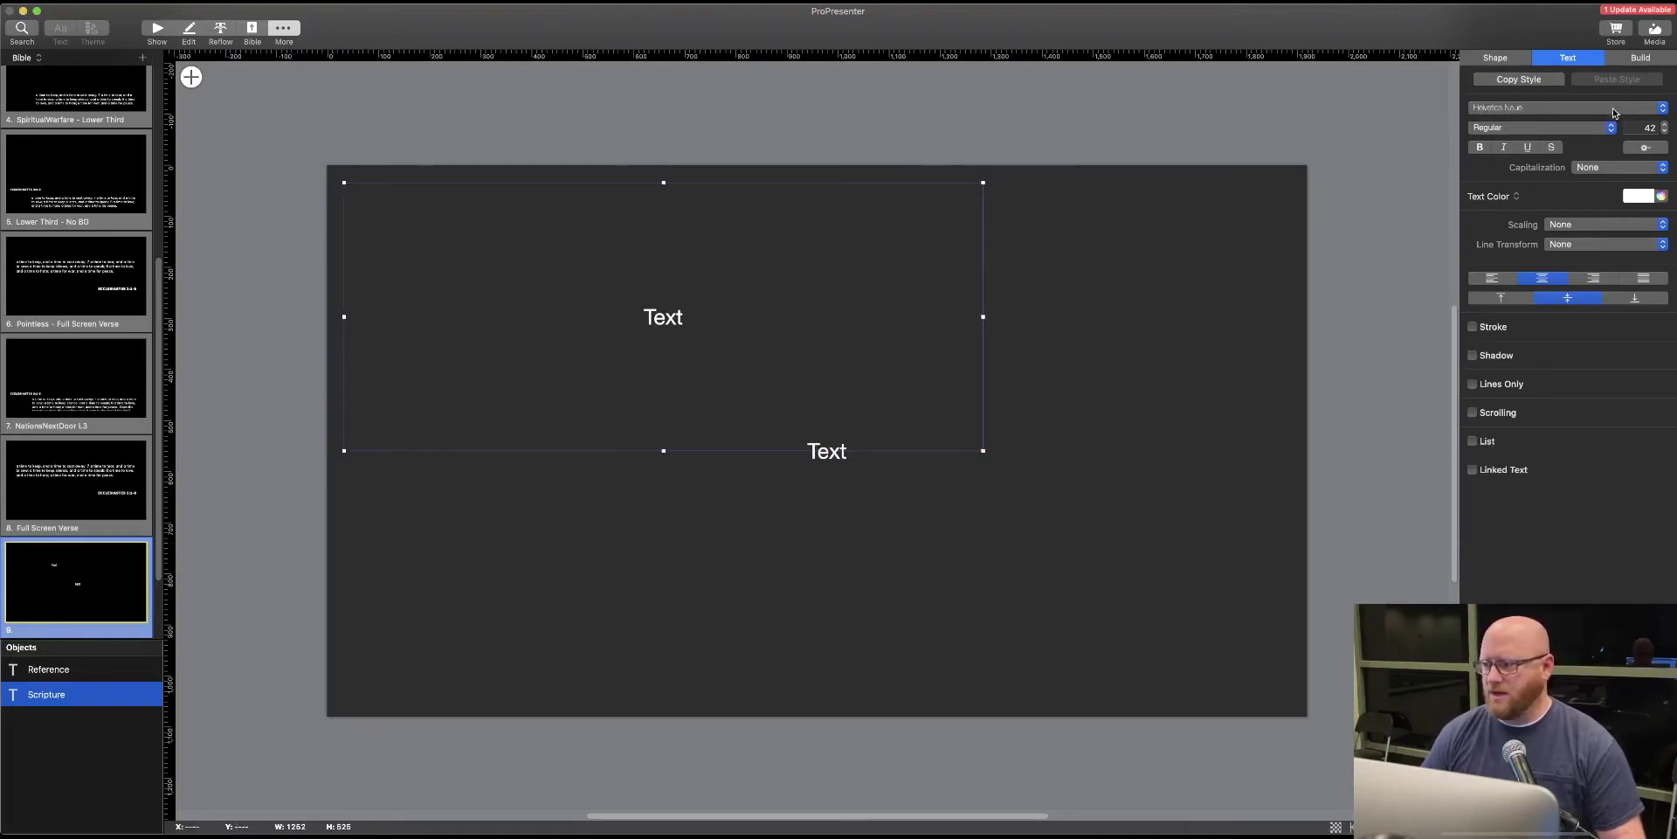
pyautogui.doubleClick(1650, 127)
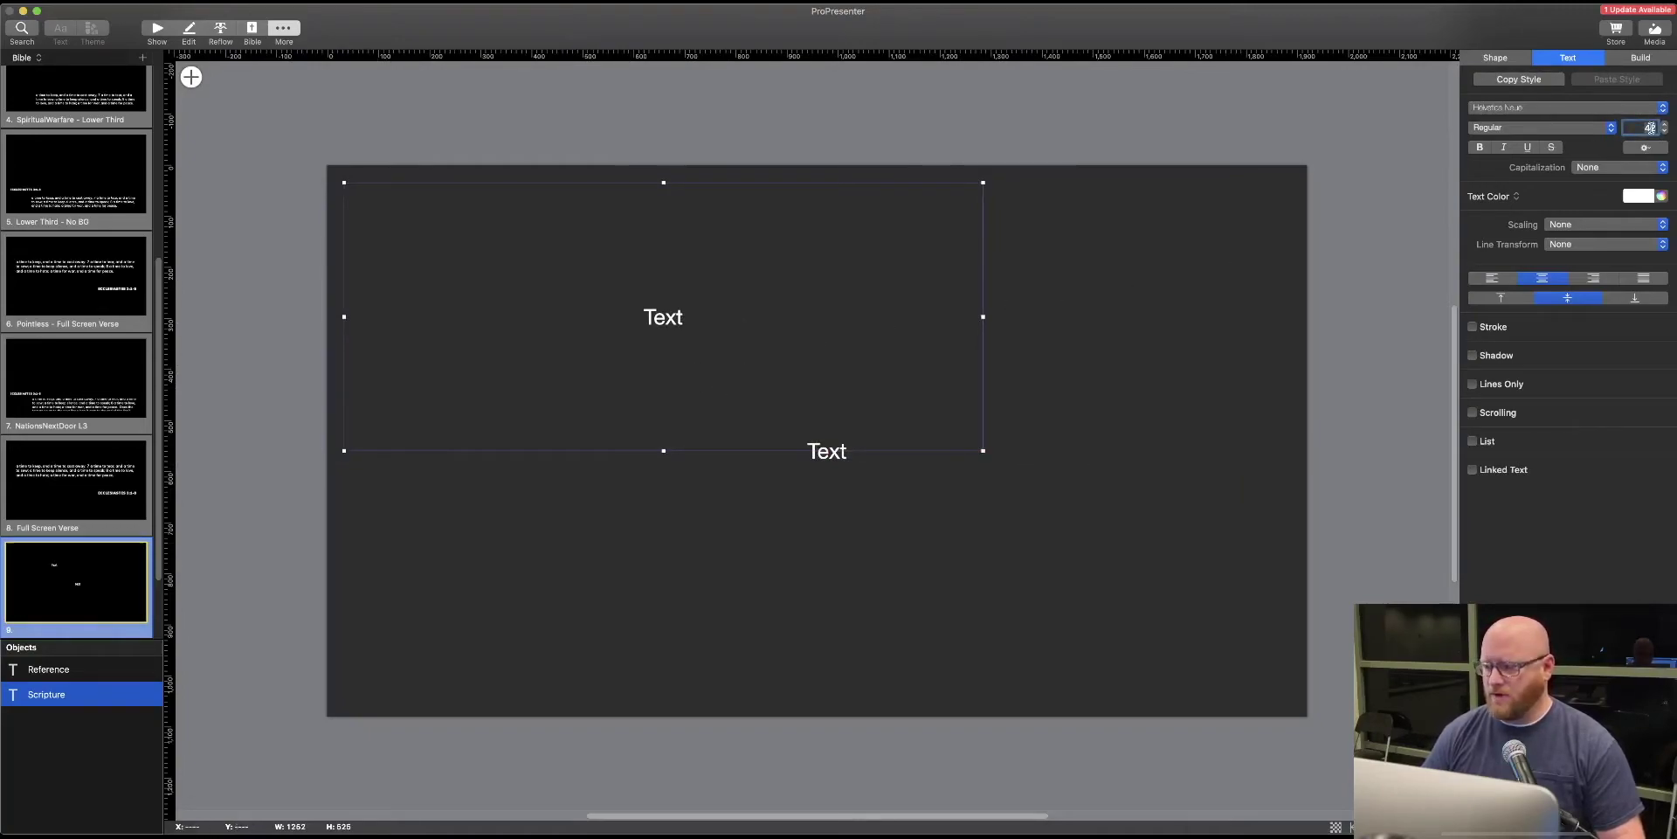
pyautogui.write('100')
pyautogui.press('Return')
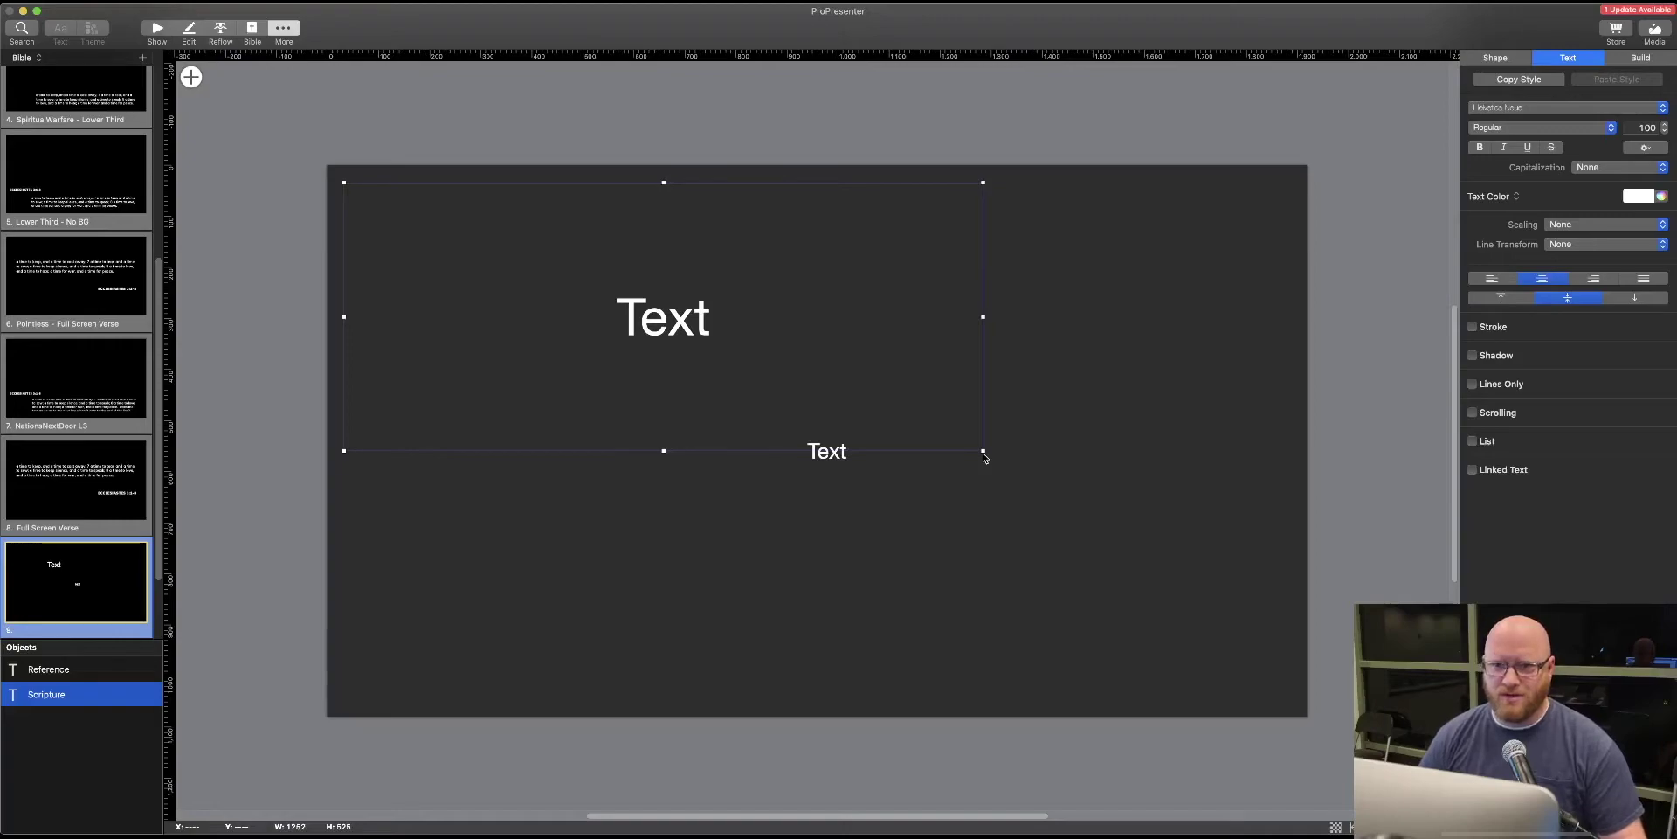
pyautogui.click(835, 461)
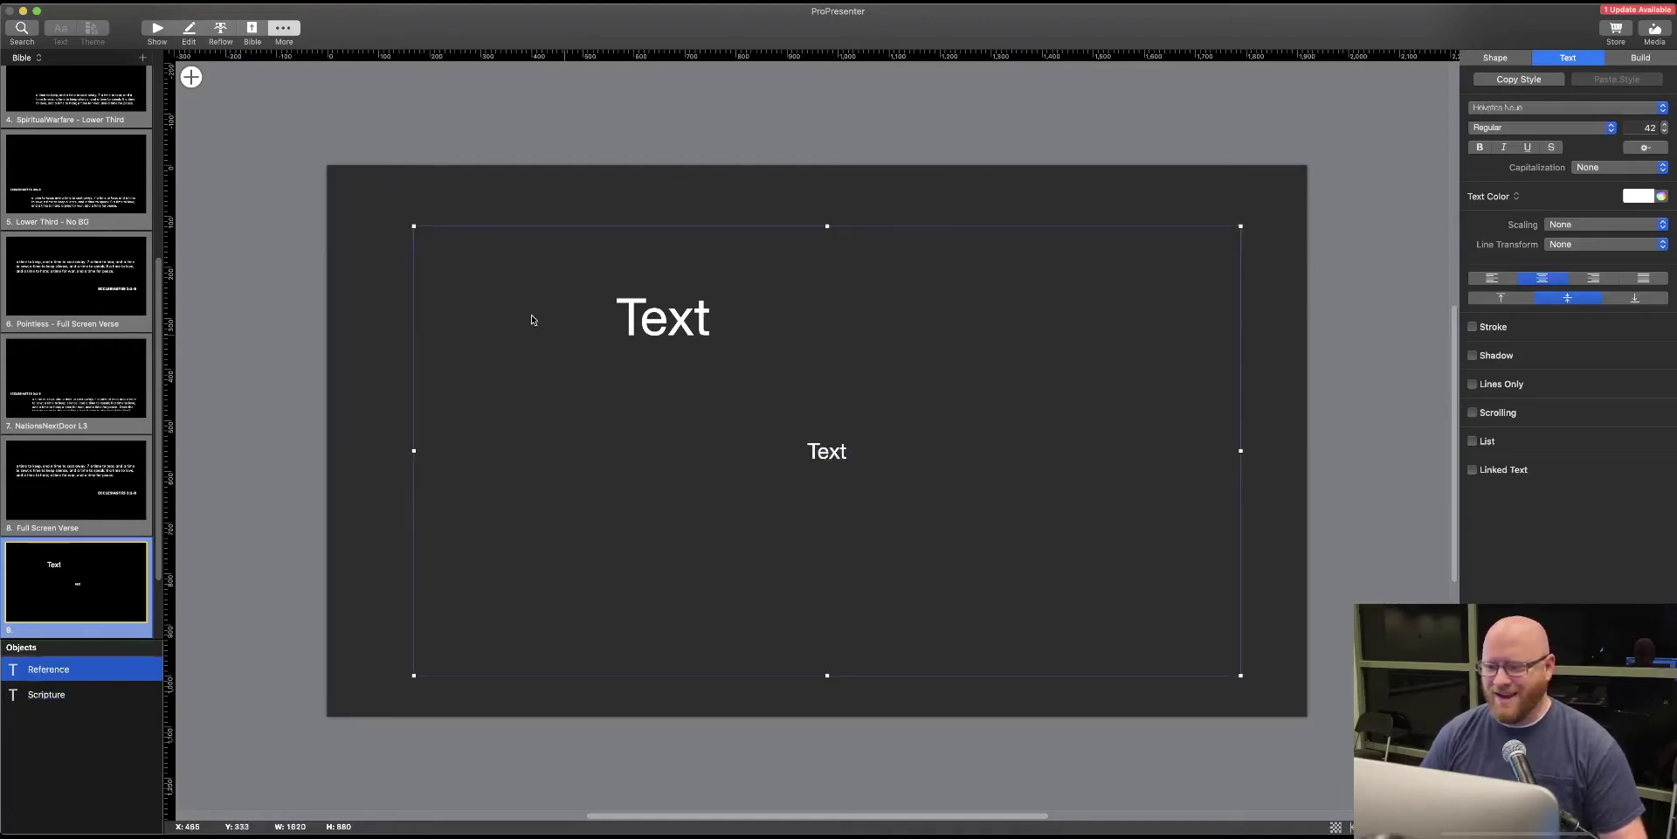
# Step: Shrink the Reference box into the lower right, set 60-point text, and reduce its height
pyautogui.moveTo(414, 228); pyautogui.dragTo(720, 514)
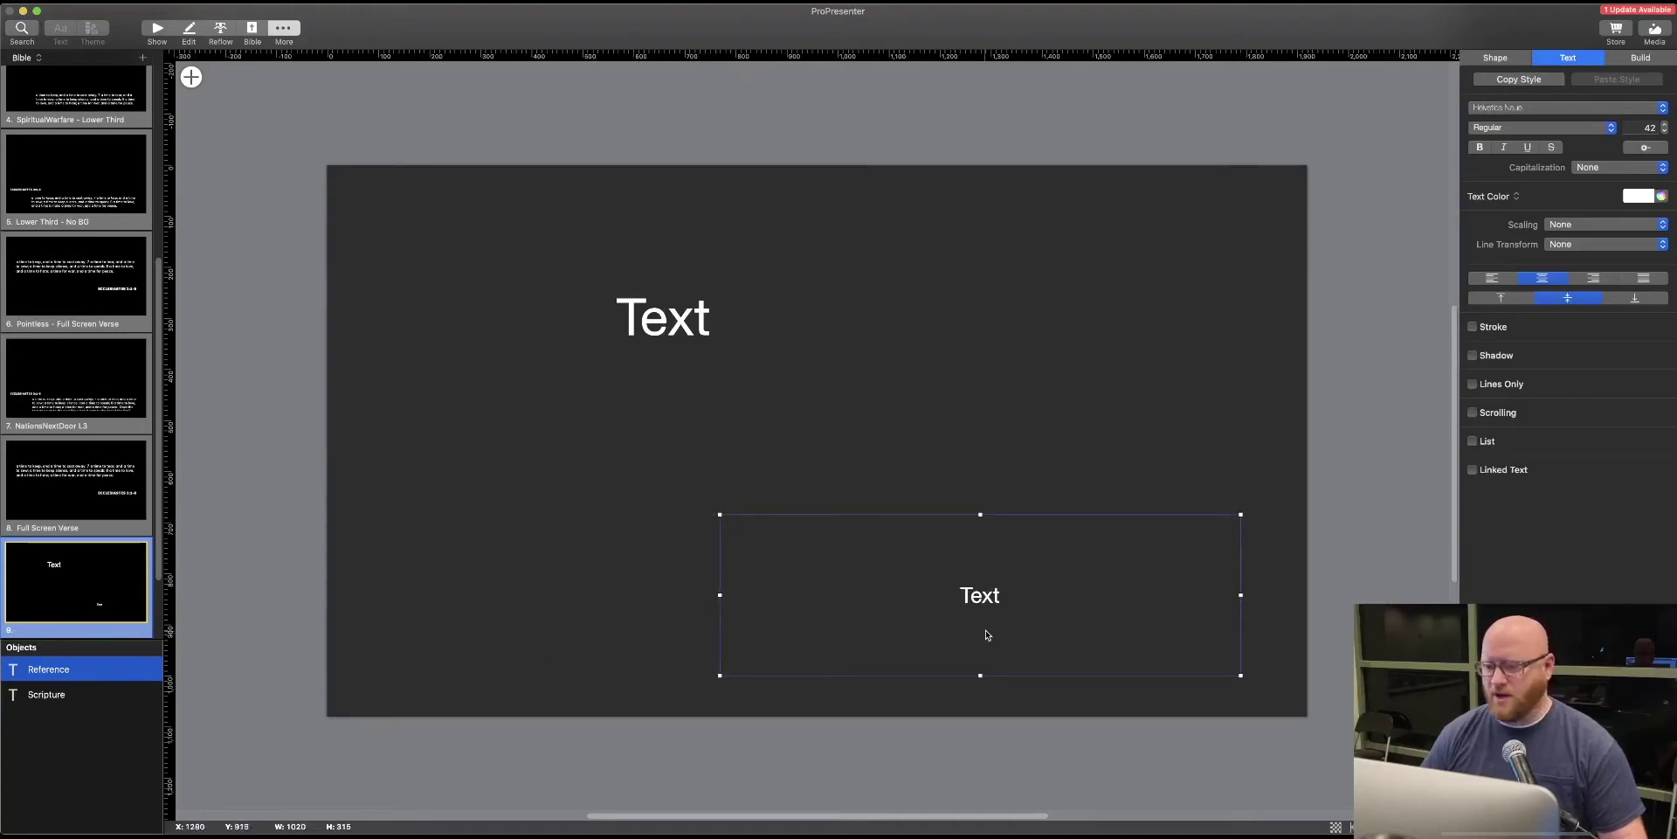
pyautogui.click(1650, 128)
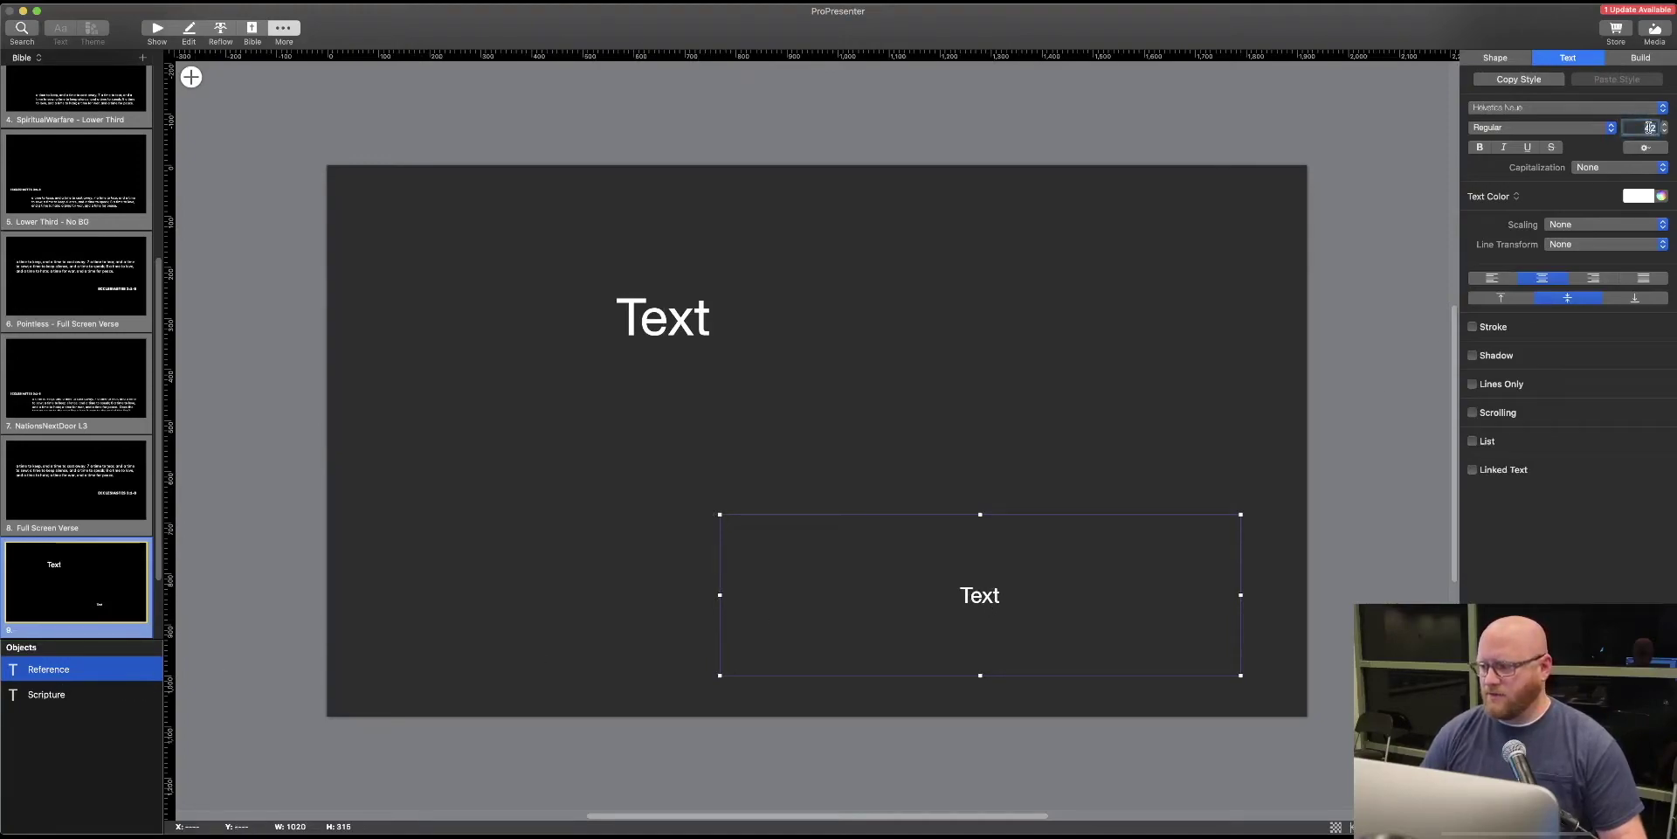
pyautogui.press('Return')
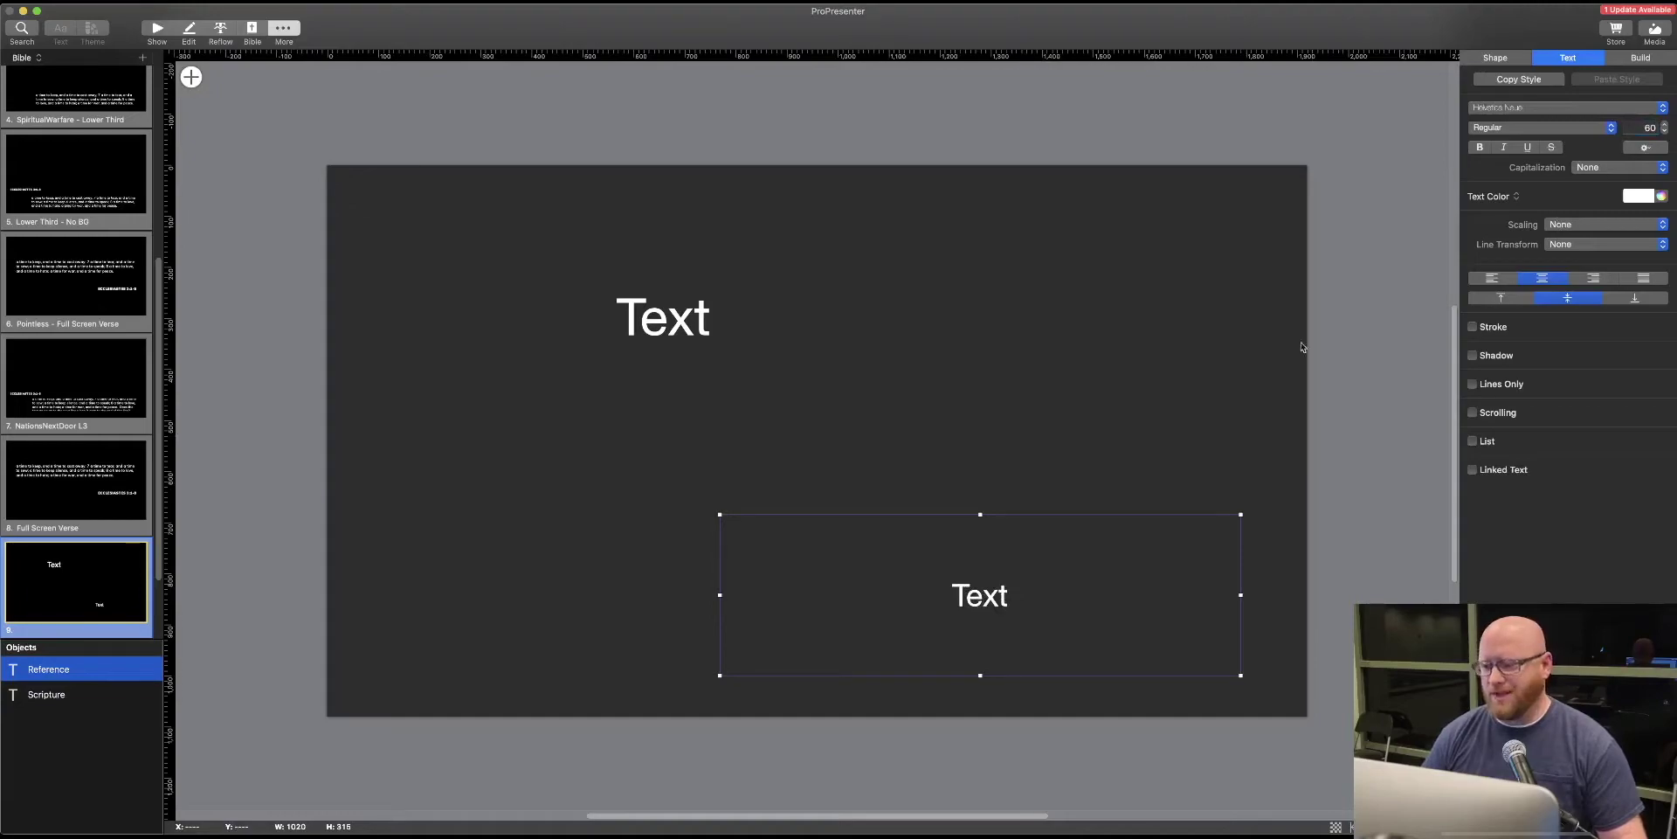
pyautogui.moveTo(980, 517); pyautogui.dragTo(980, 573)
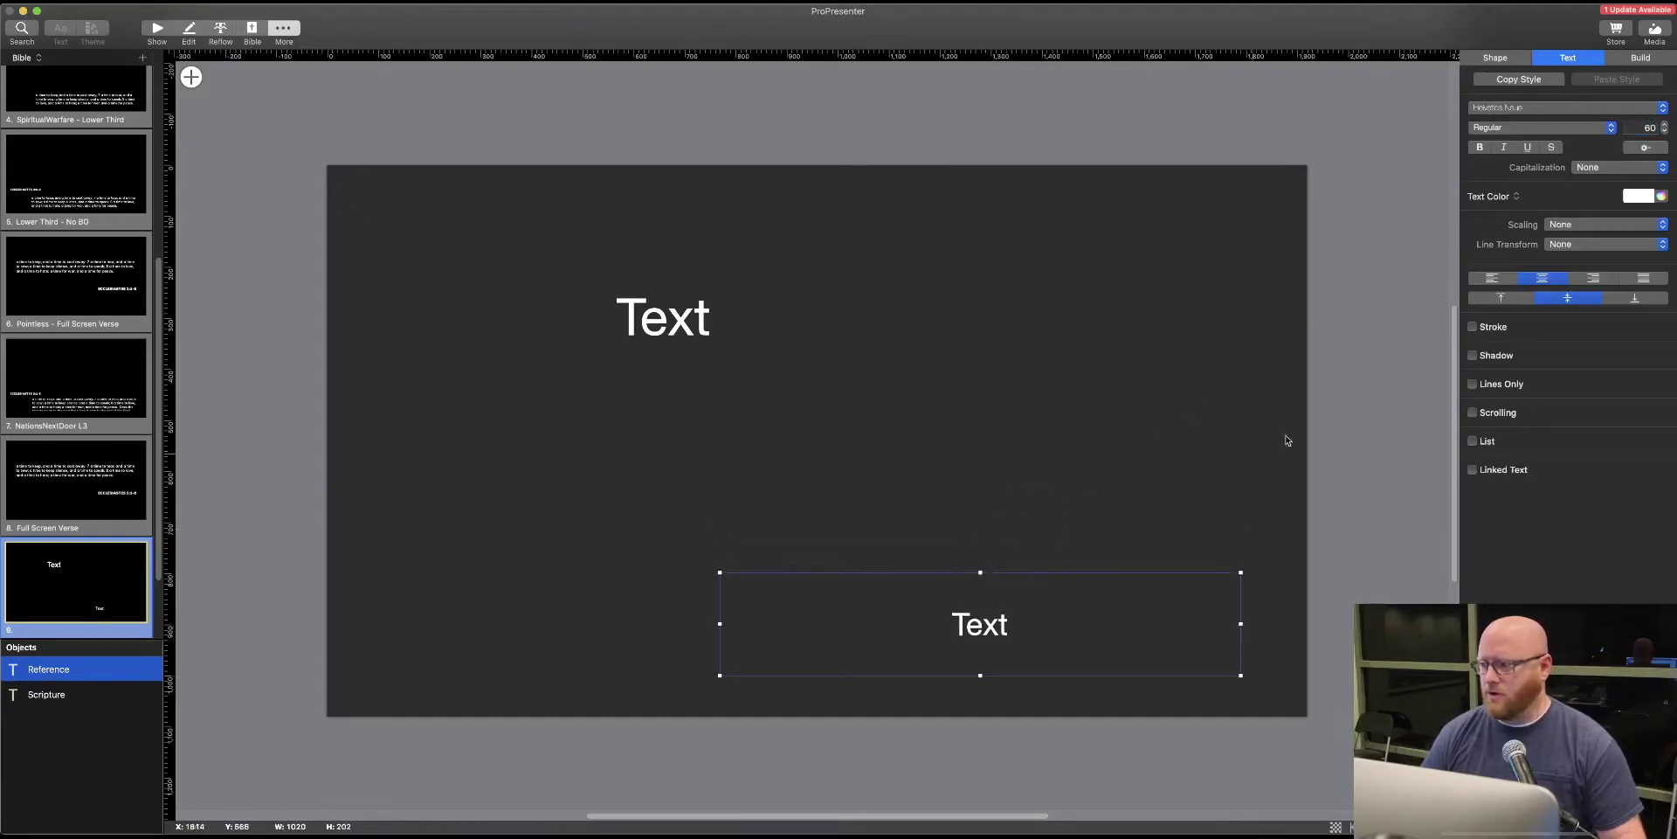
# Step: Compare the Scripture and Reference box sizes and finish editing the Example theme slide
pyautogui.click(694, 326)
pyautogui.click(1015, 620)
pyautogui.click(736, 322)
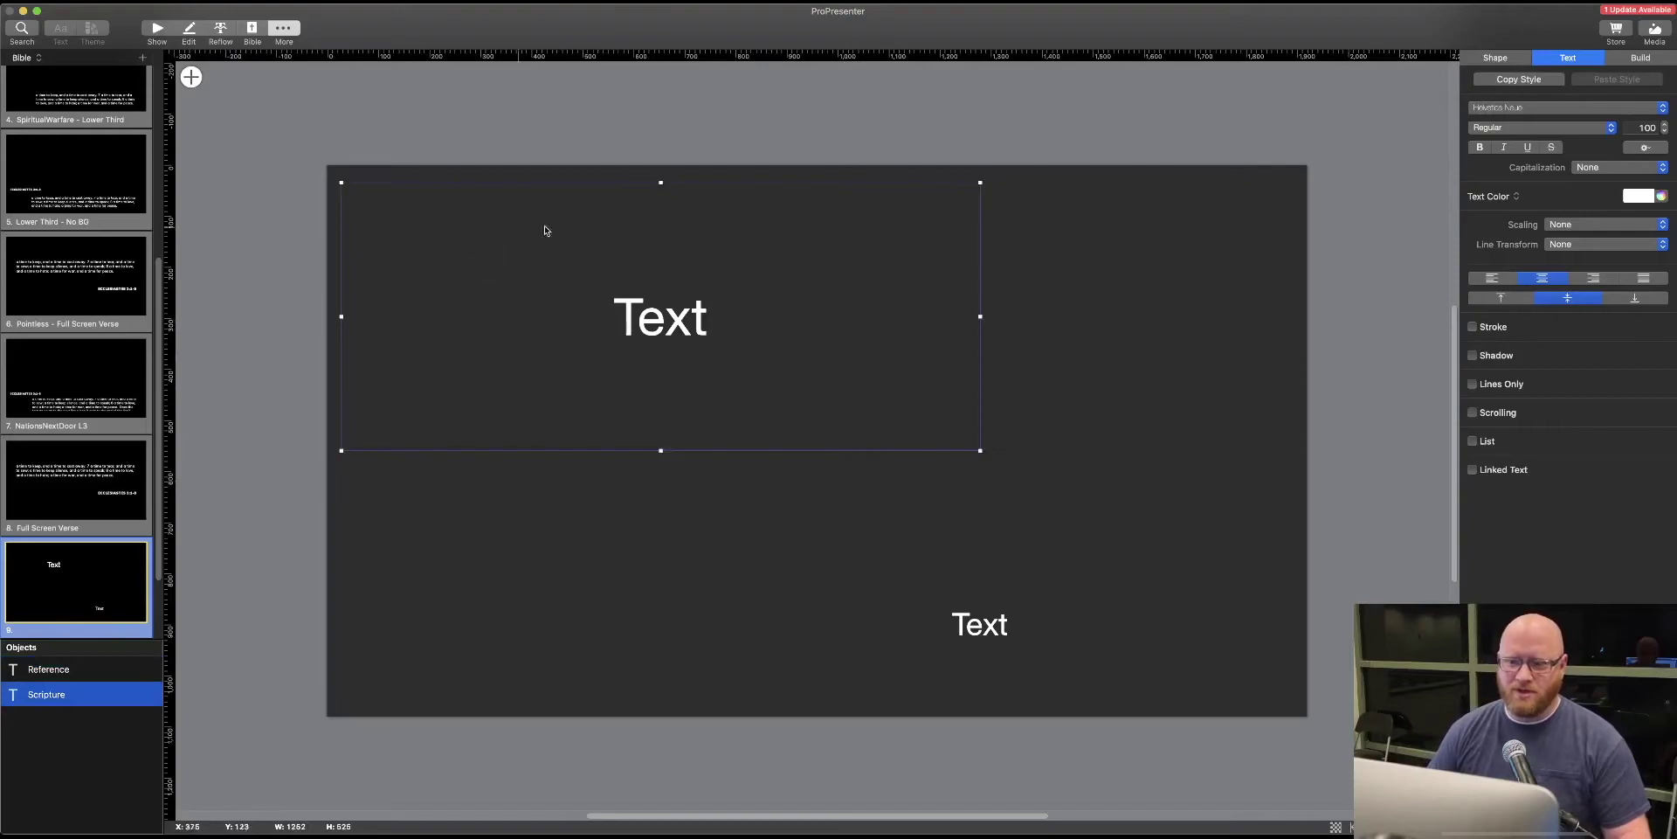
pyautogui.click(990, 638)
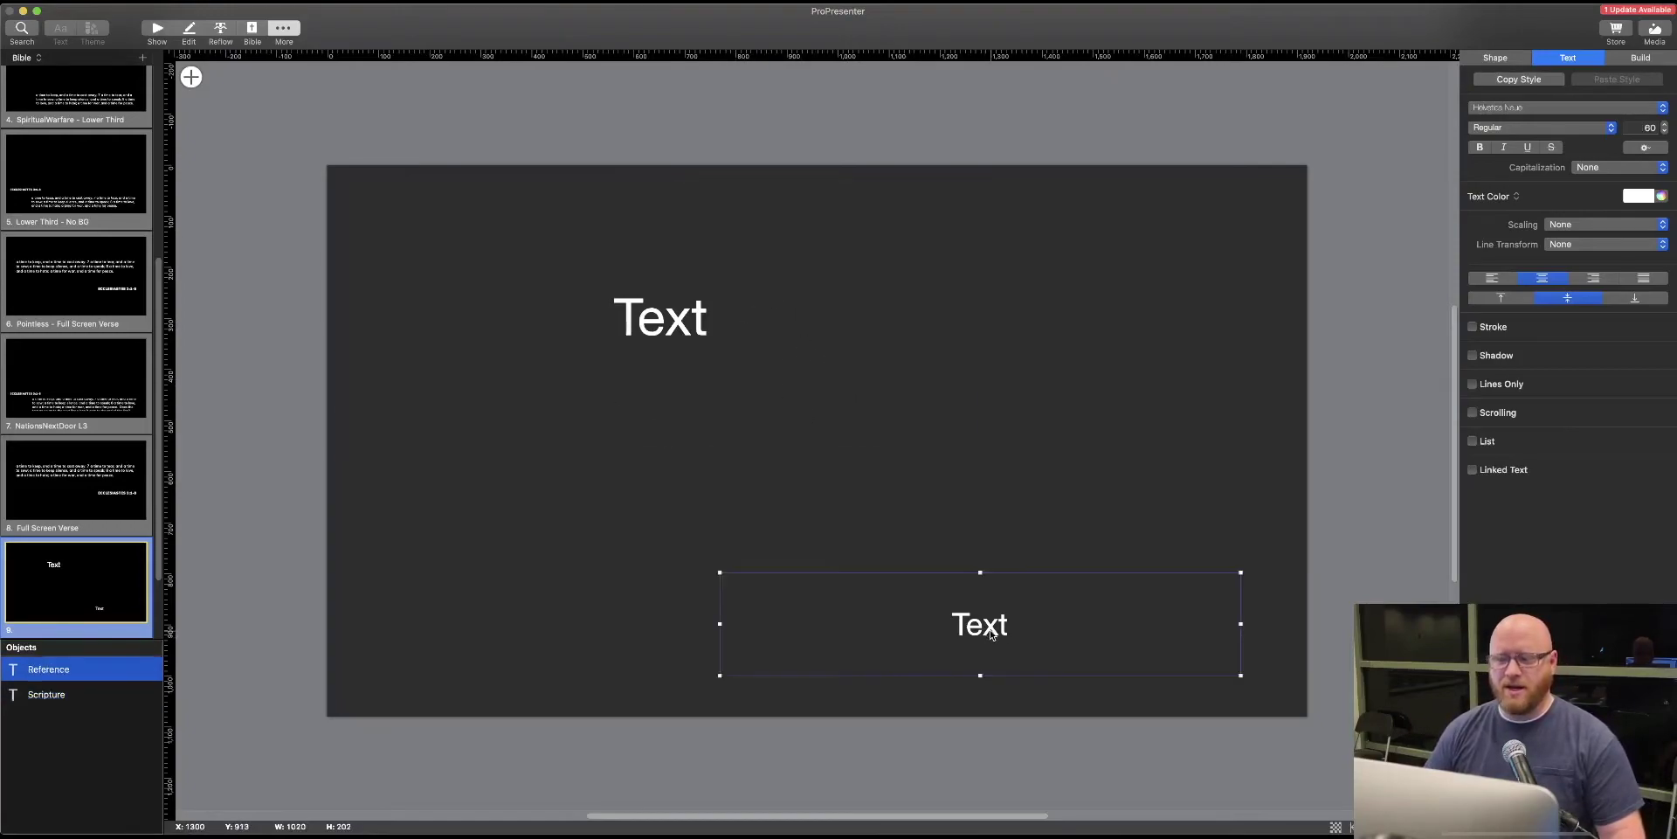
pyautogui.click(26, 631)
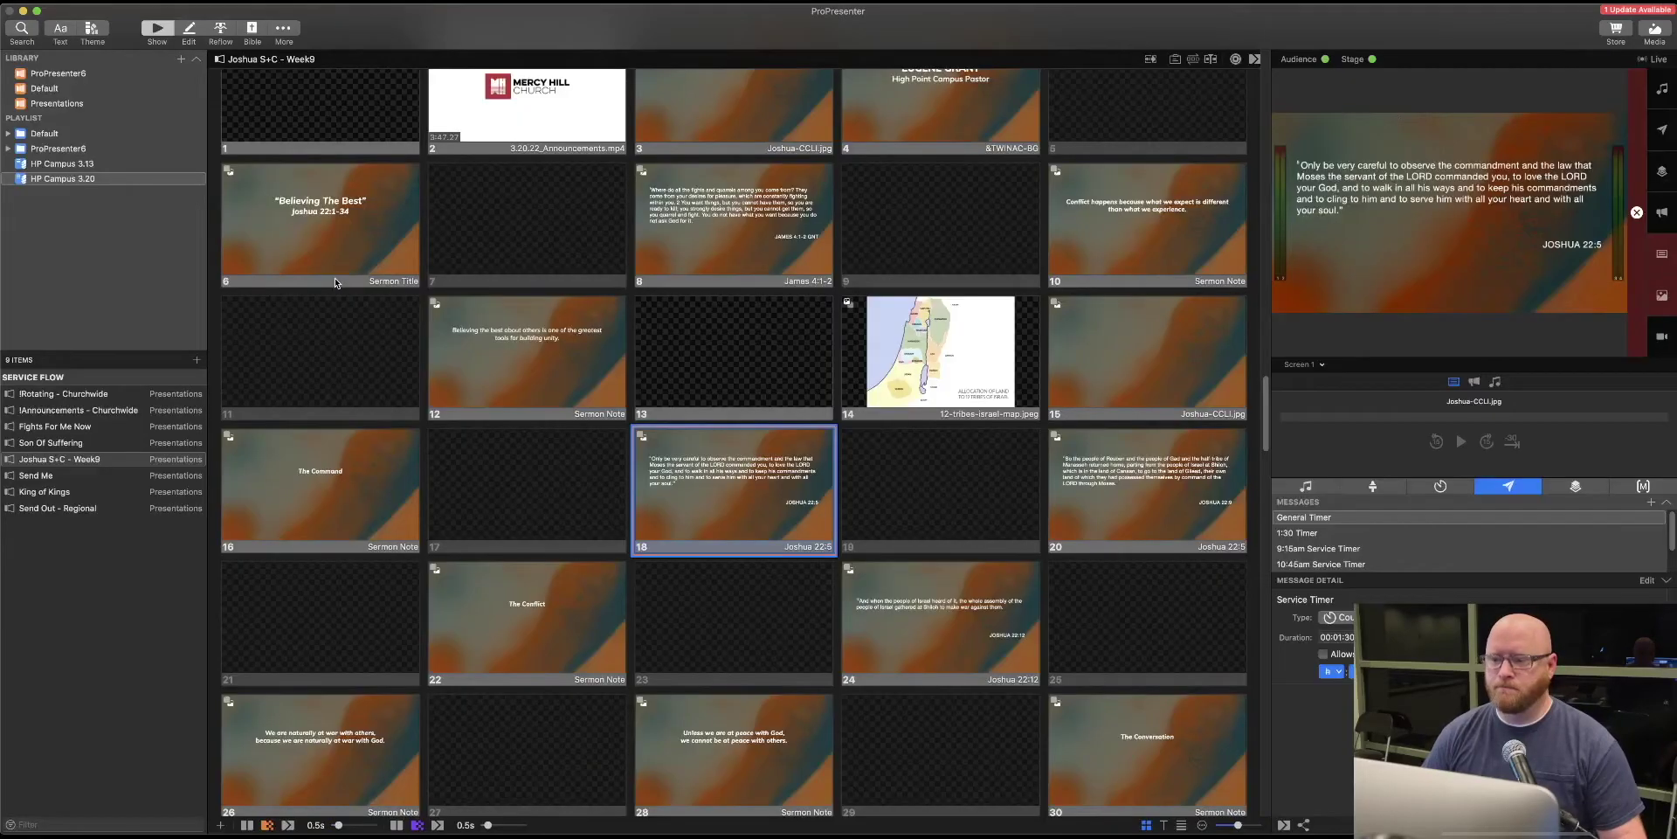
# Step: Apply the Example Bible theme to slide 18, the Joshua 22:5 verse
pyautogui.rightClick(720, 464)
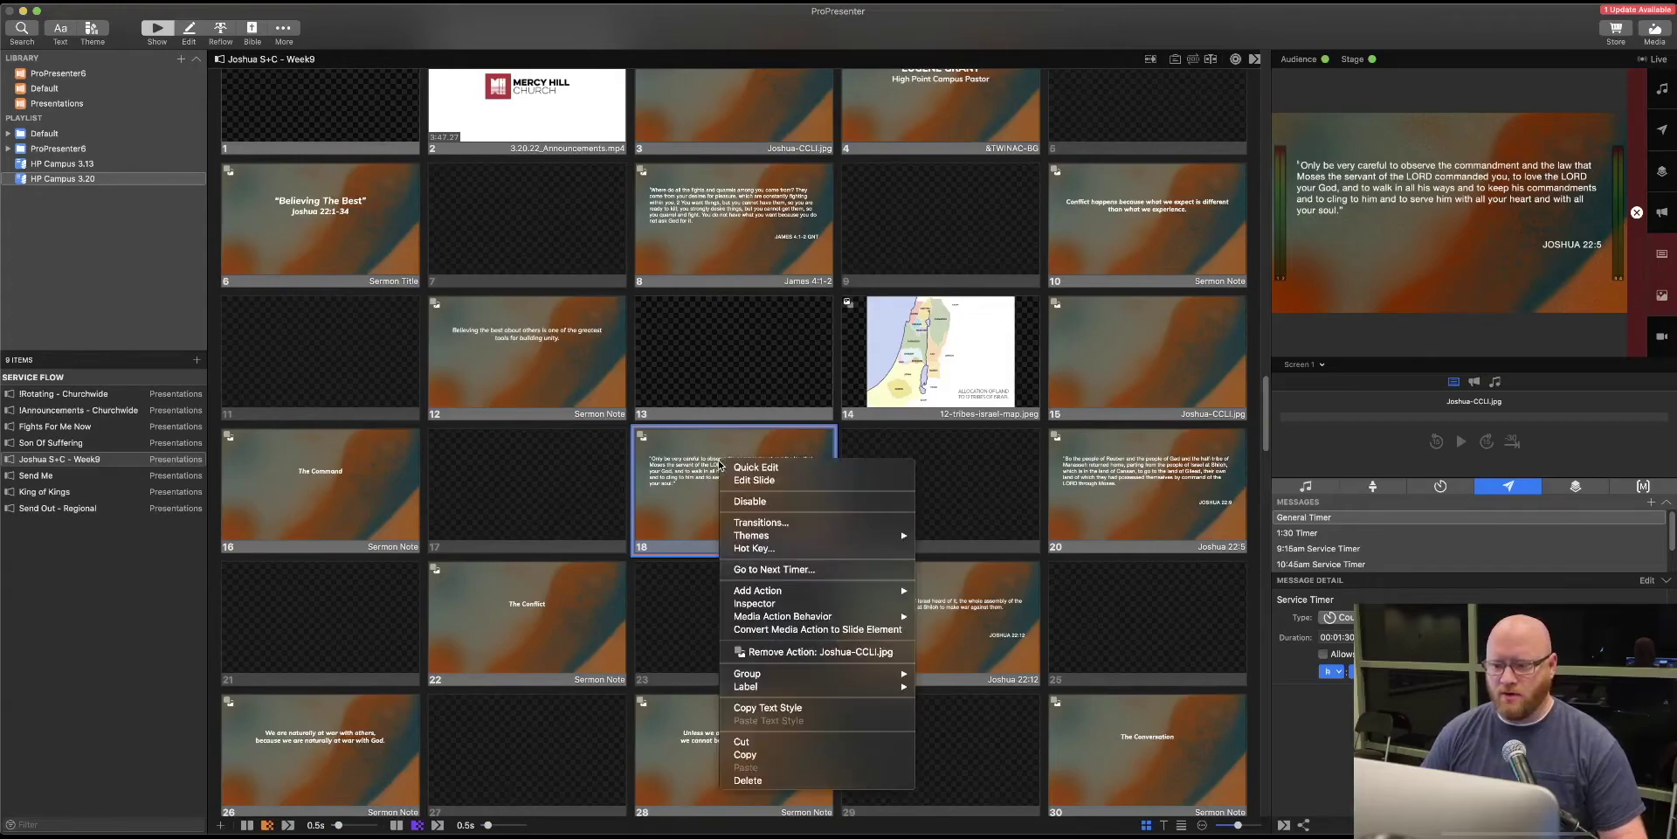
pyautogui.moveTo(758, 535)
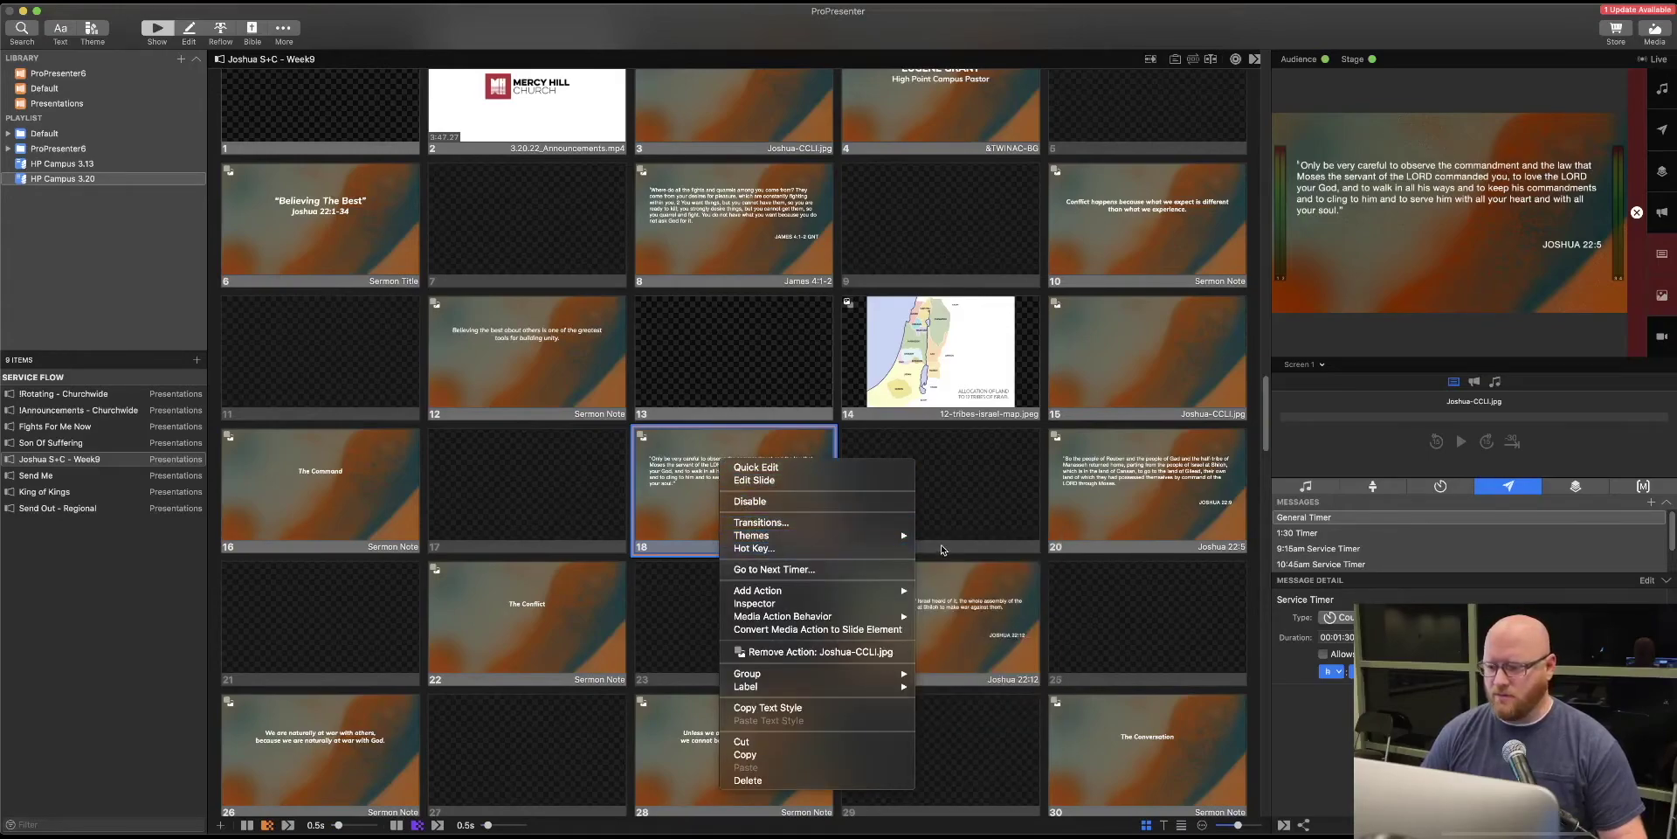
pyautogui.moveTo(952, 548)
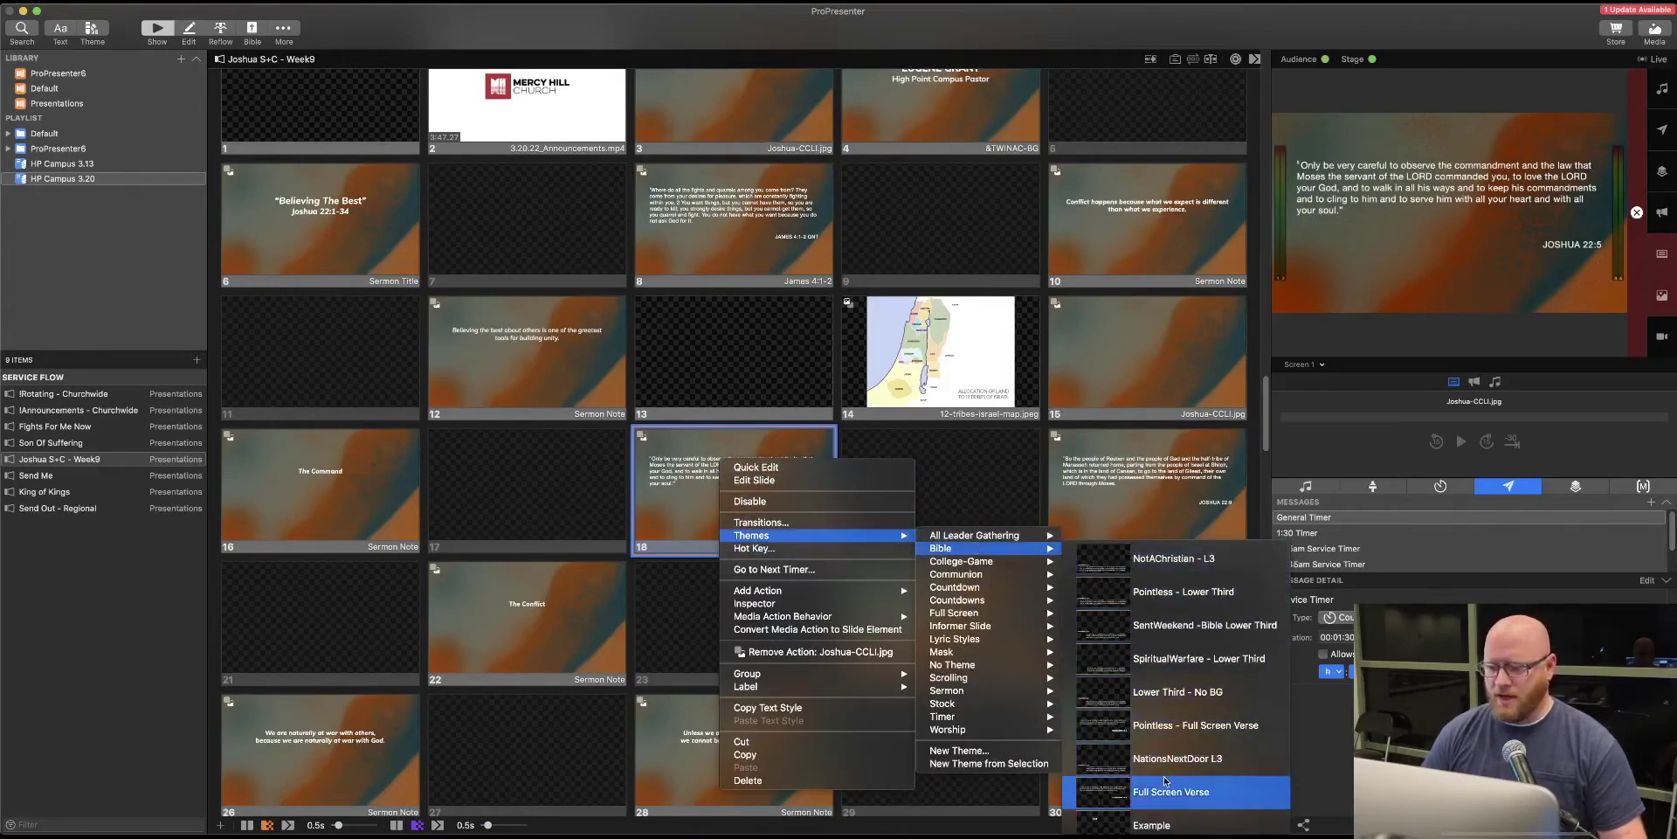
pyautogui.click(1137, 823)
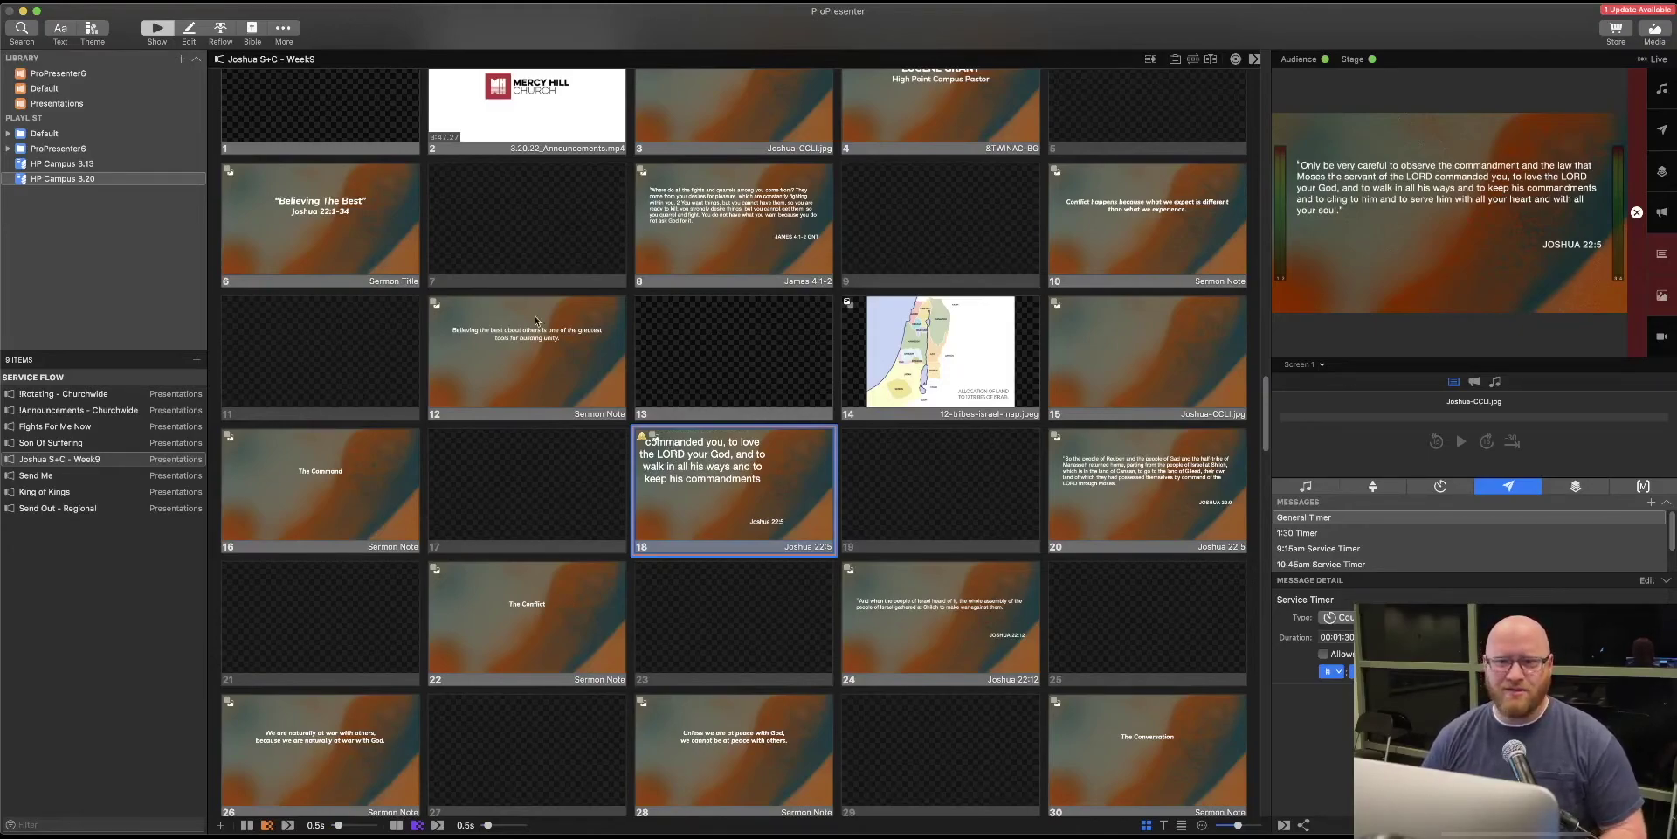
pyautogui.click(253, 29)
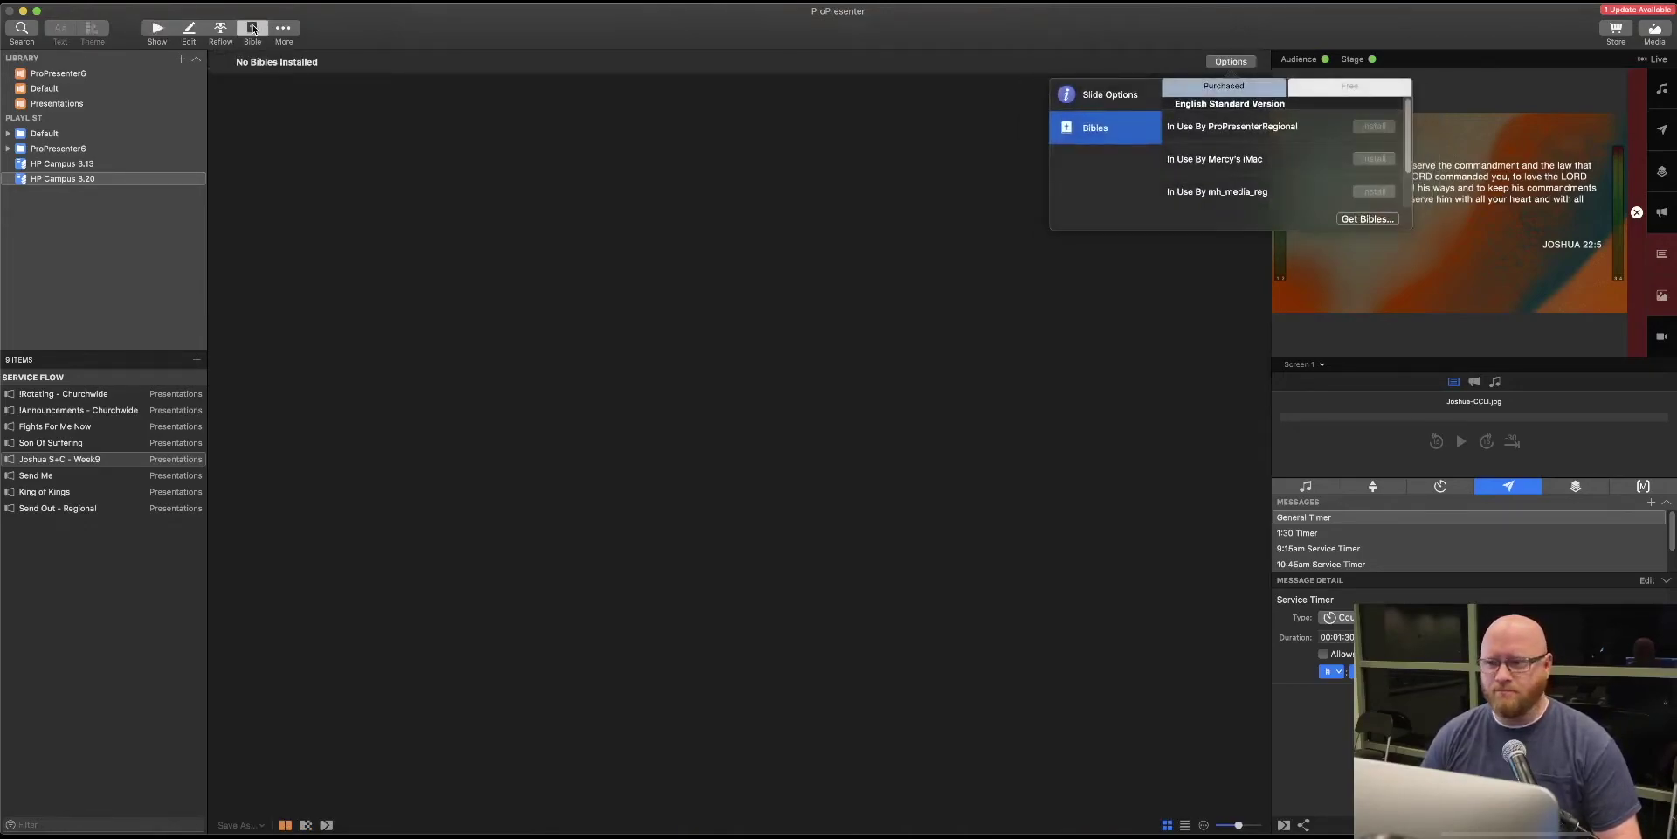
# Step: Set the Bible slide options to use the Example theme from Theme > Bible
pyautogui.click(1111, 96)
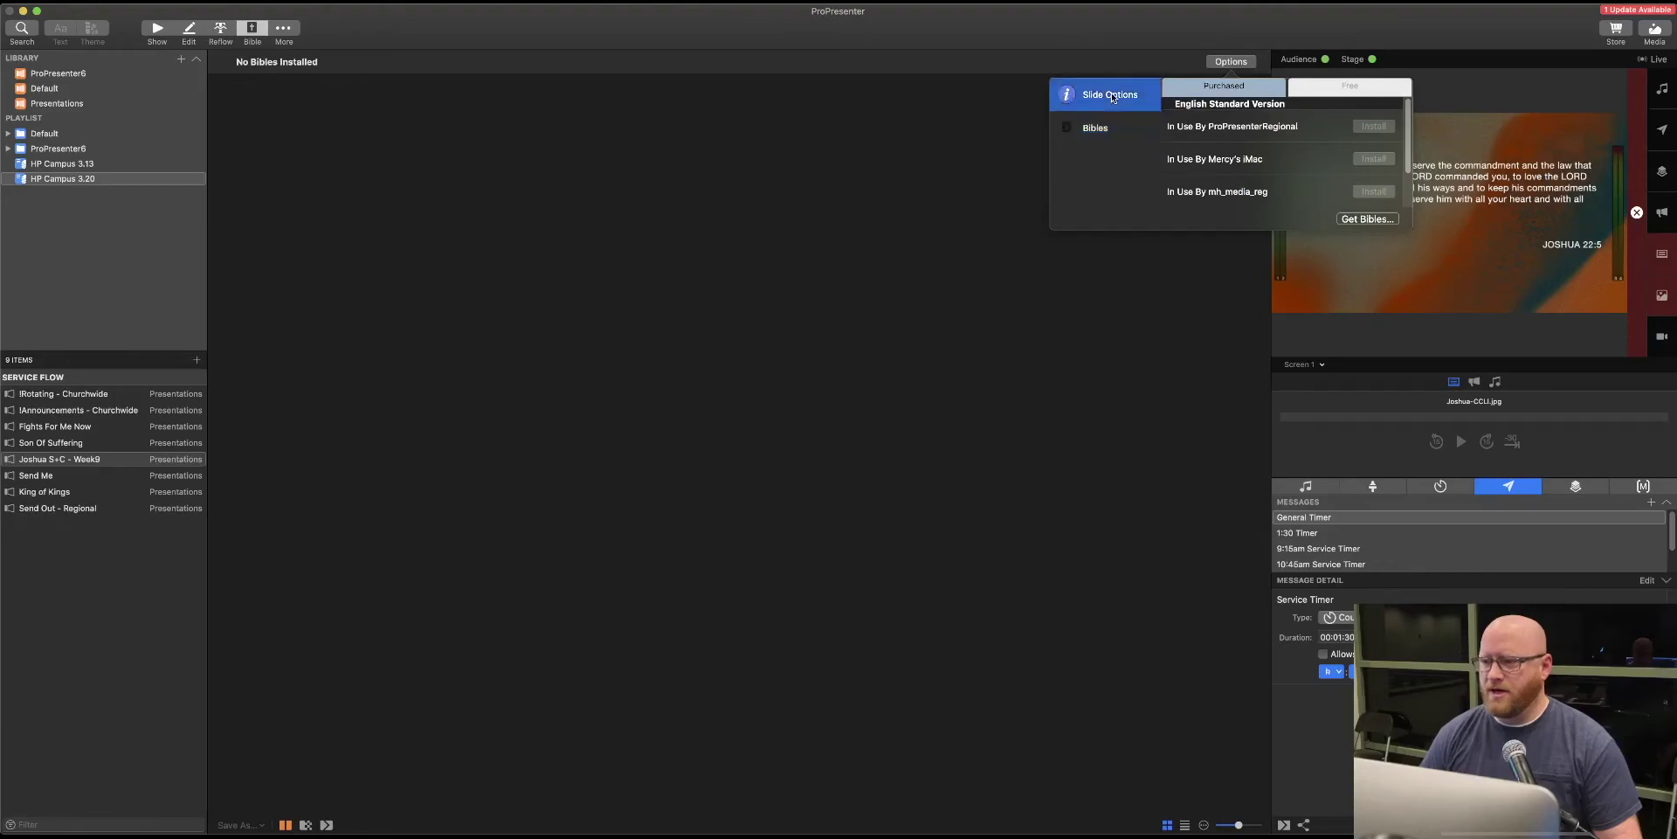
pyautogui.click(1313, 178)
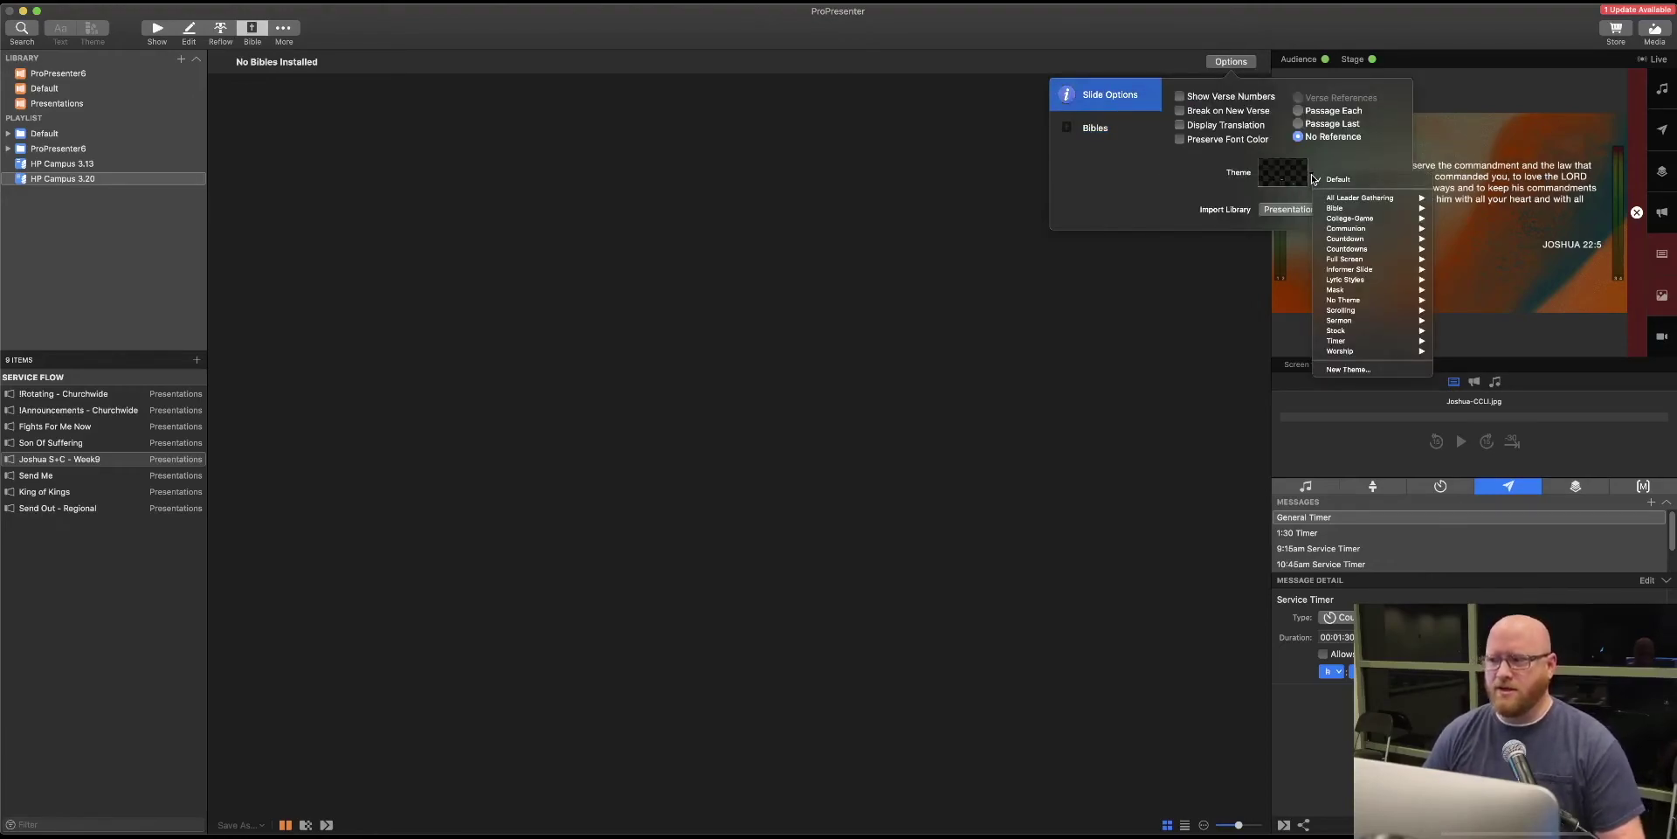
pyautogui.moveTo(1329, 210)
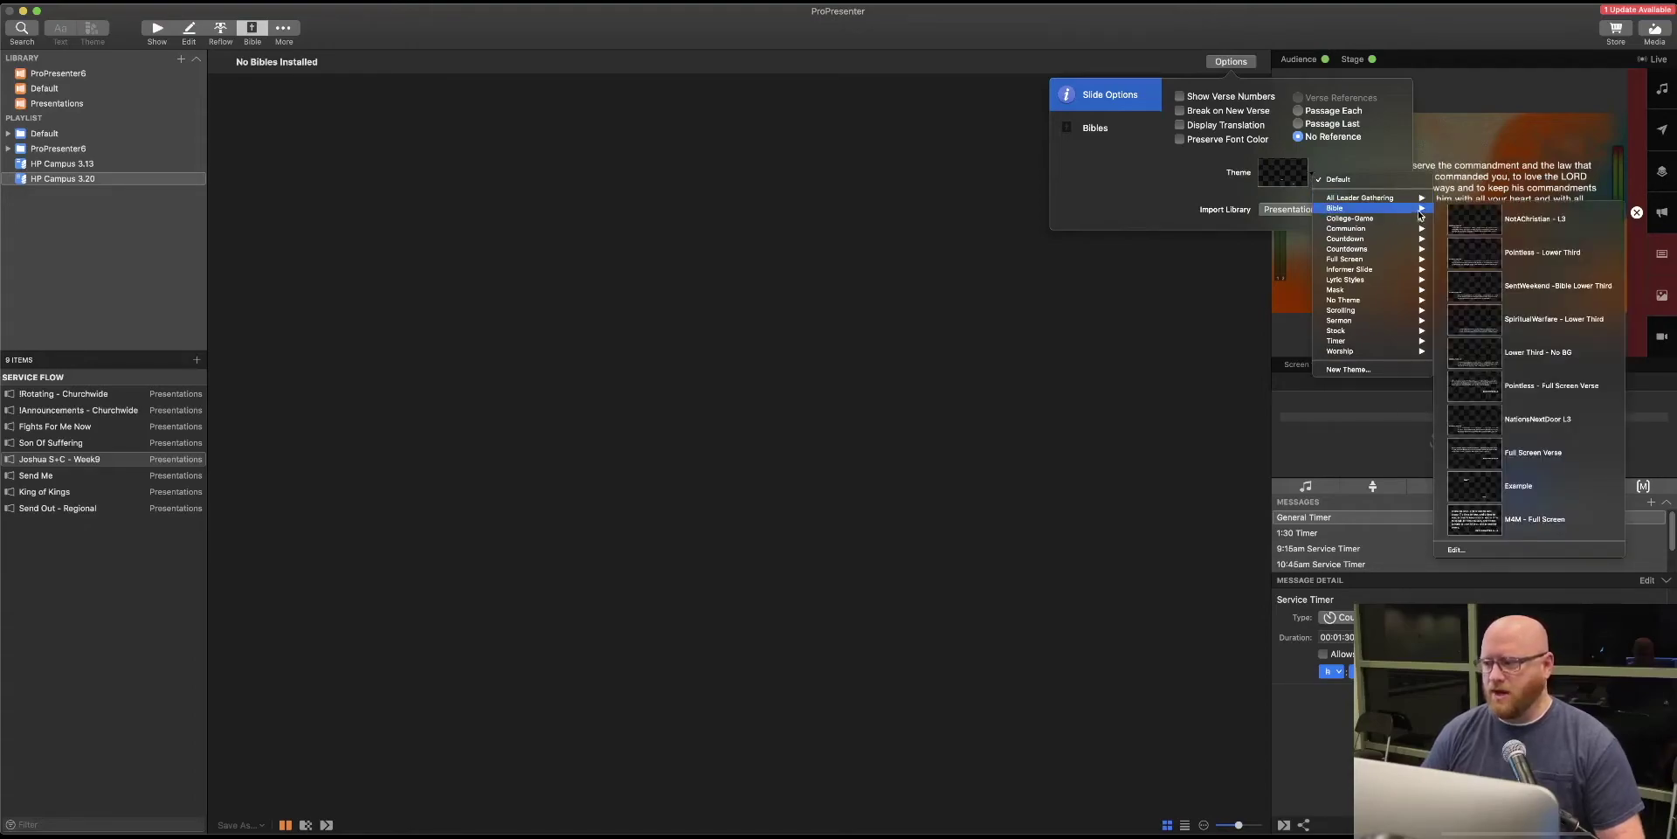
pyautogui.click(1508, 482)
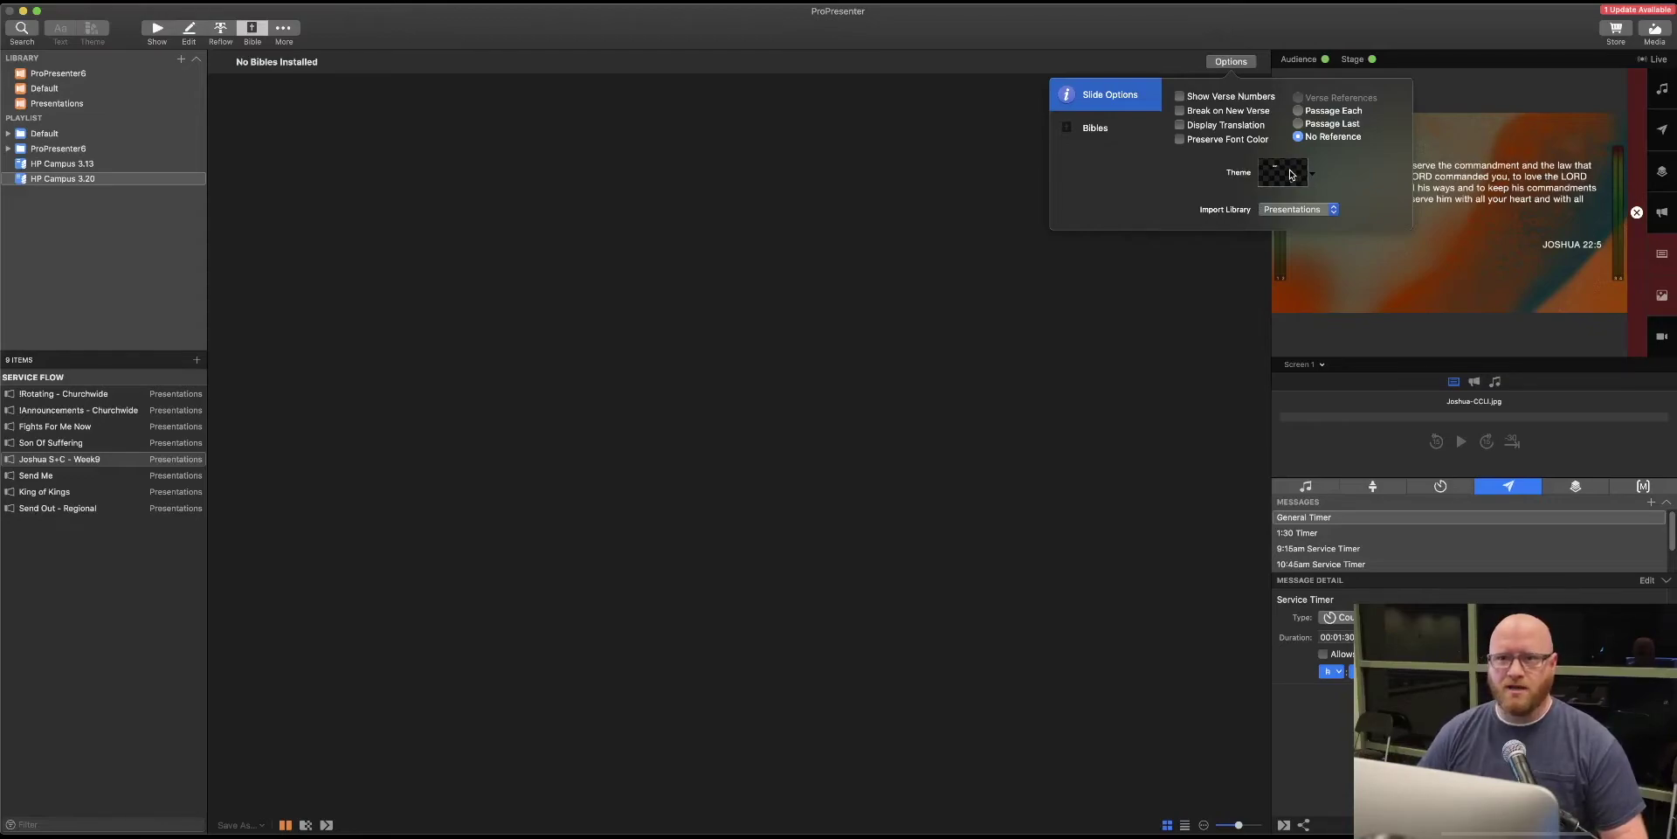
pyautogui.click(938, 136)
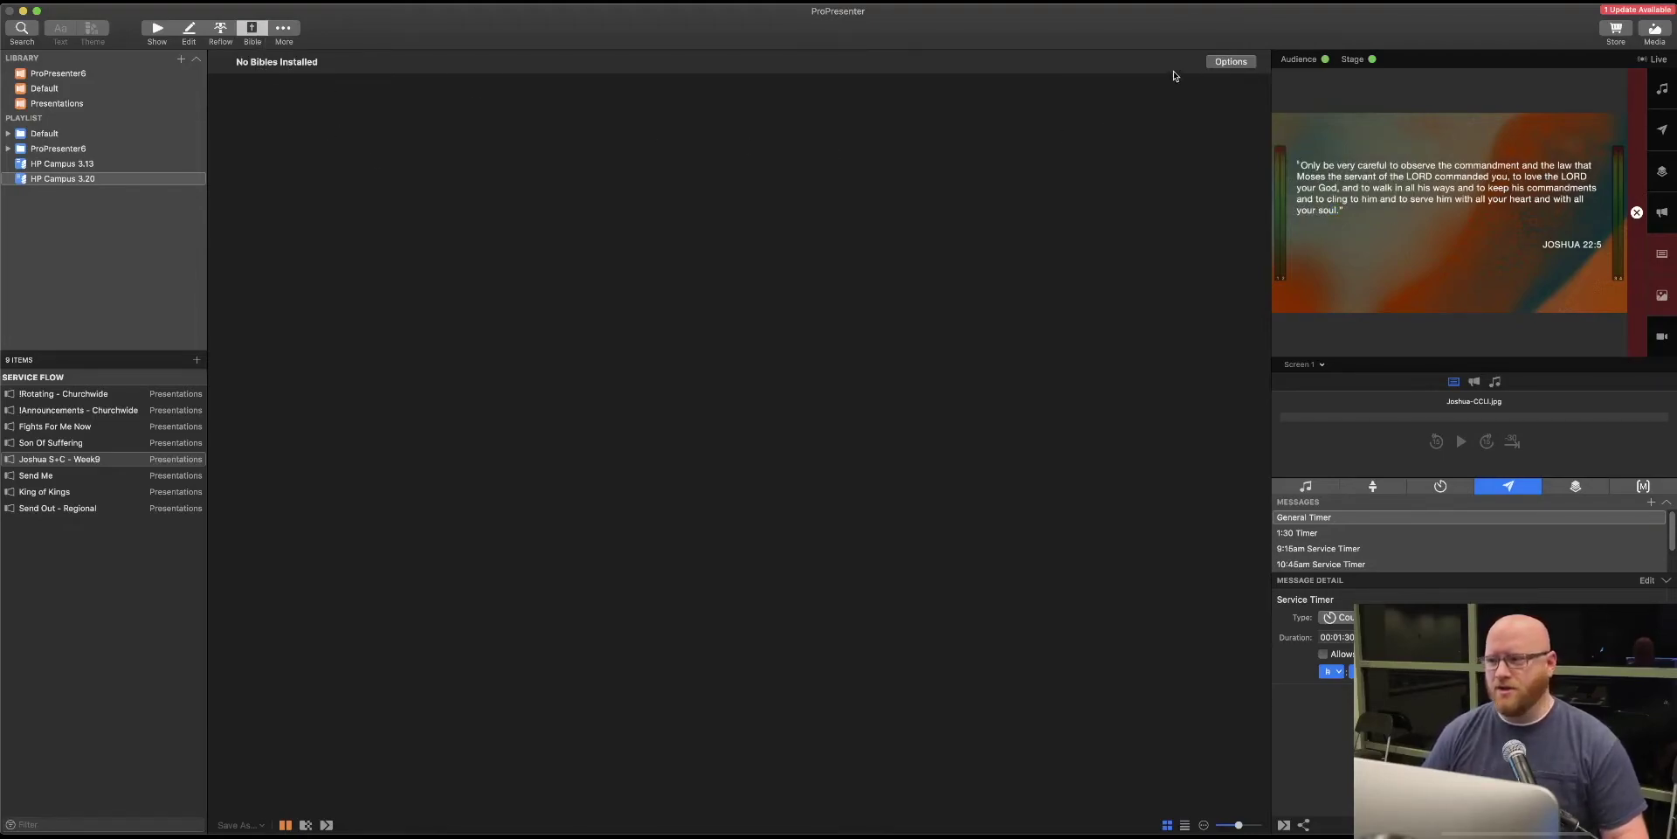
pyautogui.click(1214, 62)
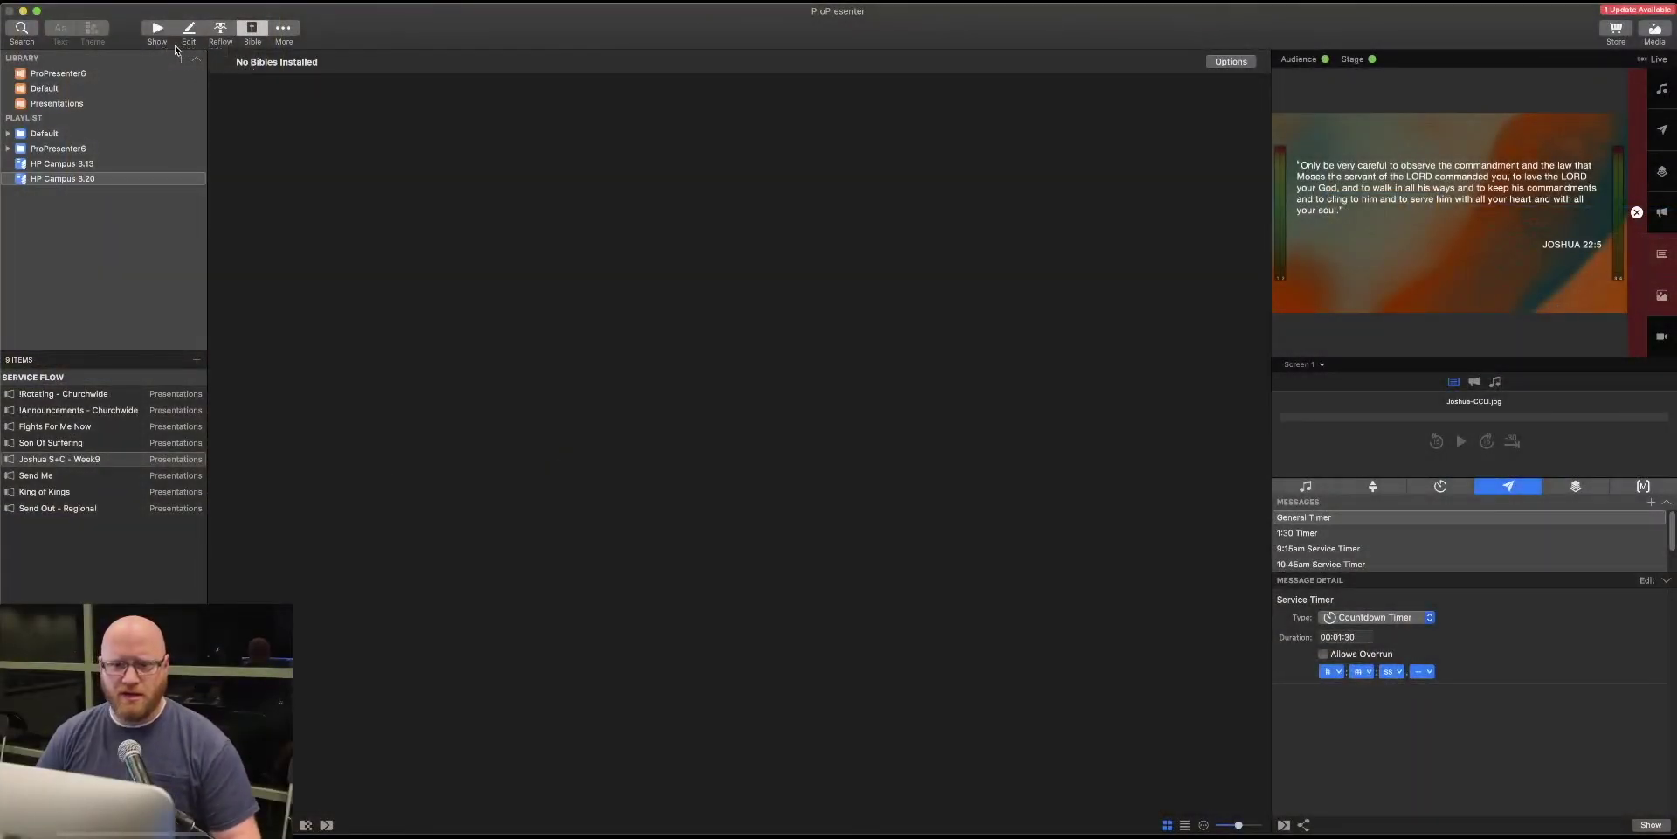
# Step: Return to the Joshua S+C - Week9 slides and select the 1:30 Timer message
pyautogui.click(159, 31)
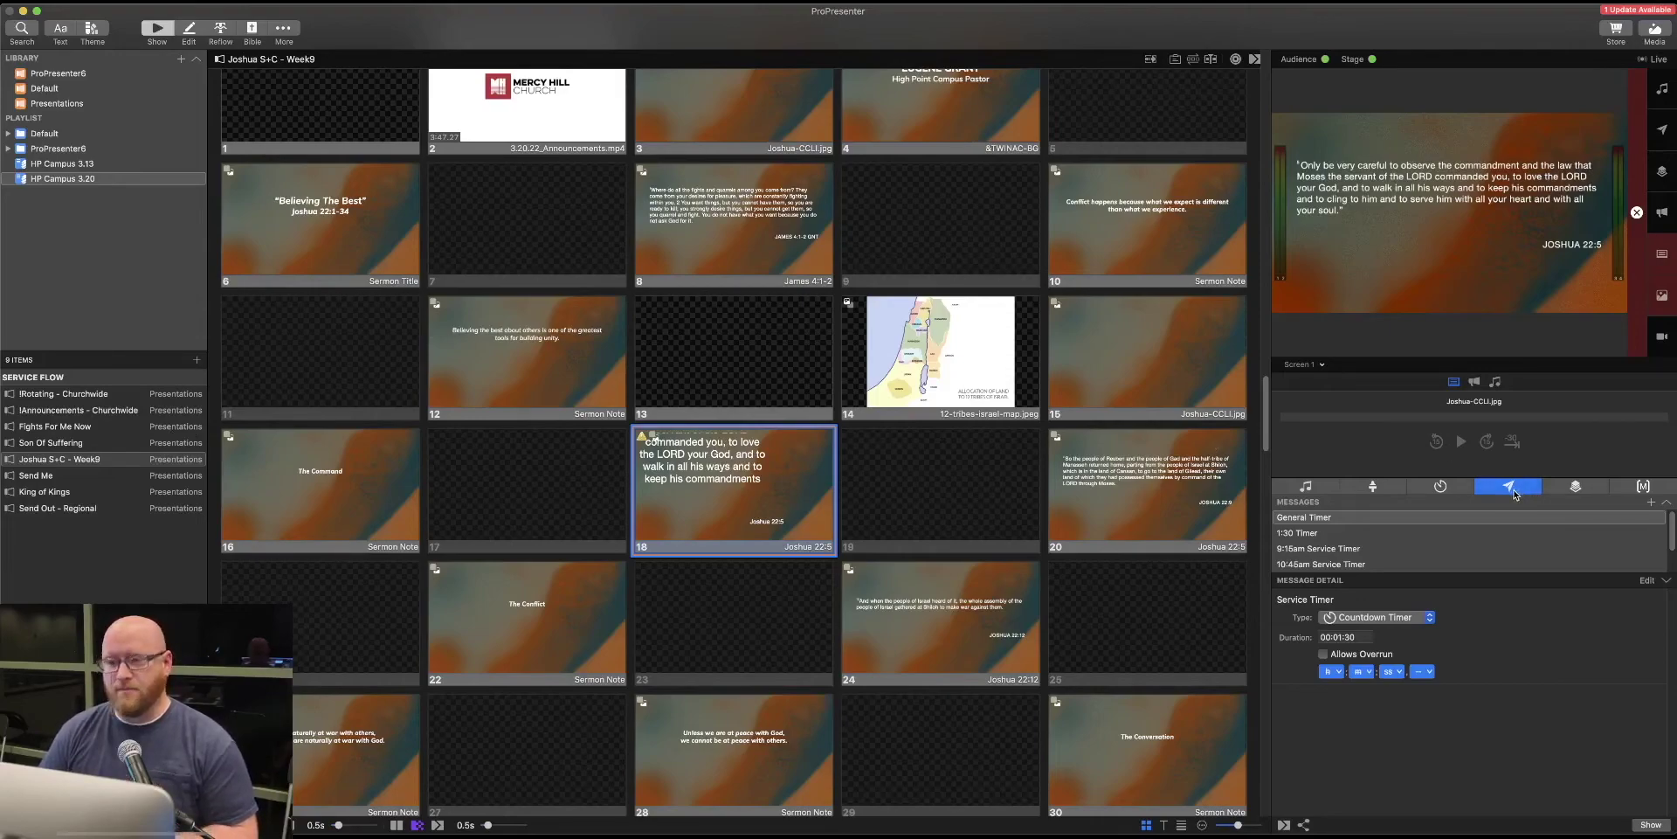
pyautogui.click(1309, 535)
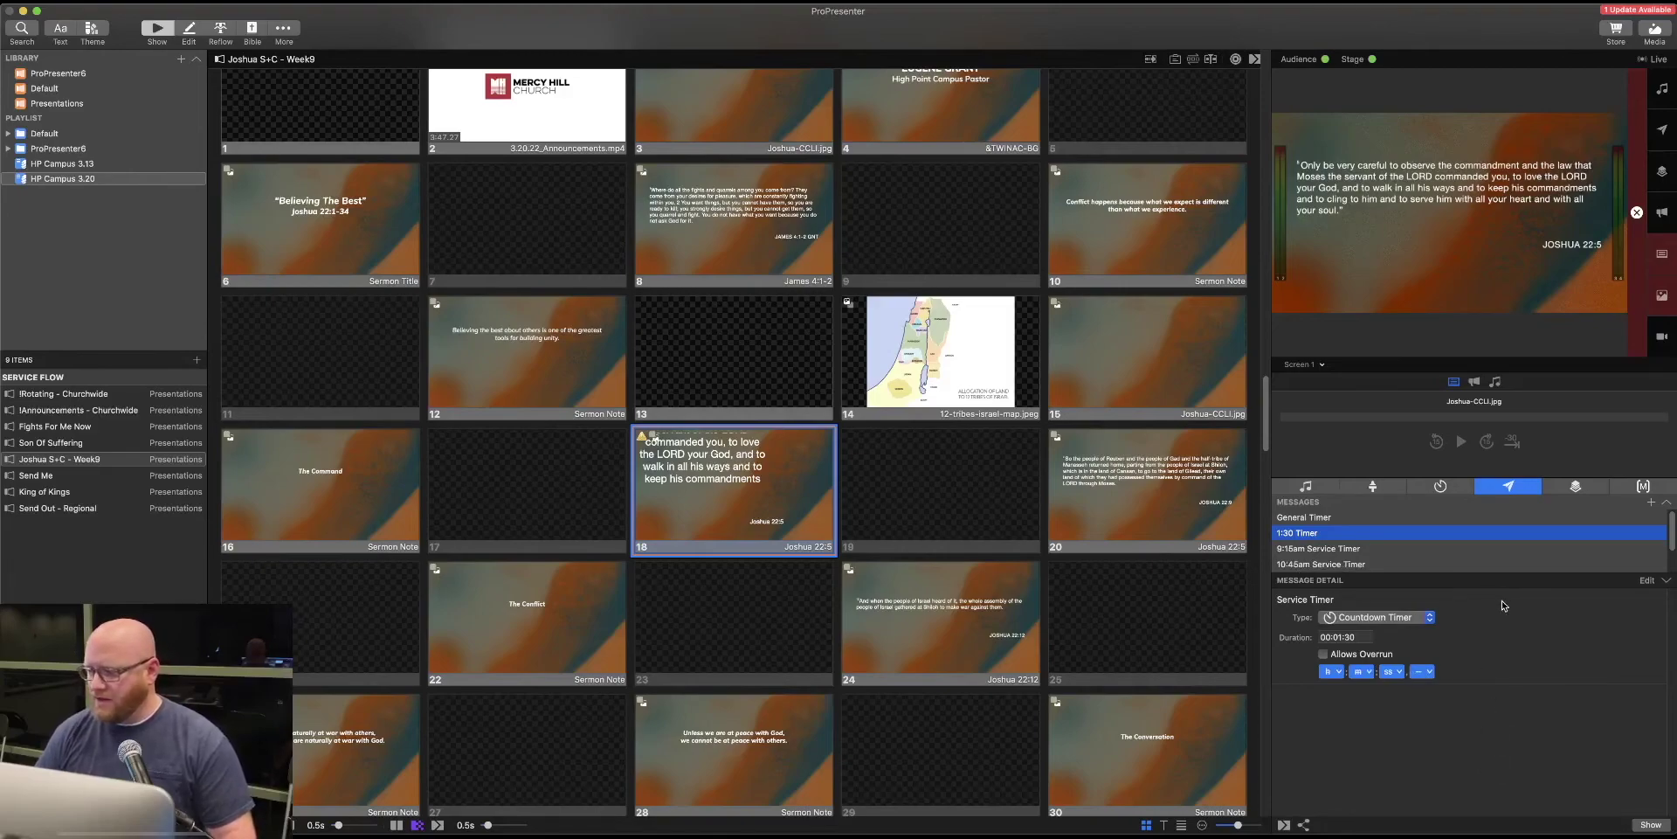
# Step: Apply the Timer template to the 1:30 Timer message
pyautogui.click(1646, 581)
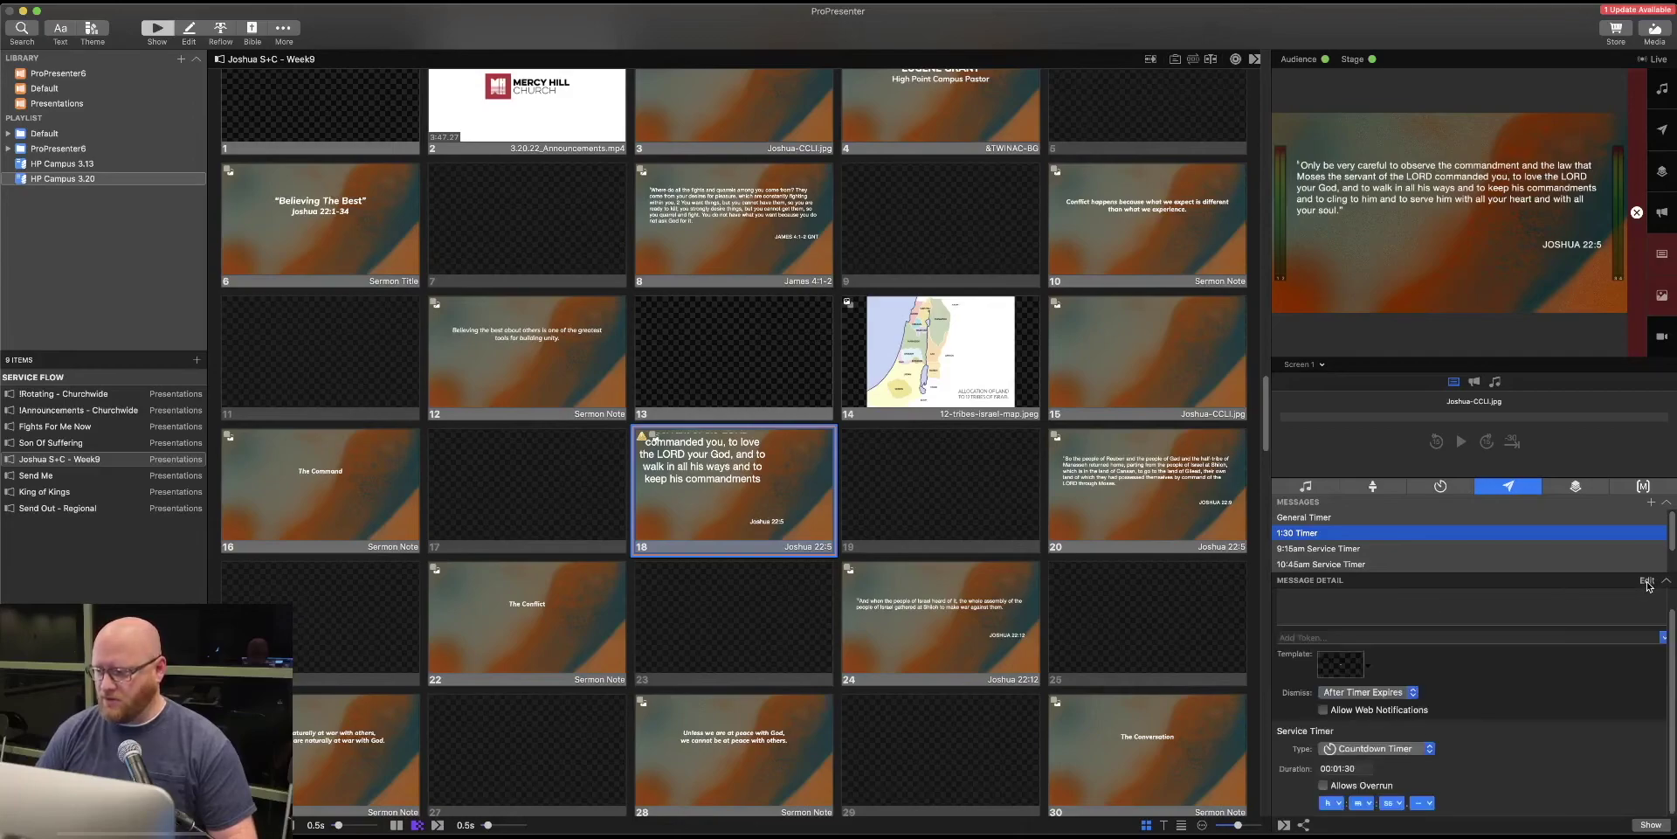
pyautogui.click(1360, 669)
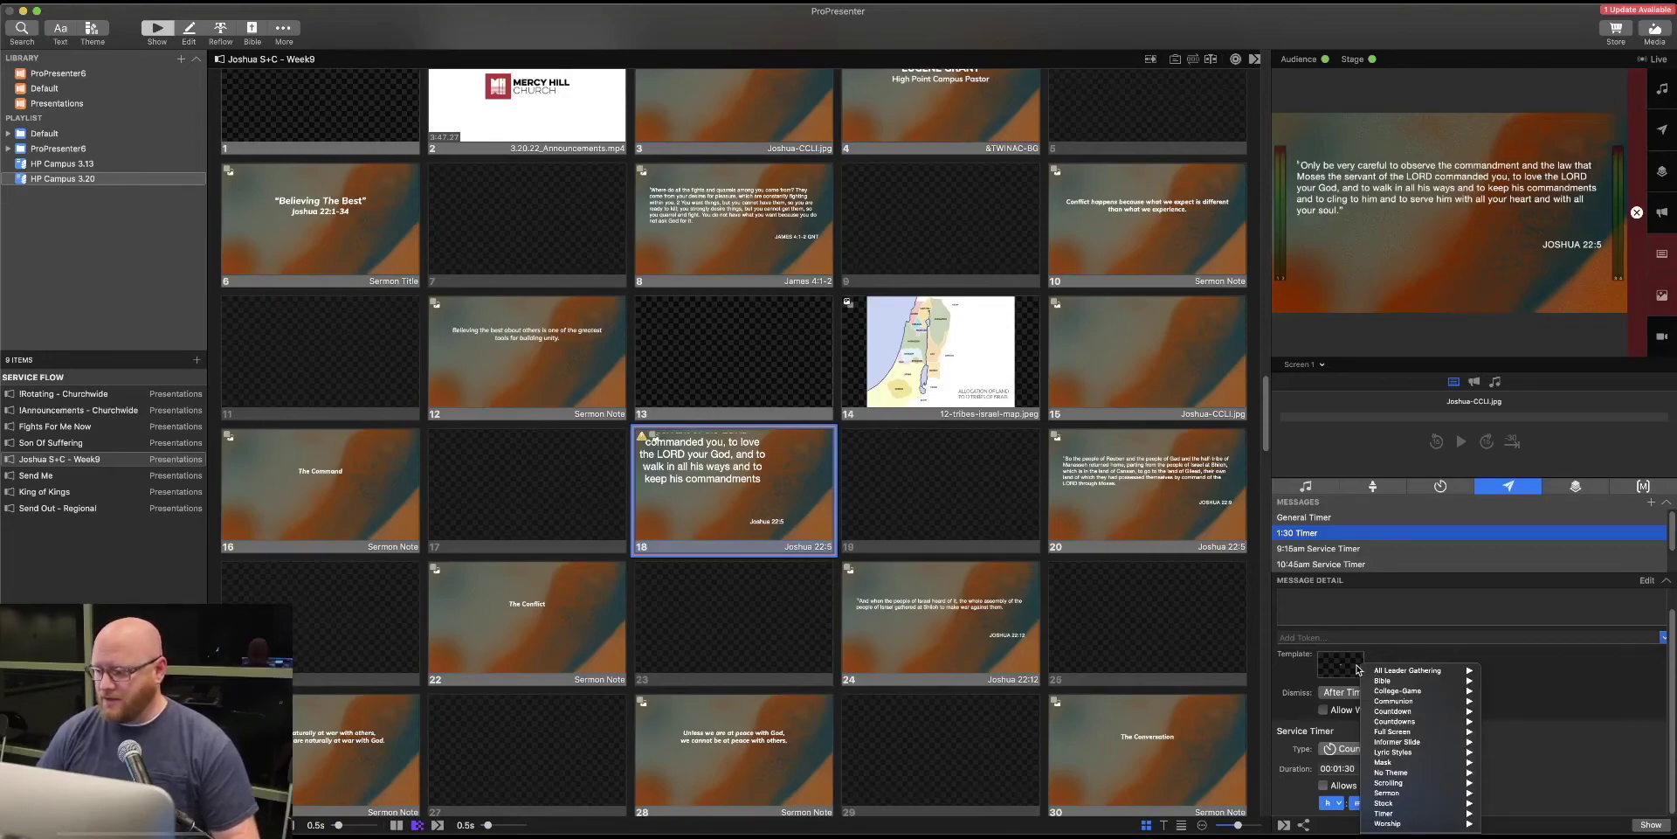
pyautogui.moveTo(1400, 814)
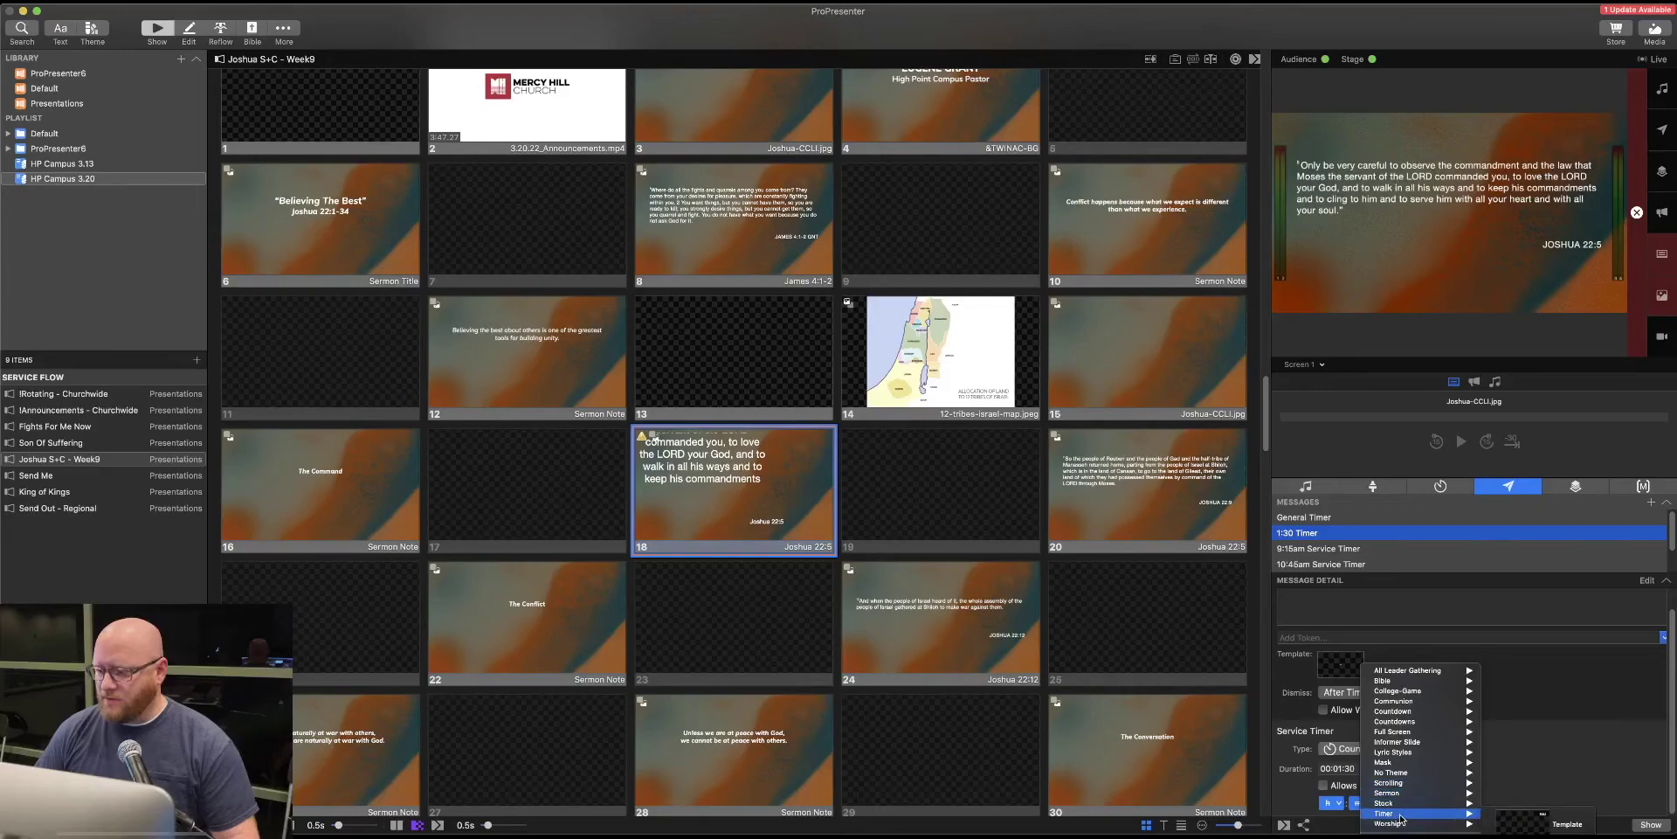
pyautogui.click(1541, 826)
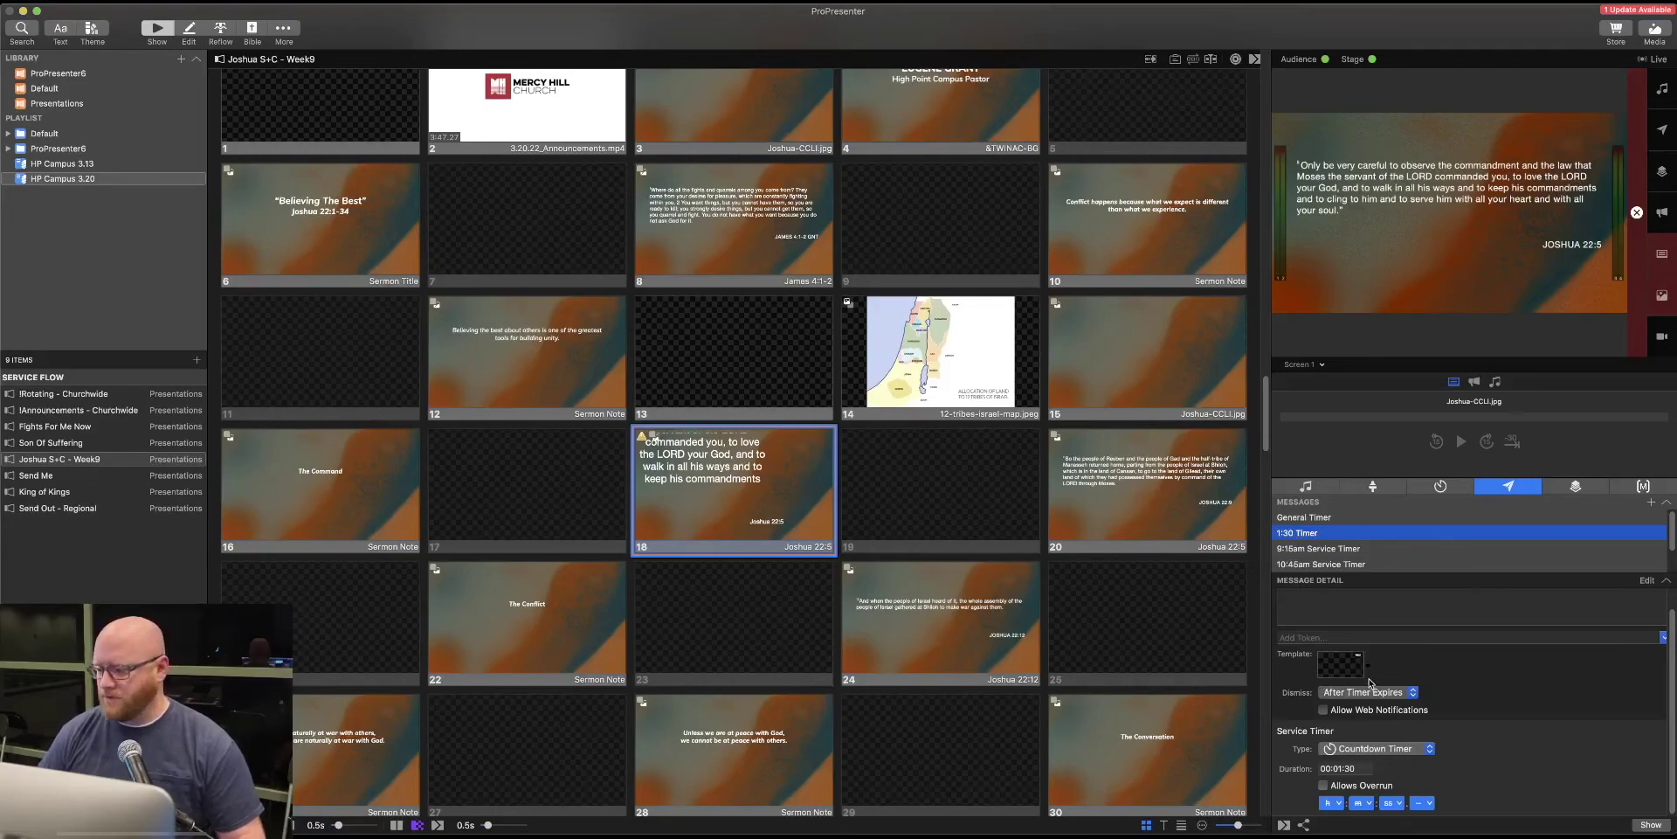
# Step: Show the 1:30 countdown on the audience output, then hide it and clear the slide
pyautogui.click(1644, 823)
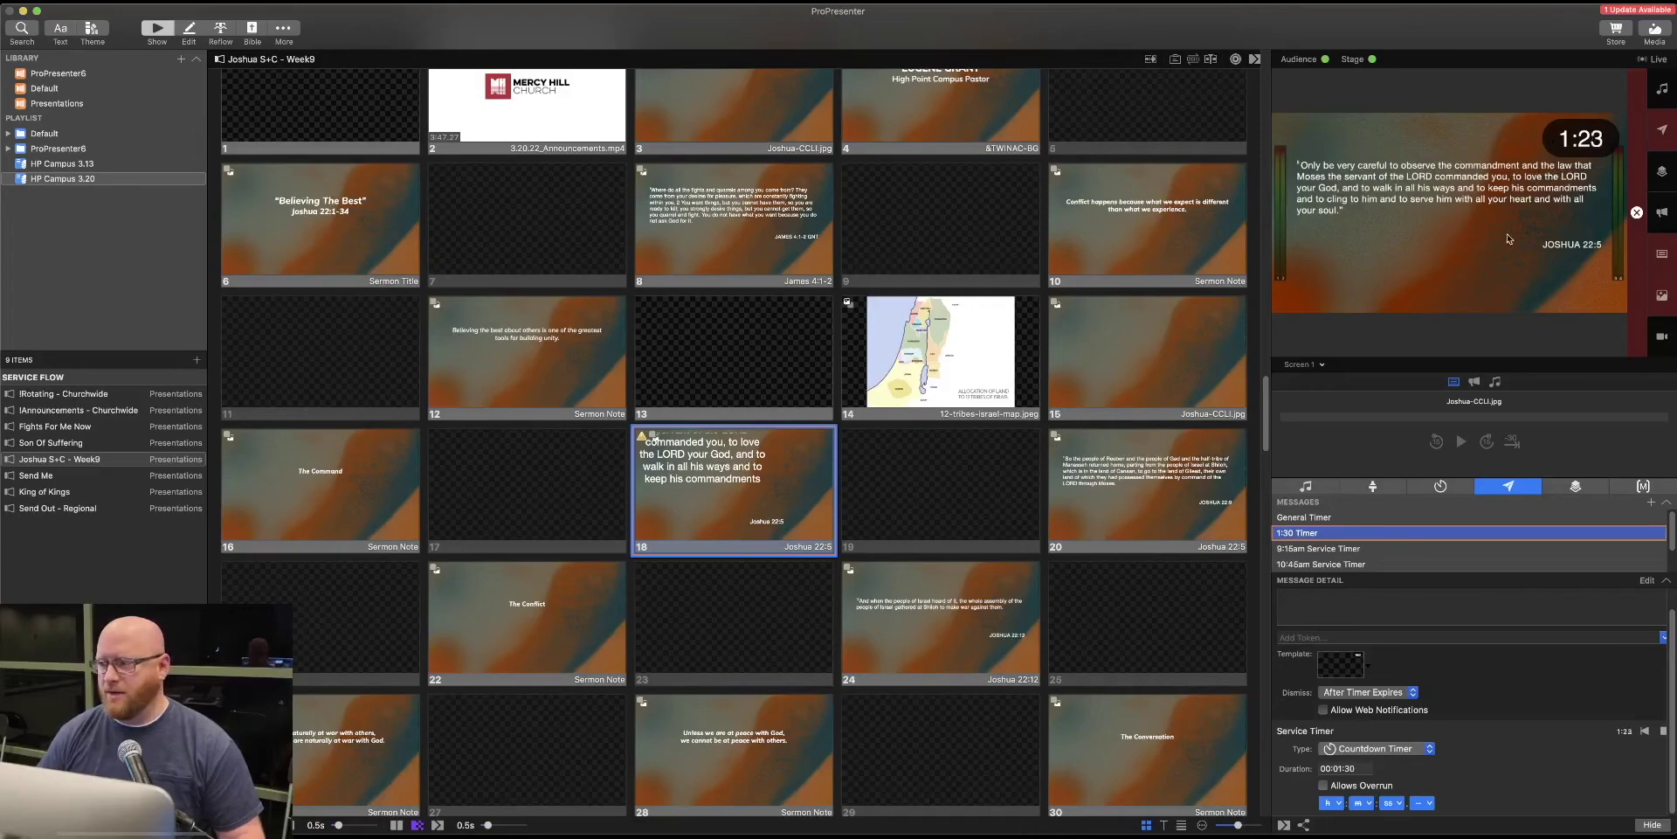
pyautogui.click(1637, 211)
pyautogui.click(1636, 210)
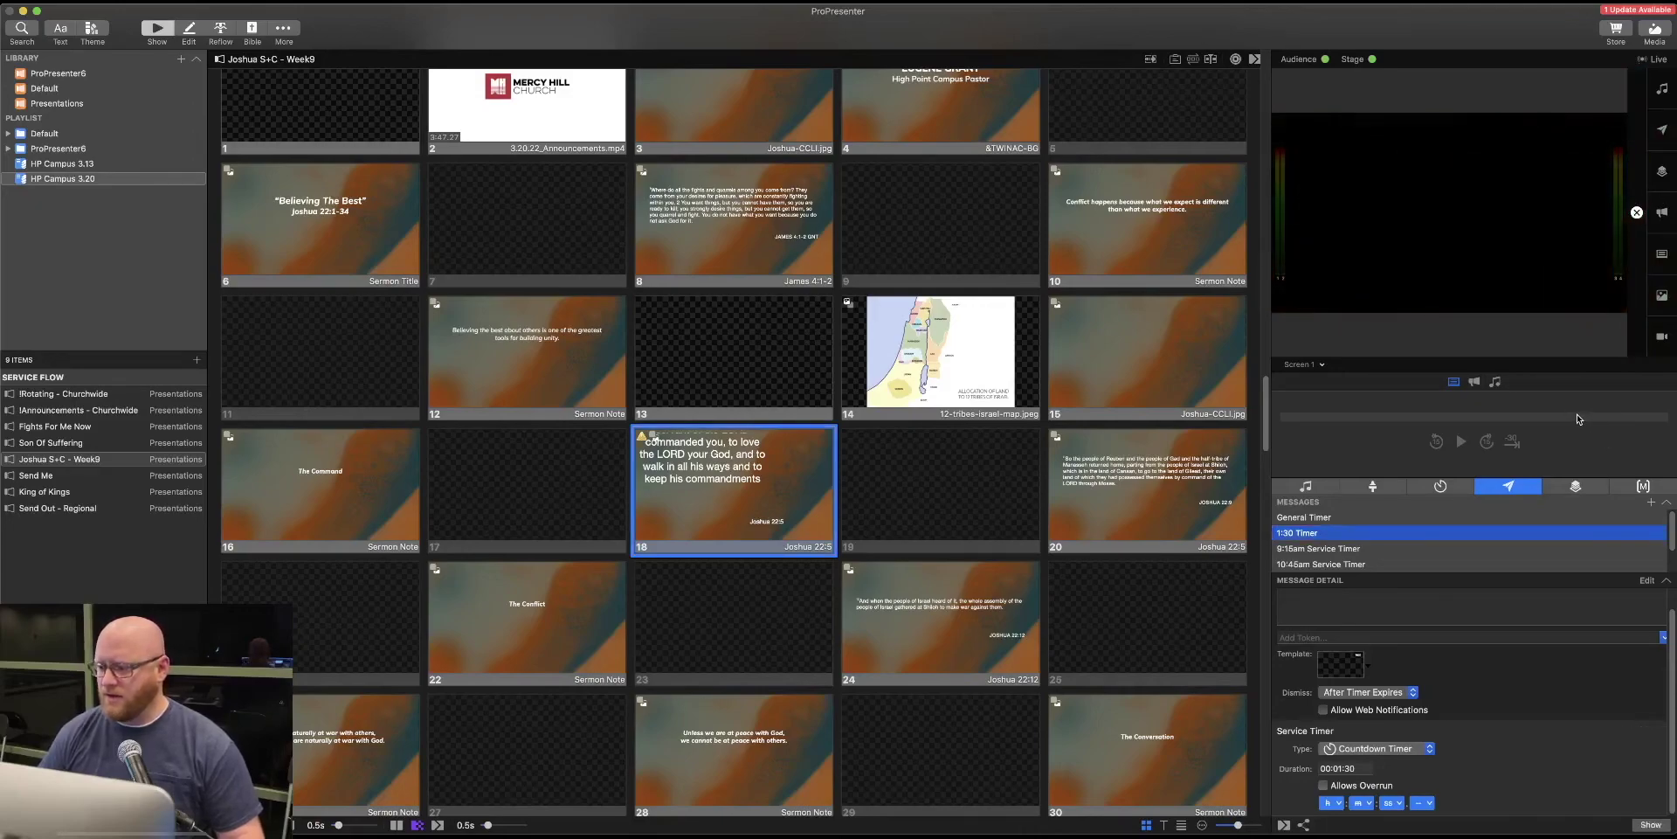
# Step: Open the Timer theme from the template list for editing
pyautogui.click(1360, 671)
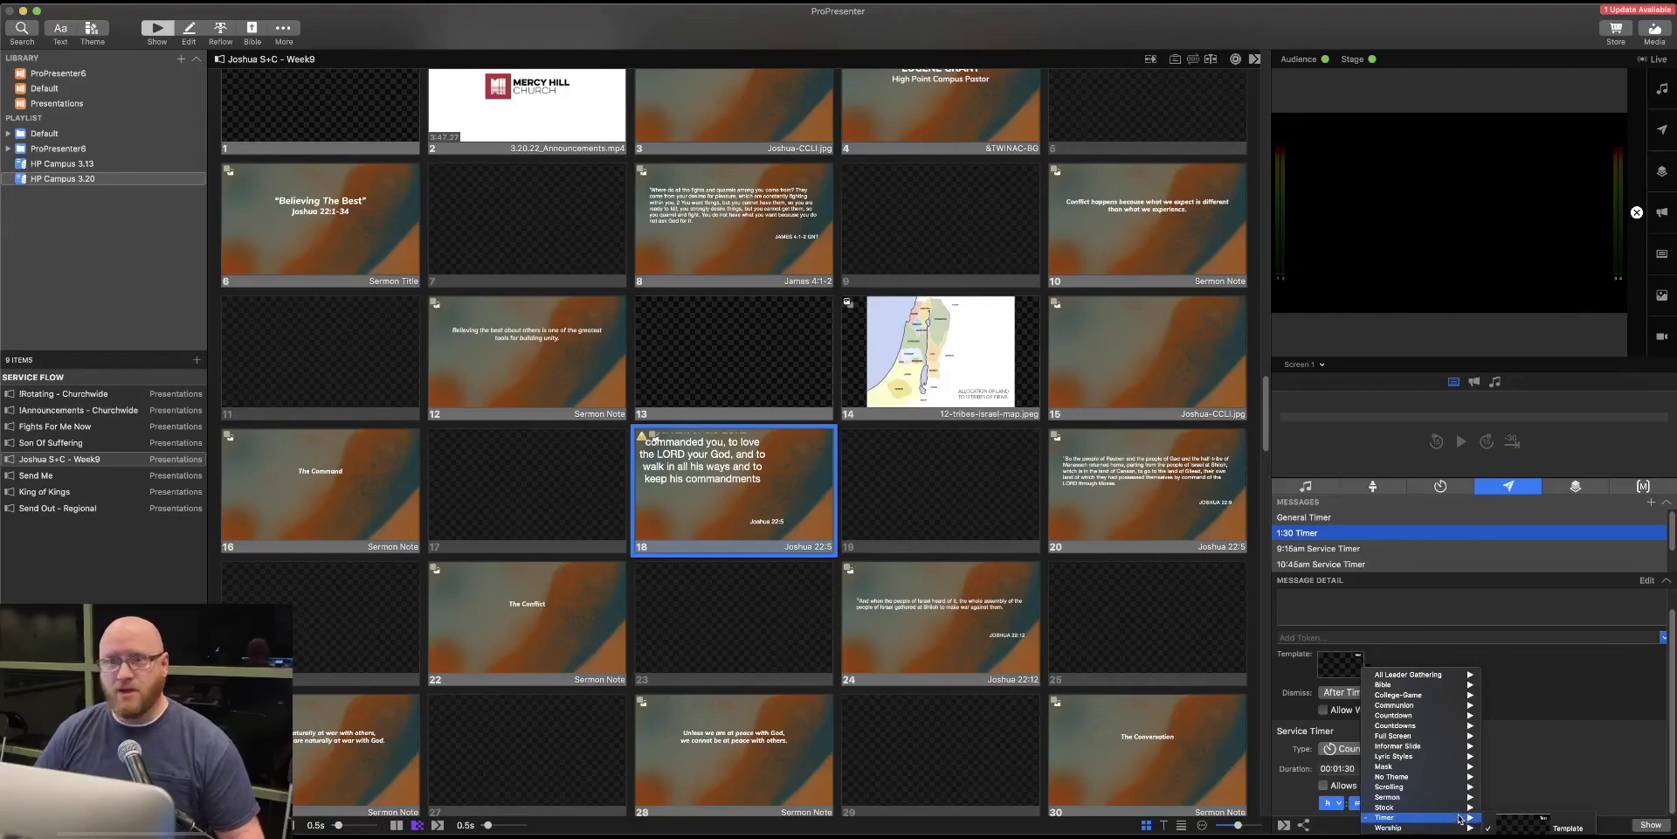
pyautogui.click(1521, 823)
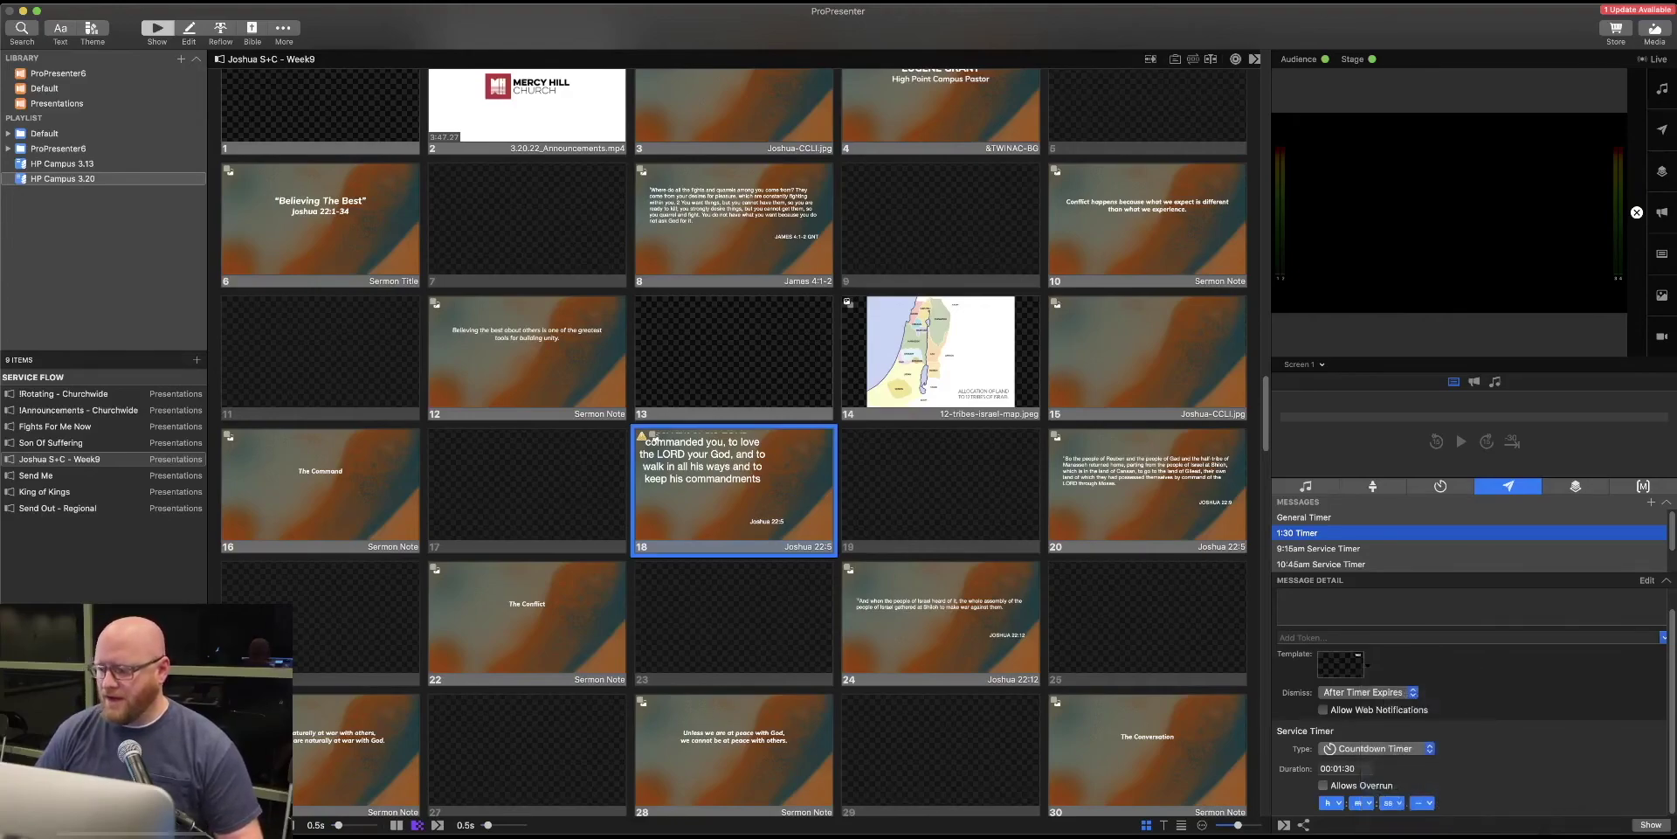
pyautogui.doubleClick(1340, 664)
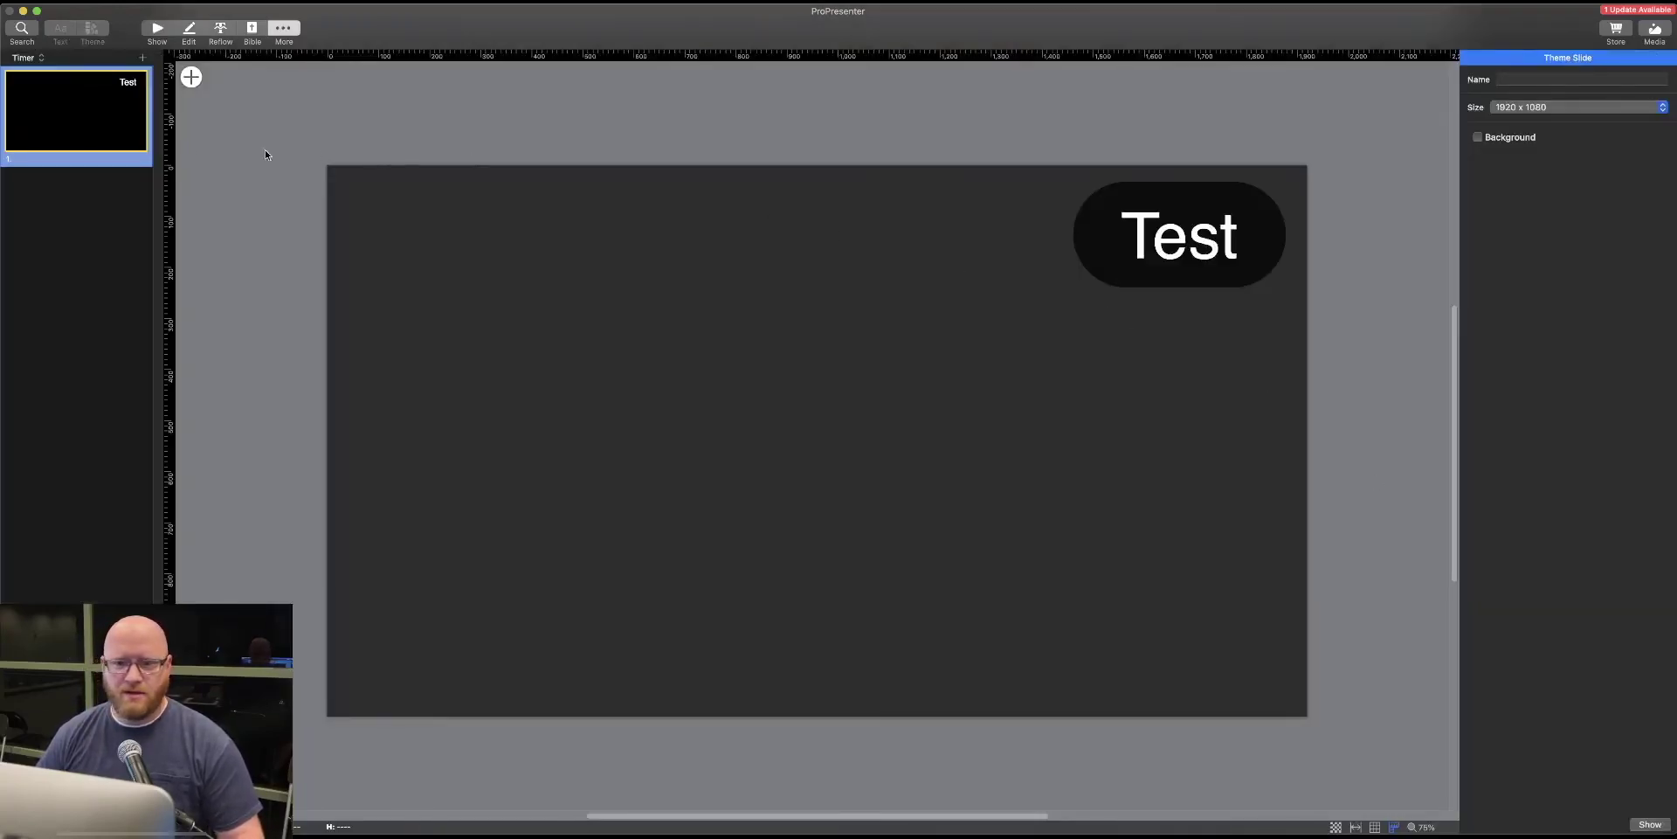
# Step: Duplicate the Timer theme slide and name the copy Example
pyautogui.rightClick(84, 123)
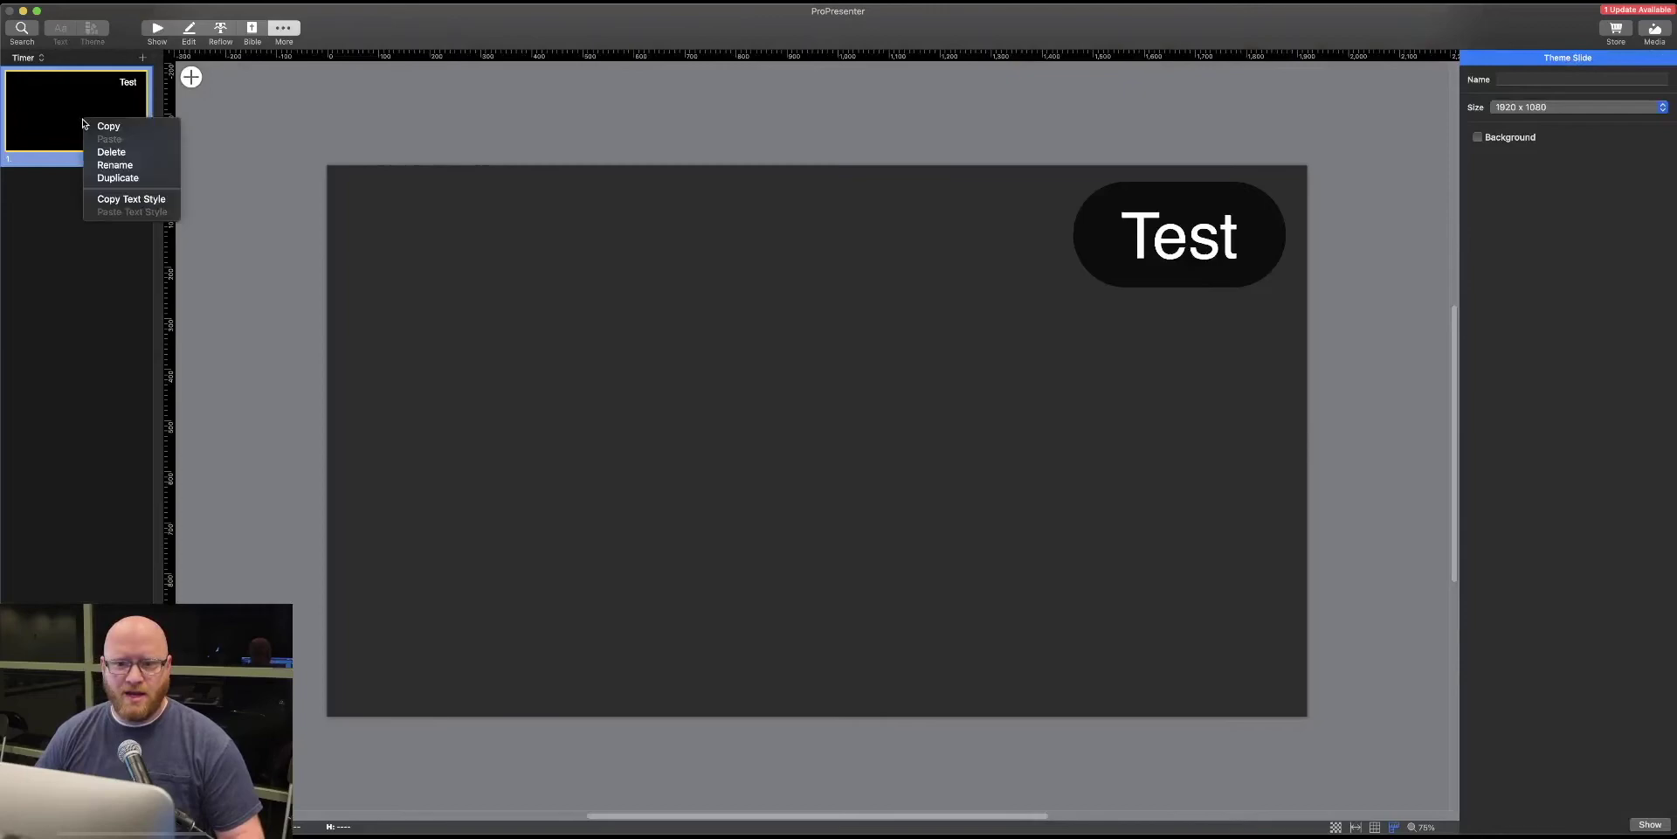
pyautogui.click(105, 179)
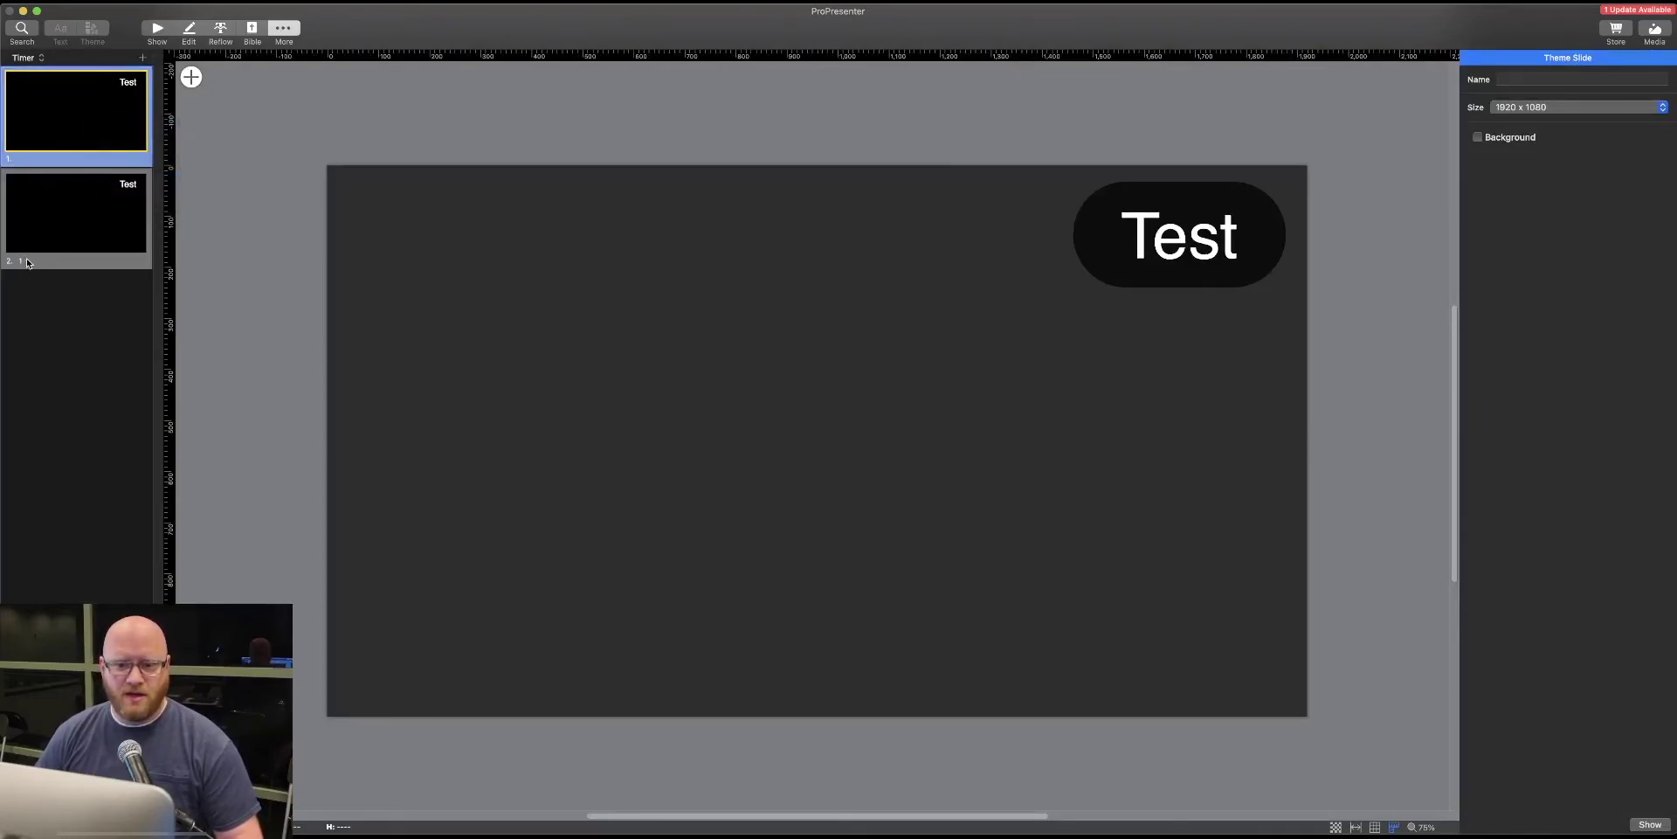
pyautogui.click(26, 262)
pyautogui.doubleClick(24, 261)
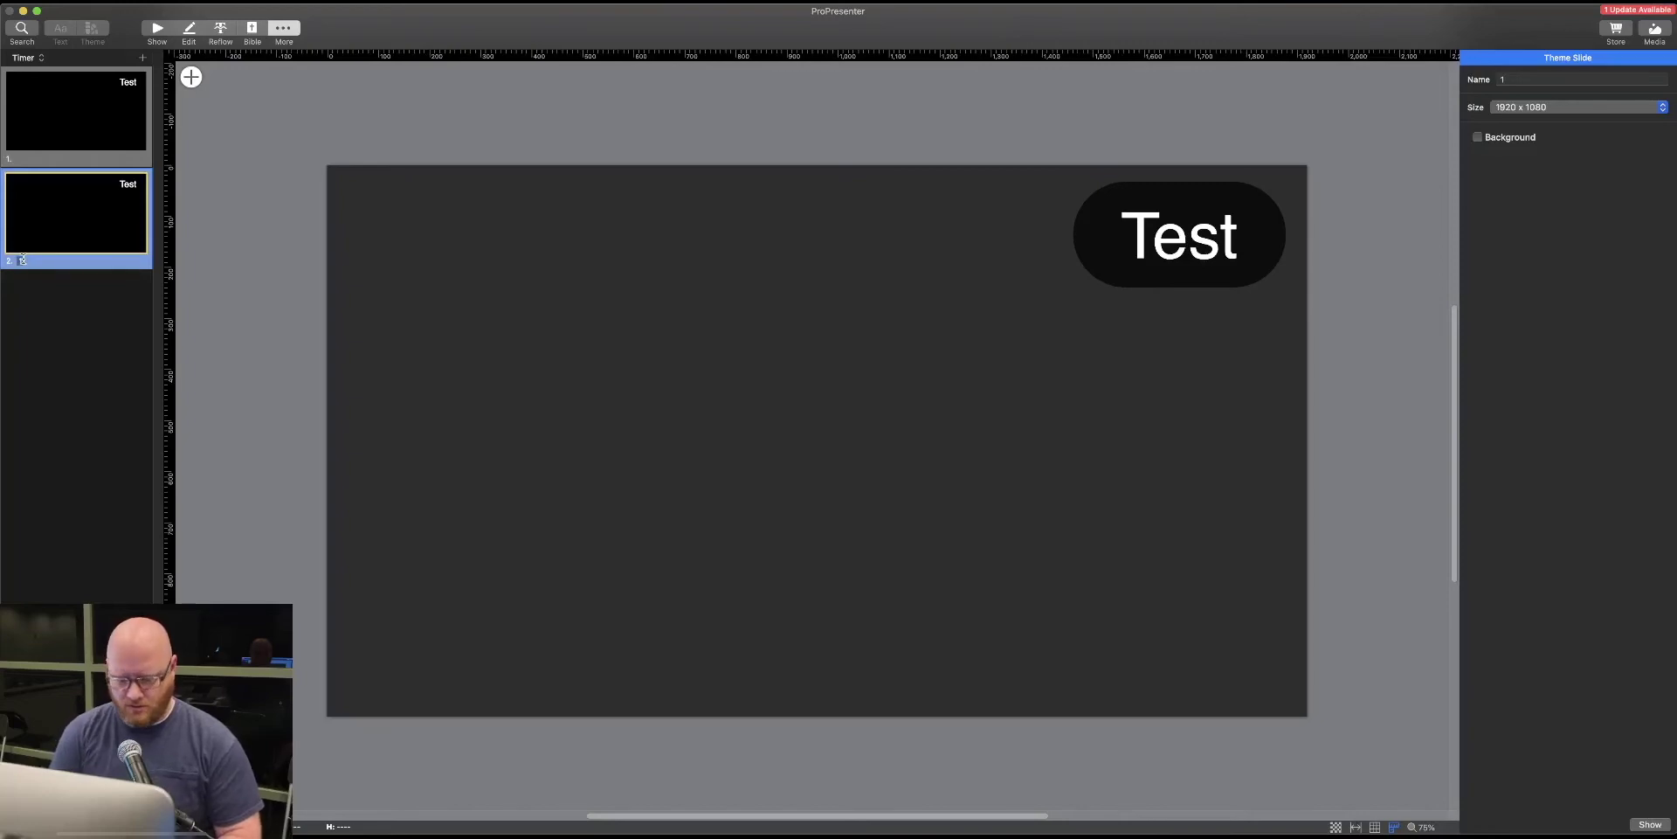
pyautogui.press('Return')
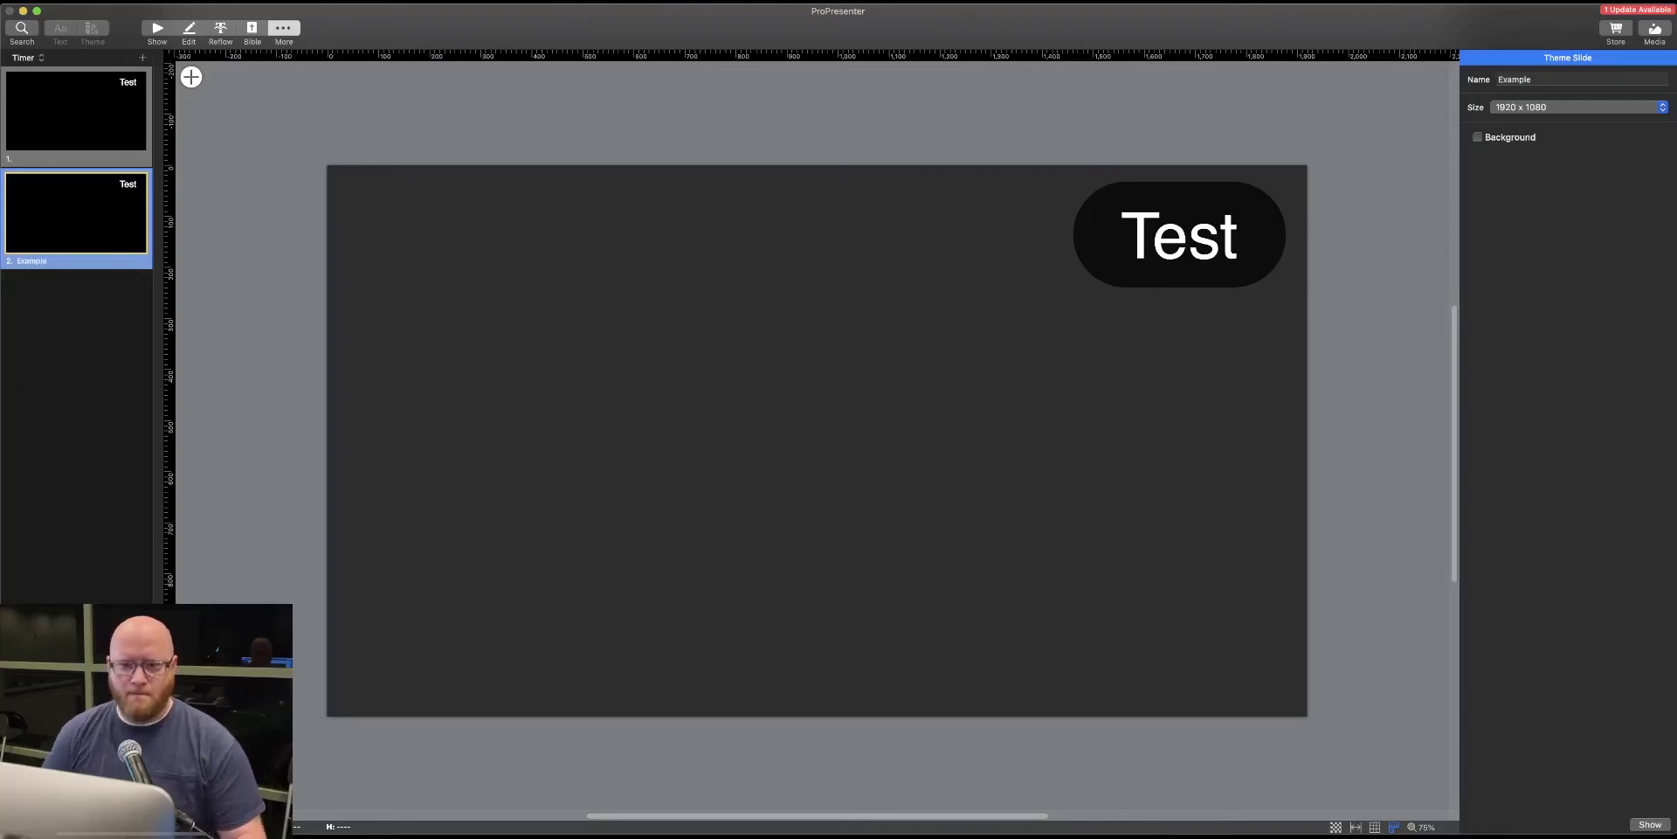
# Step: Set the Test pill shape's fill colour to white
pyautogui.click(1102, 238)
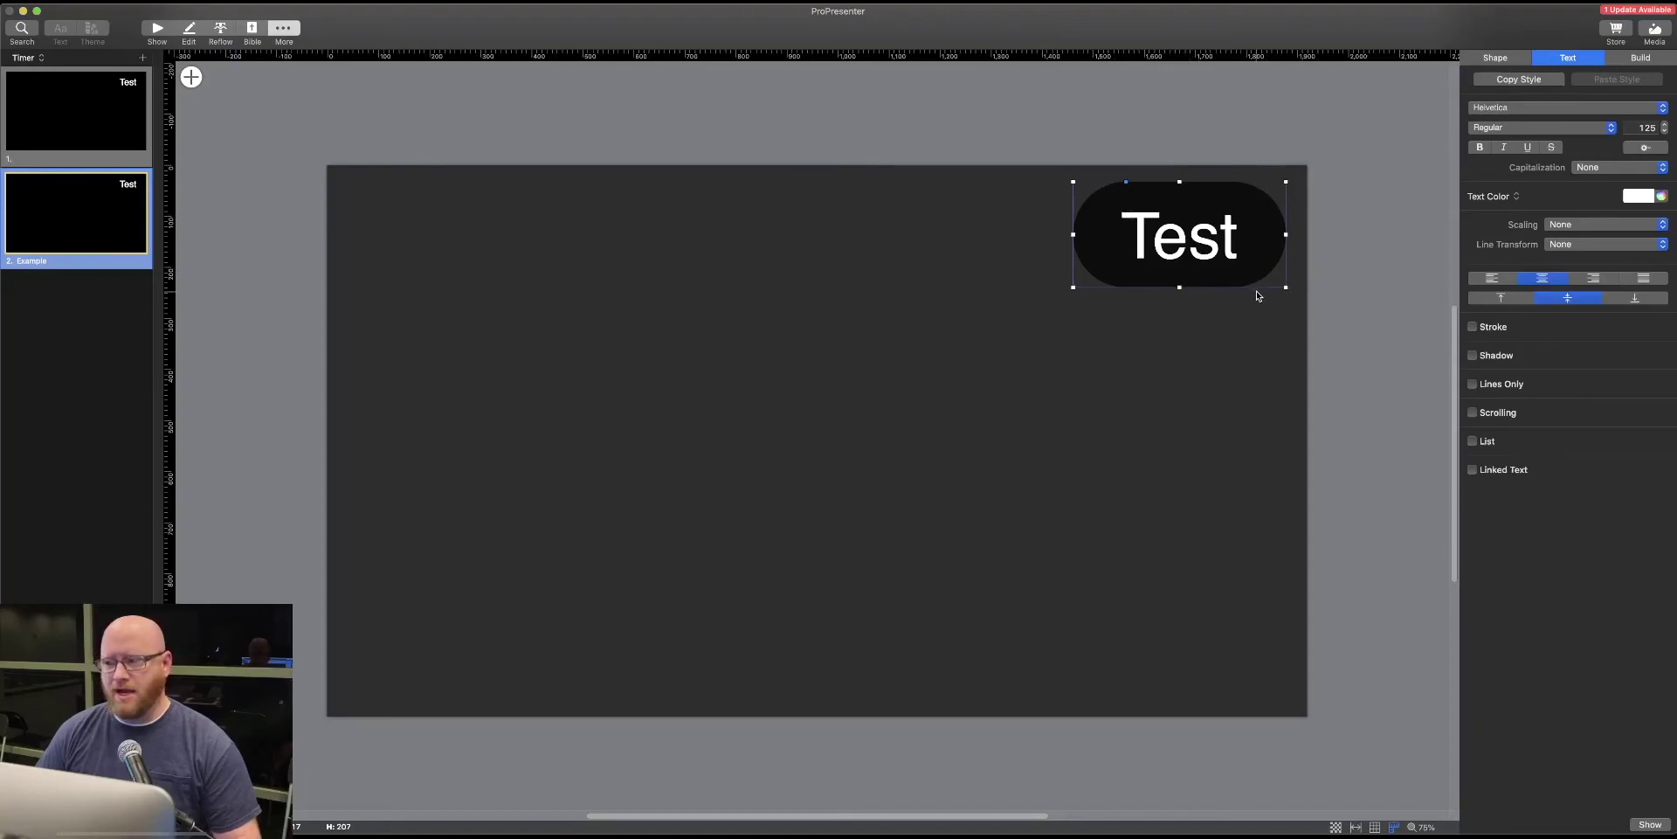
pyautogui.click(1485, 58)
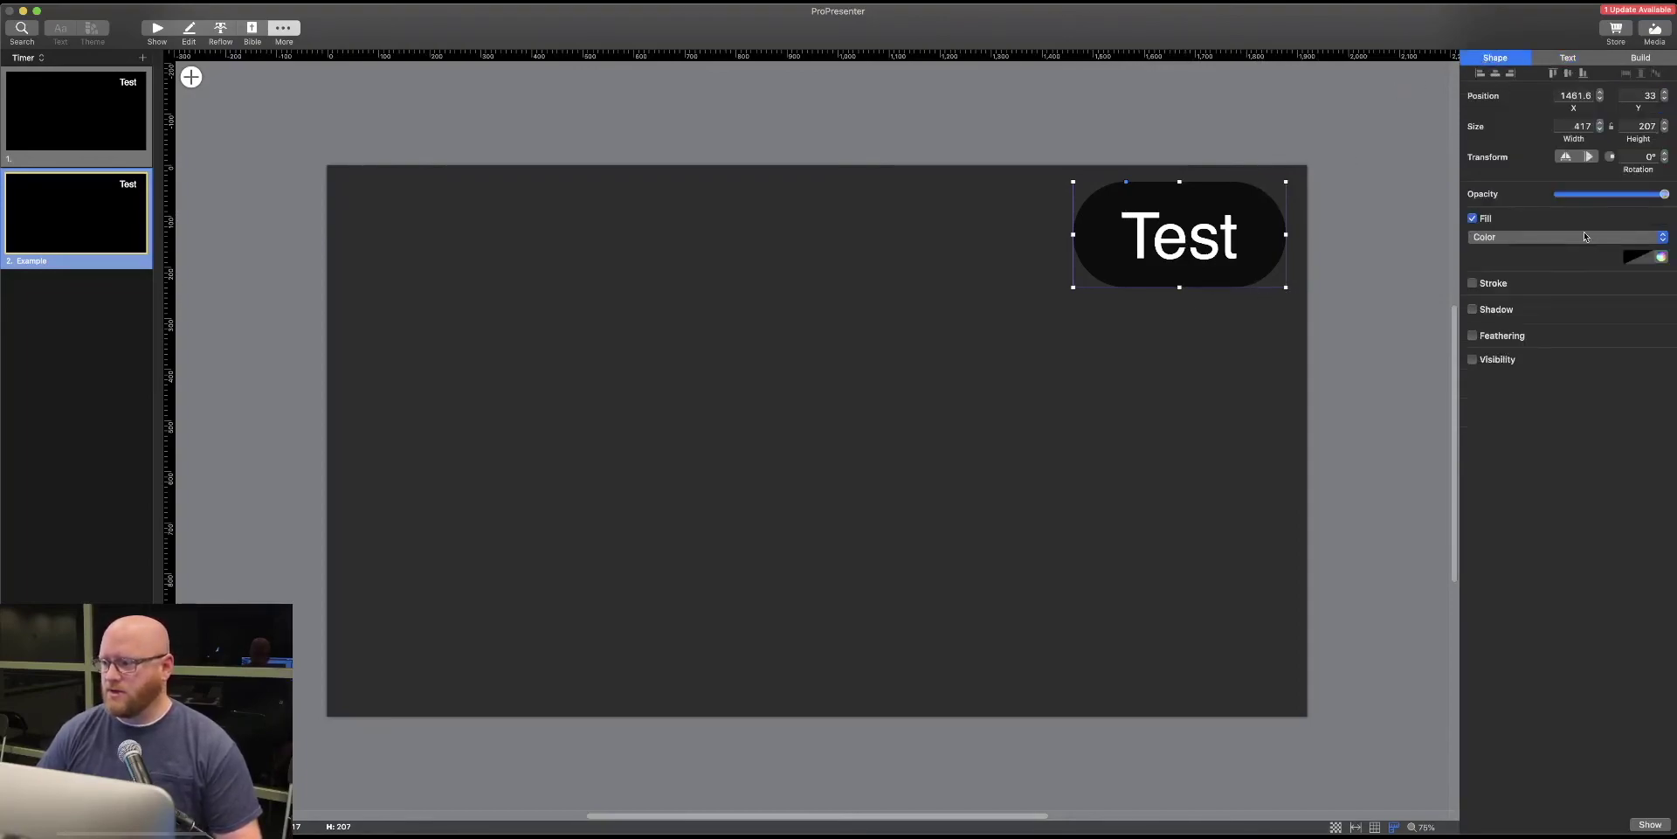
pyautogui.click(1644, 256)
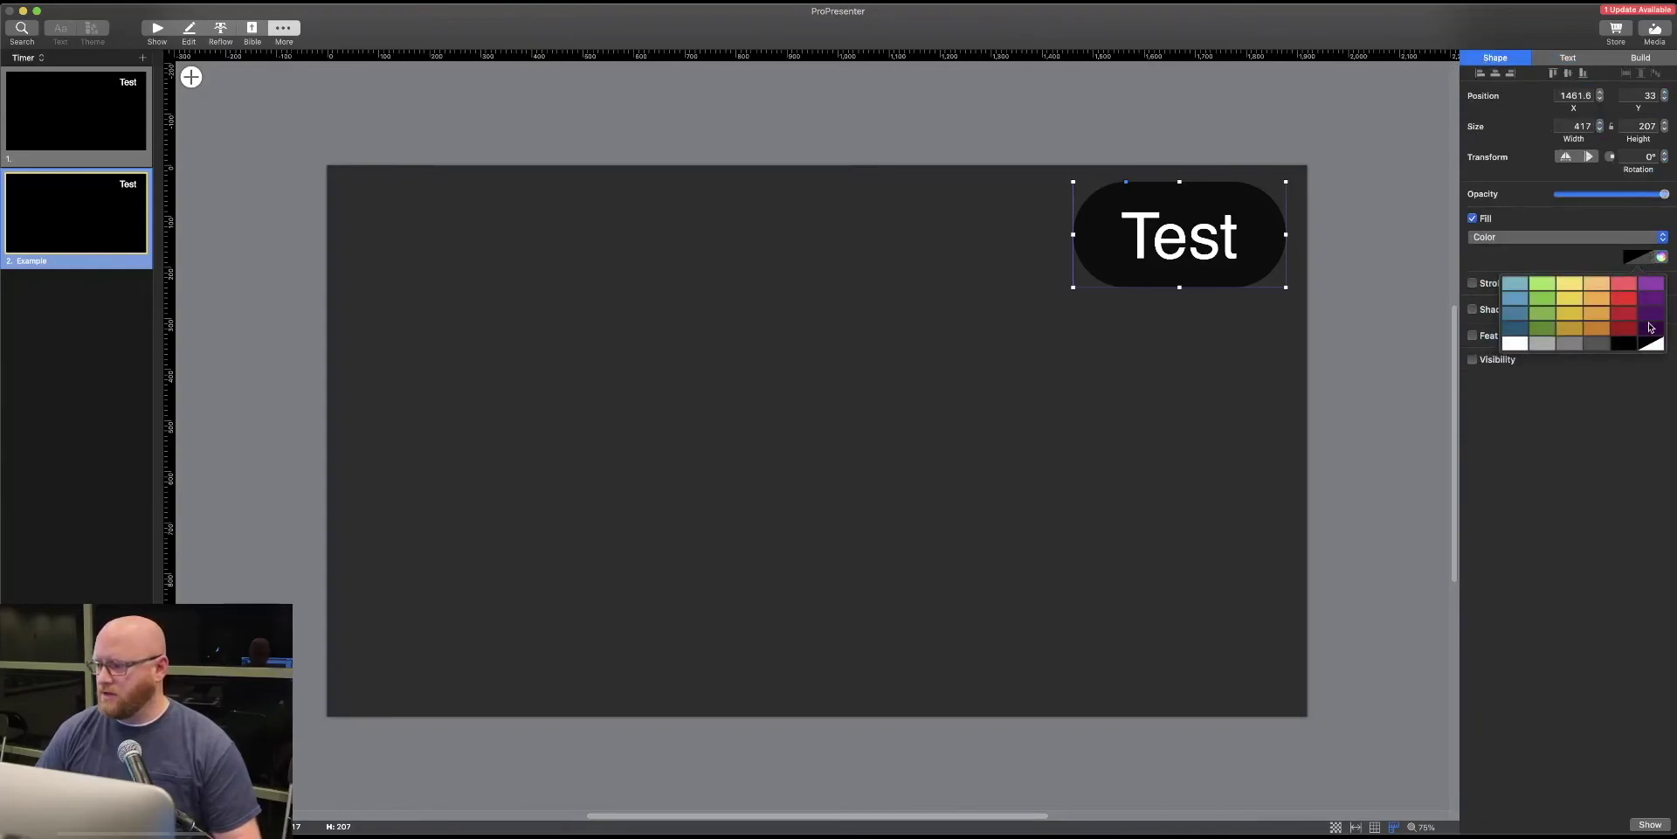
pyautogui.click(1515, 342)
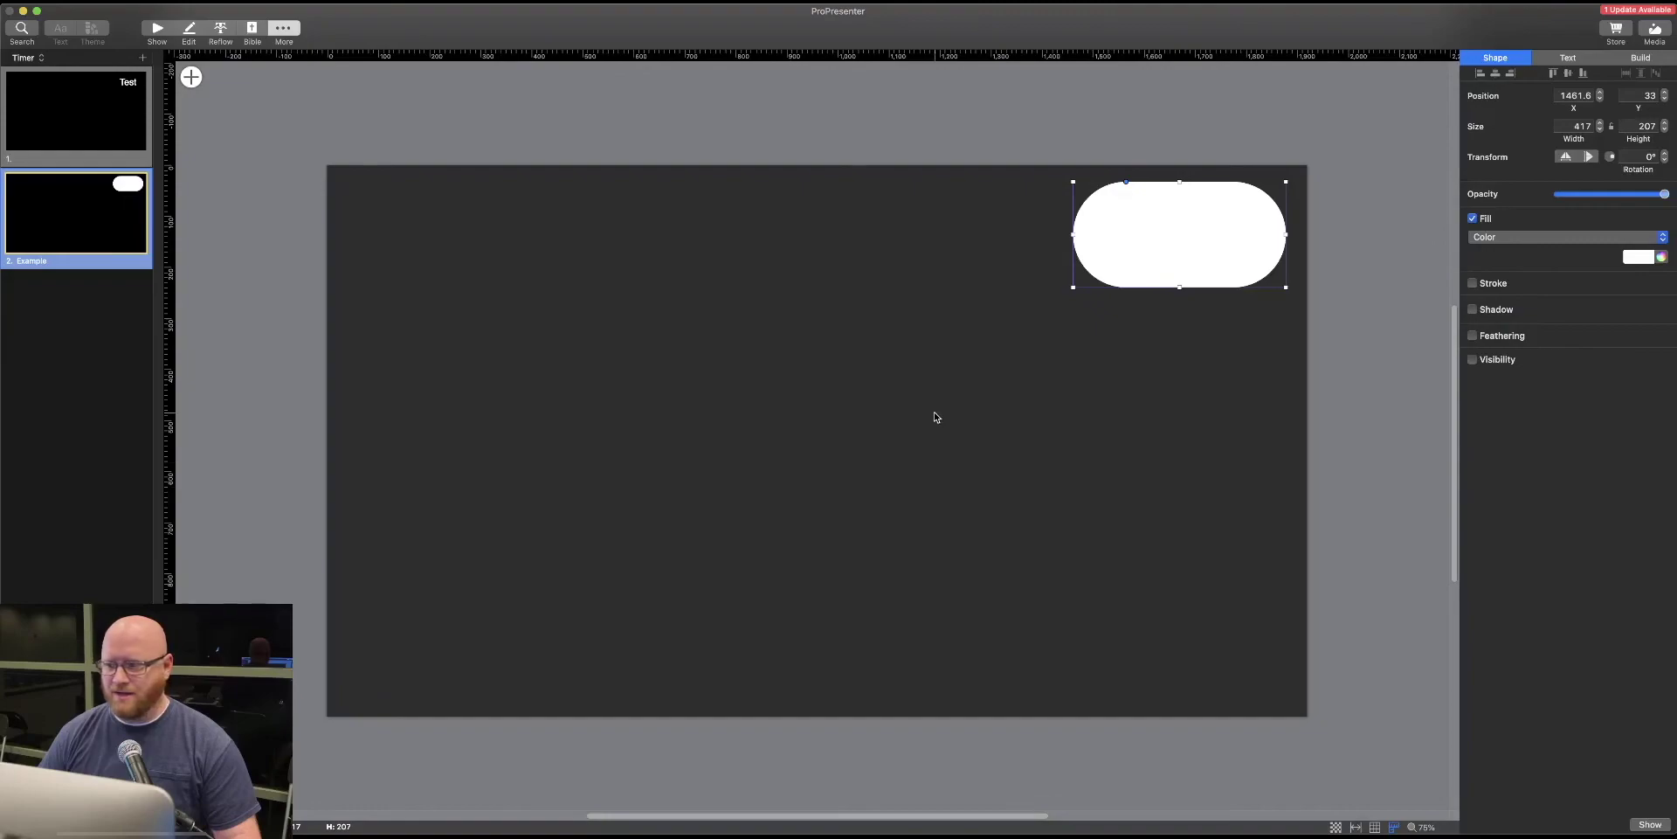
pyautogui.click(1366, 144)
pyautogui.click(1184, 235)
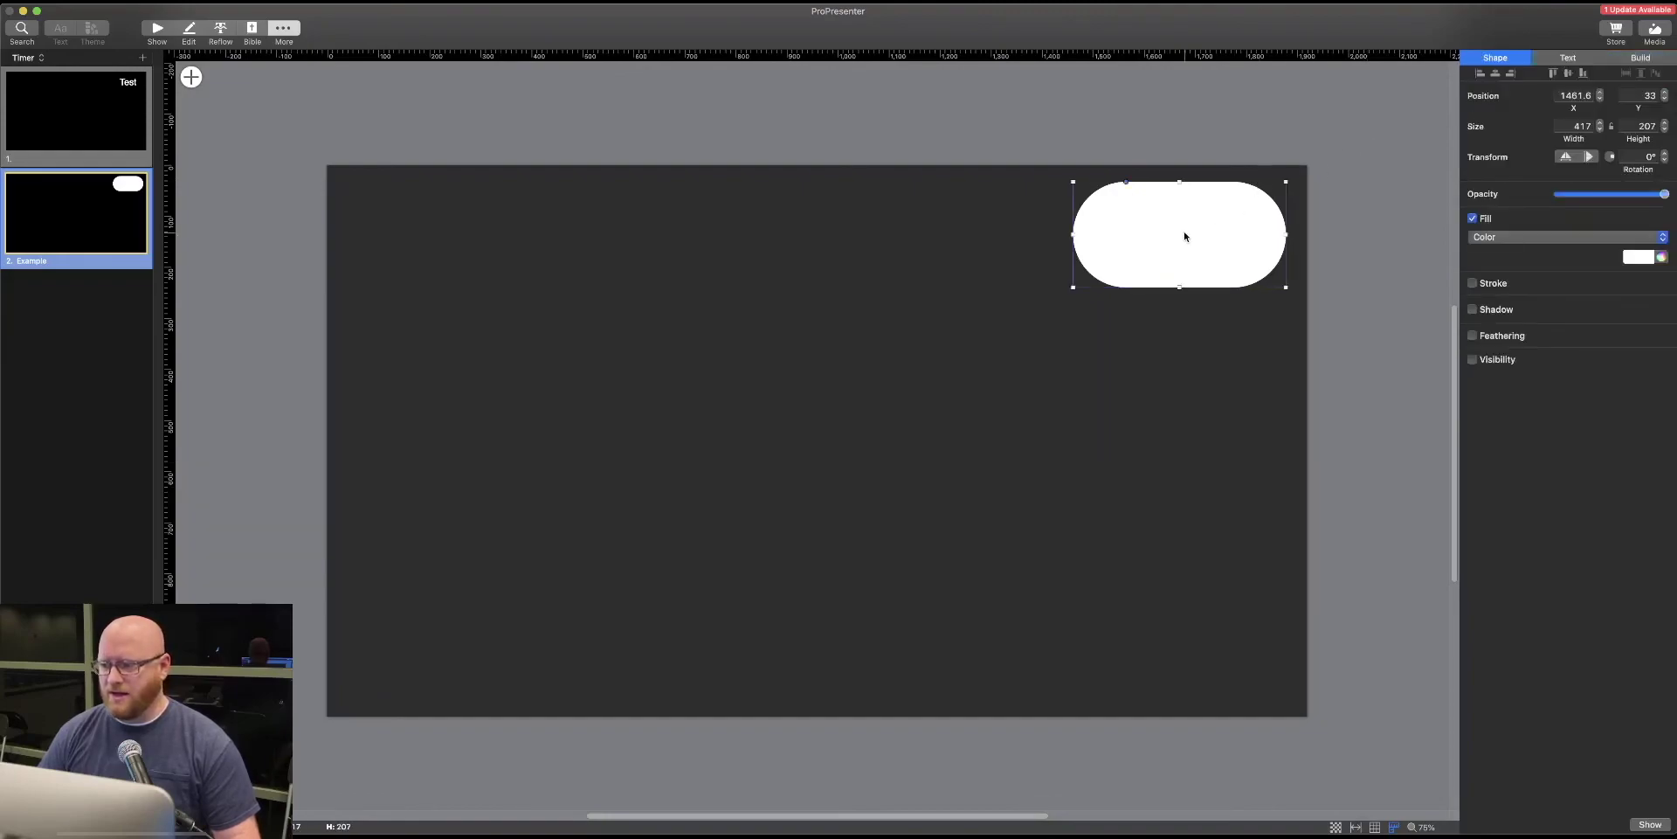
# Step: Make the Test text black and return to the Joshua S+C – Week9 slides
pyautogui.click(1577, 58)
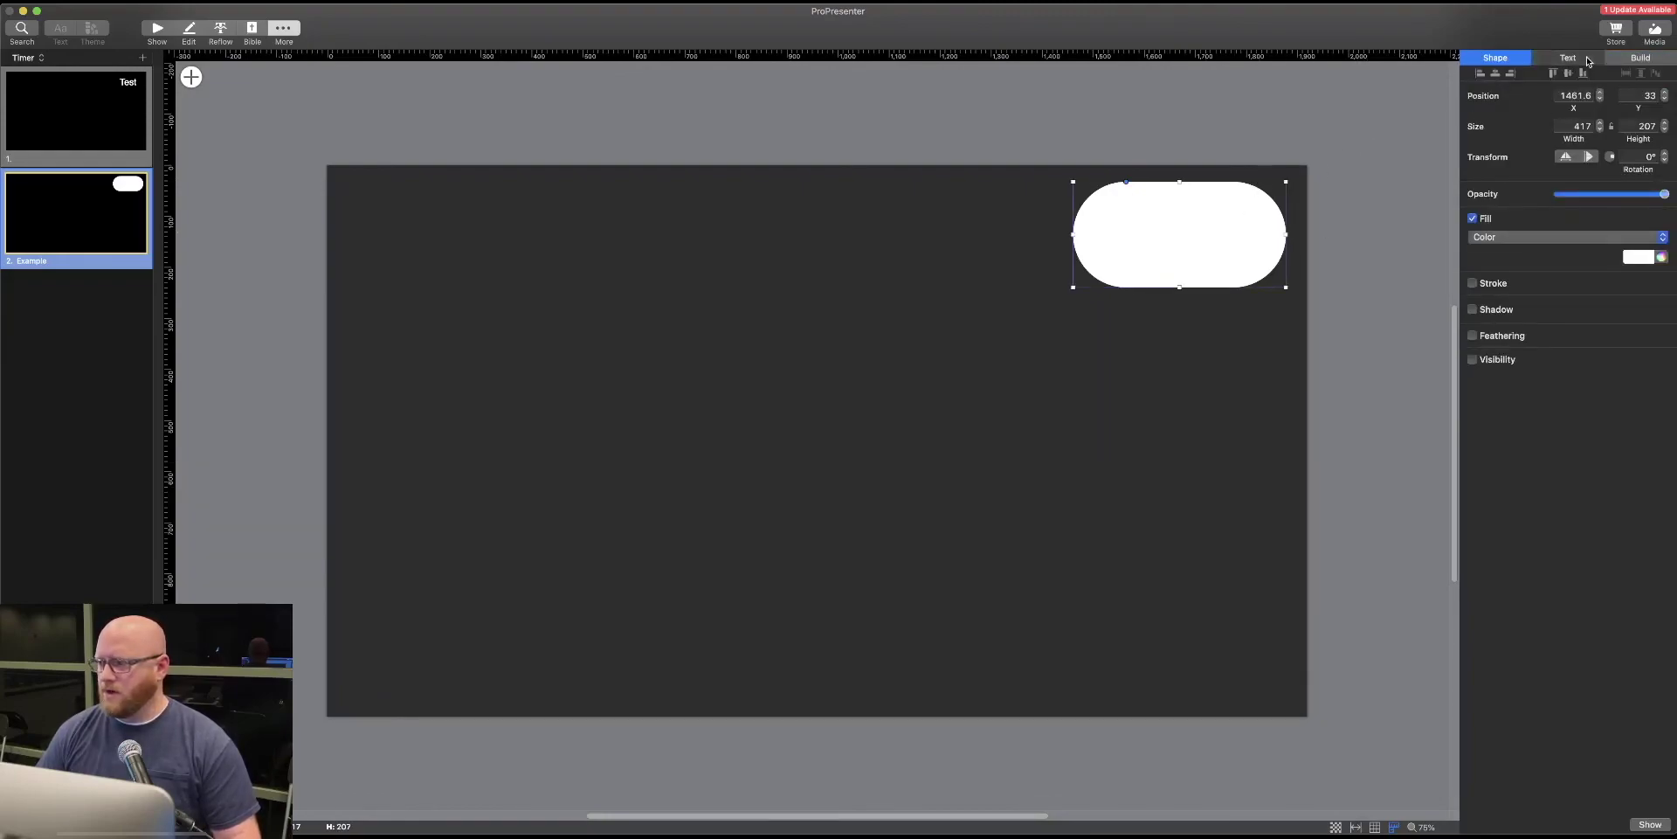
pyautogui.click(1639, 195)
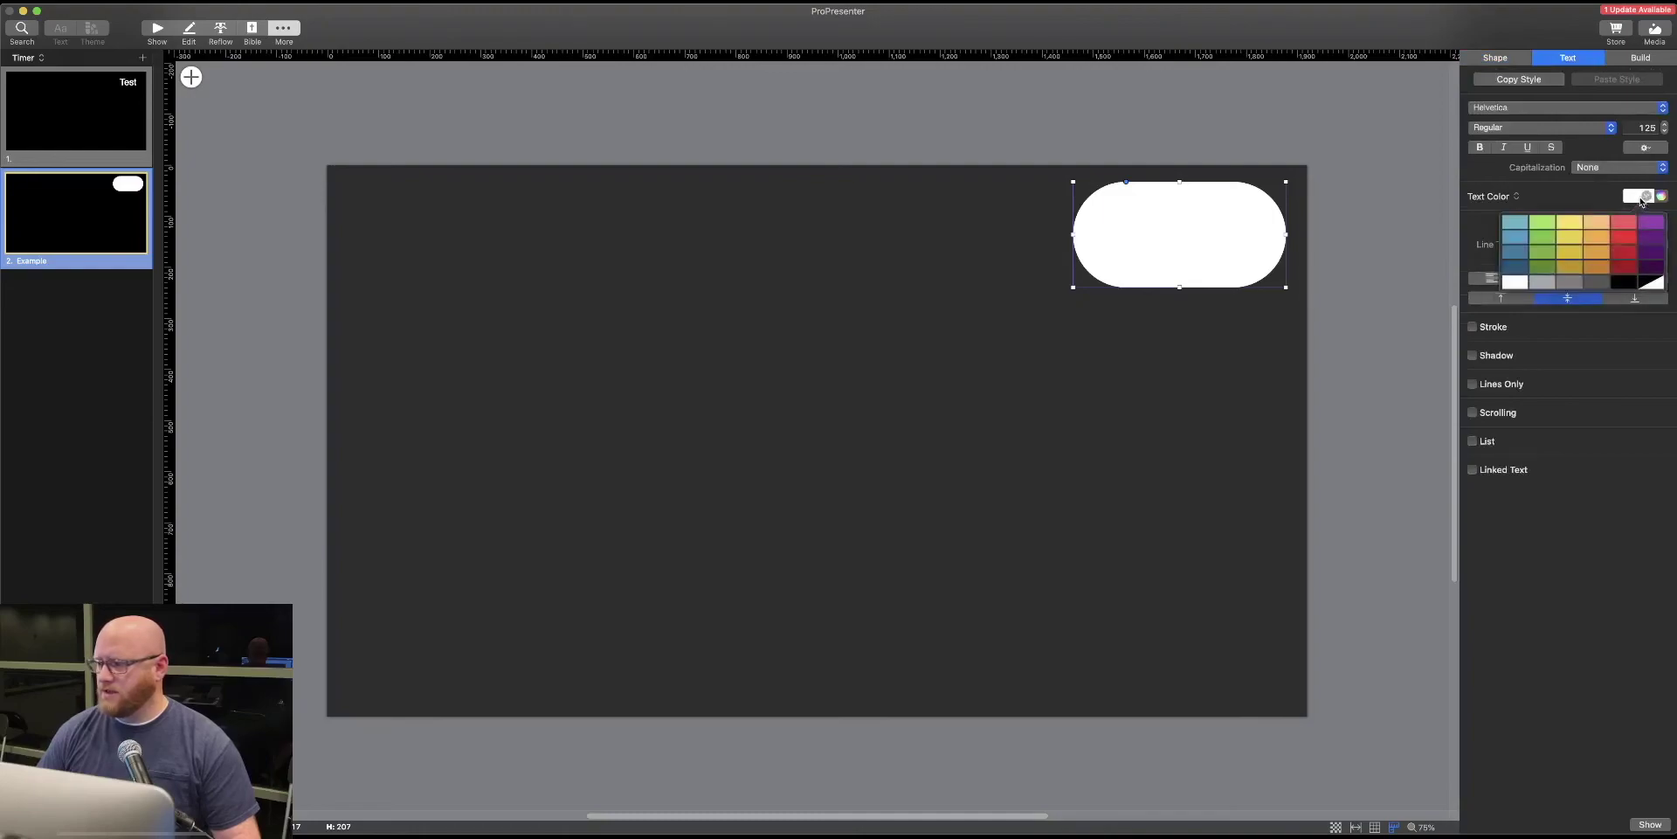
pyautogui.click(1624, 284)
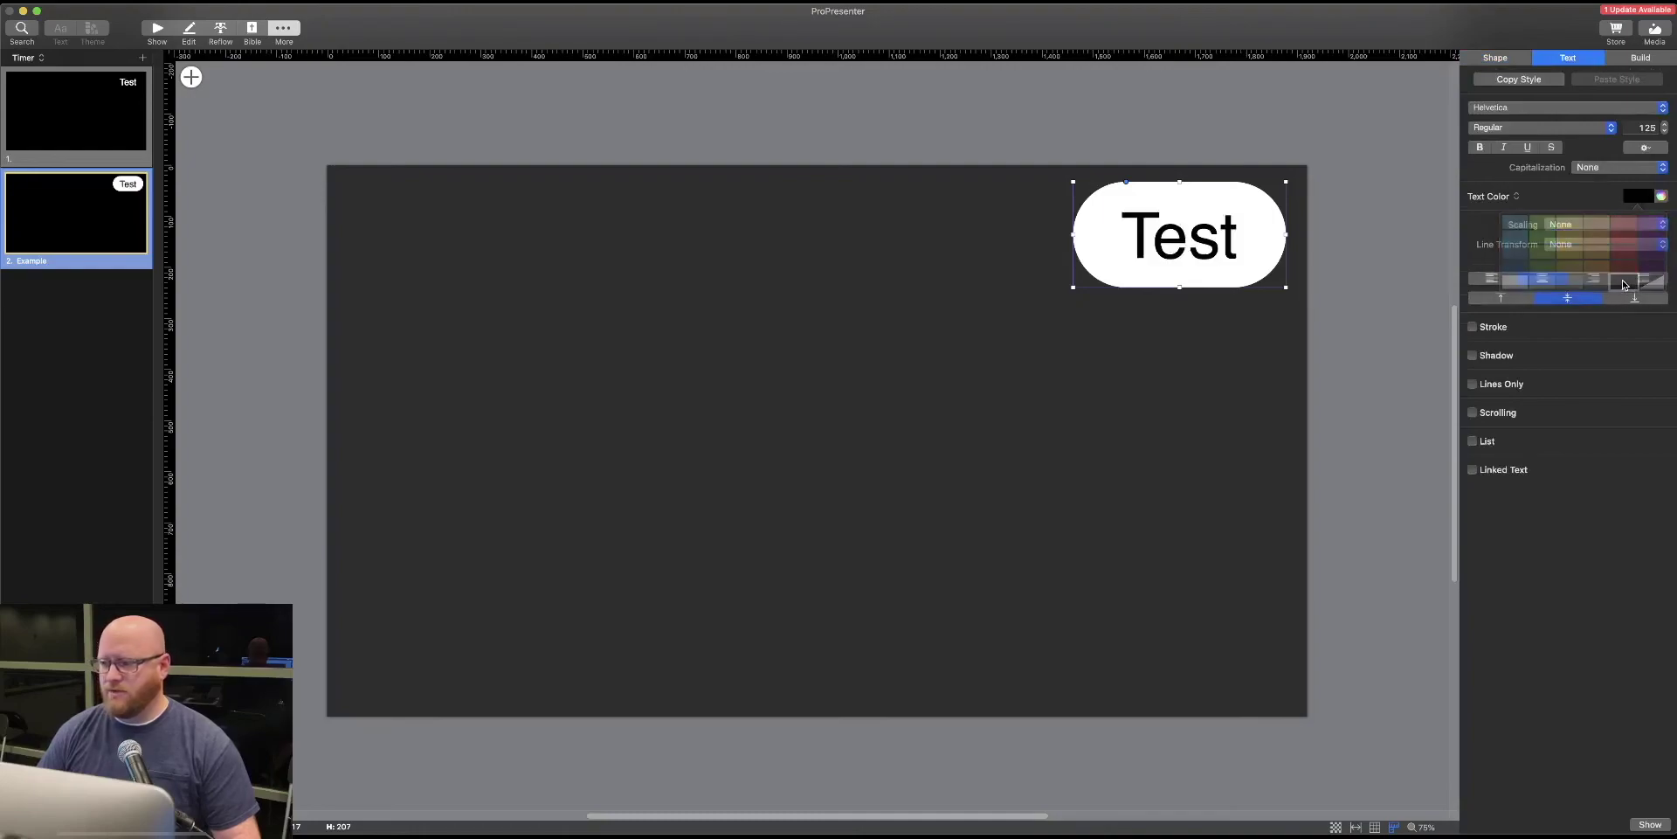
pyautogui.click(1394, 403)
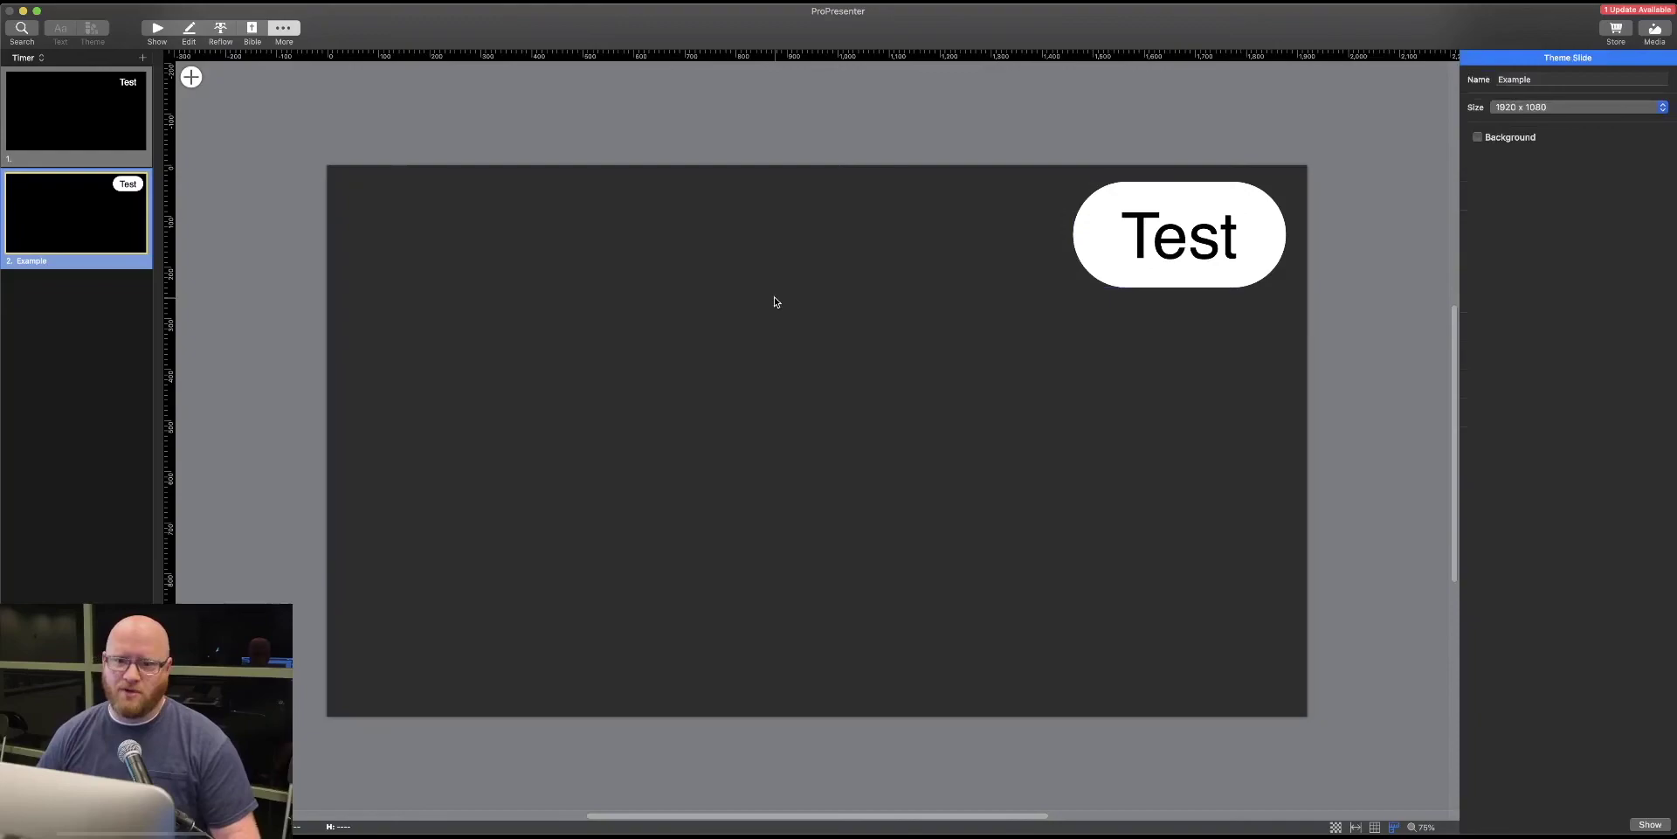
pyautogui.click(157, 29)
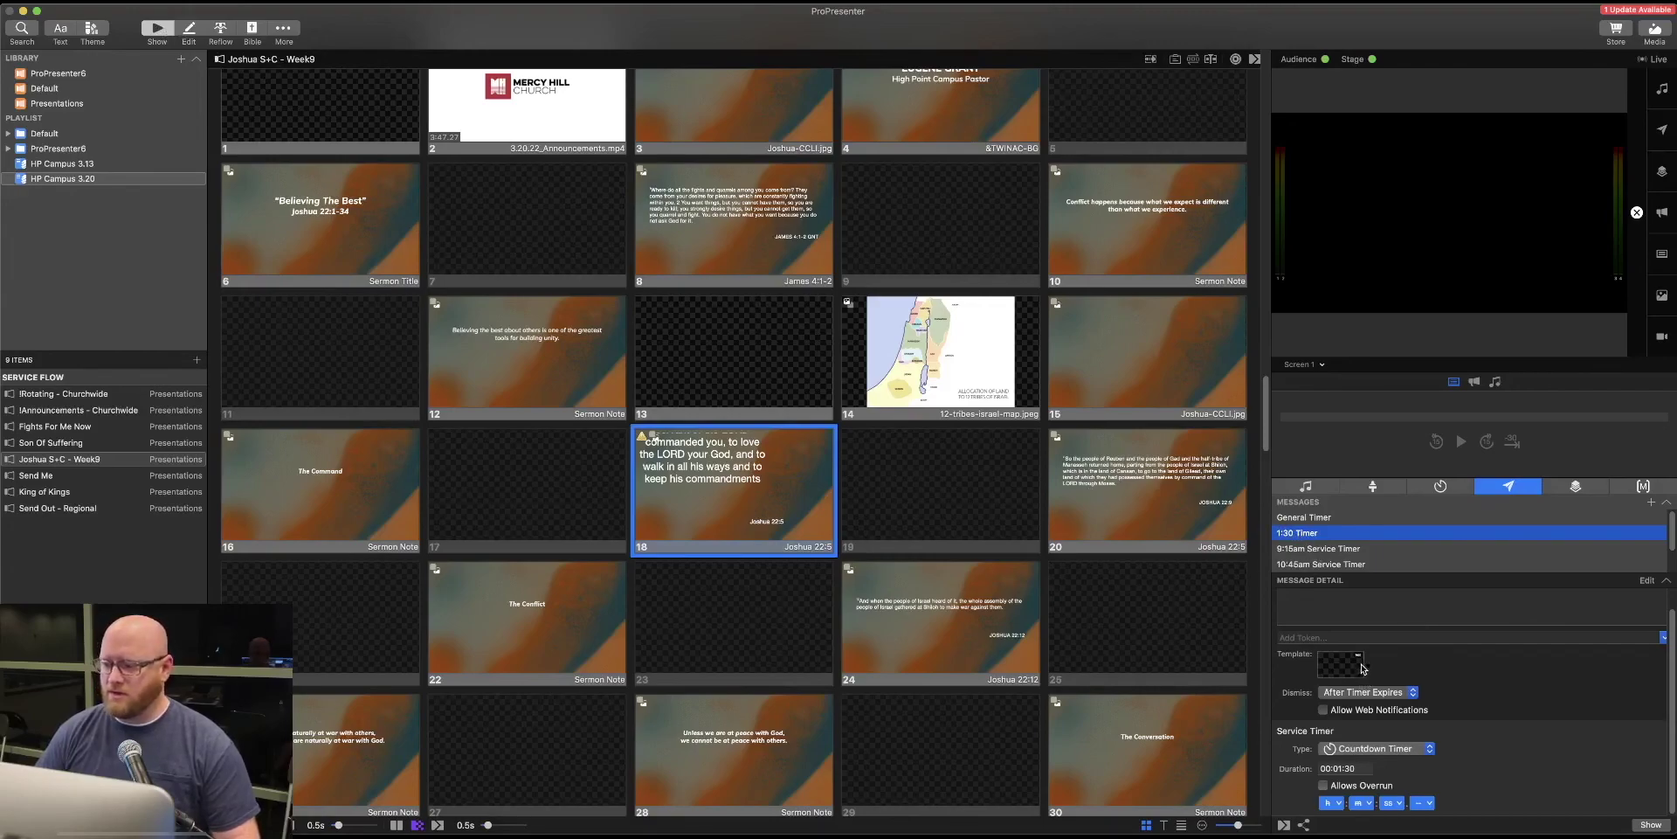
# Step: Apply the Timer theme's Example template to the timer message and start the 1:30 countdown live
pyautogui.click(1361, 669)
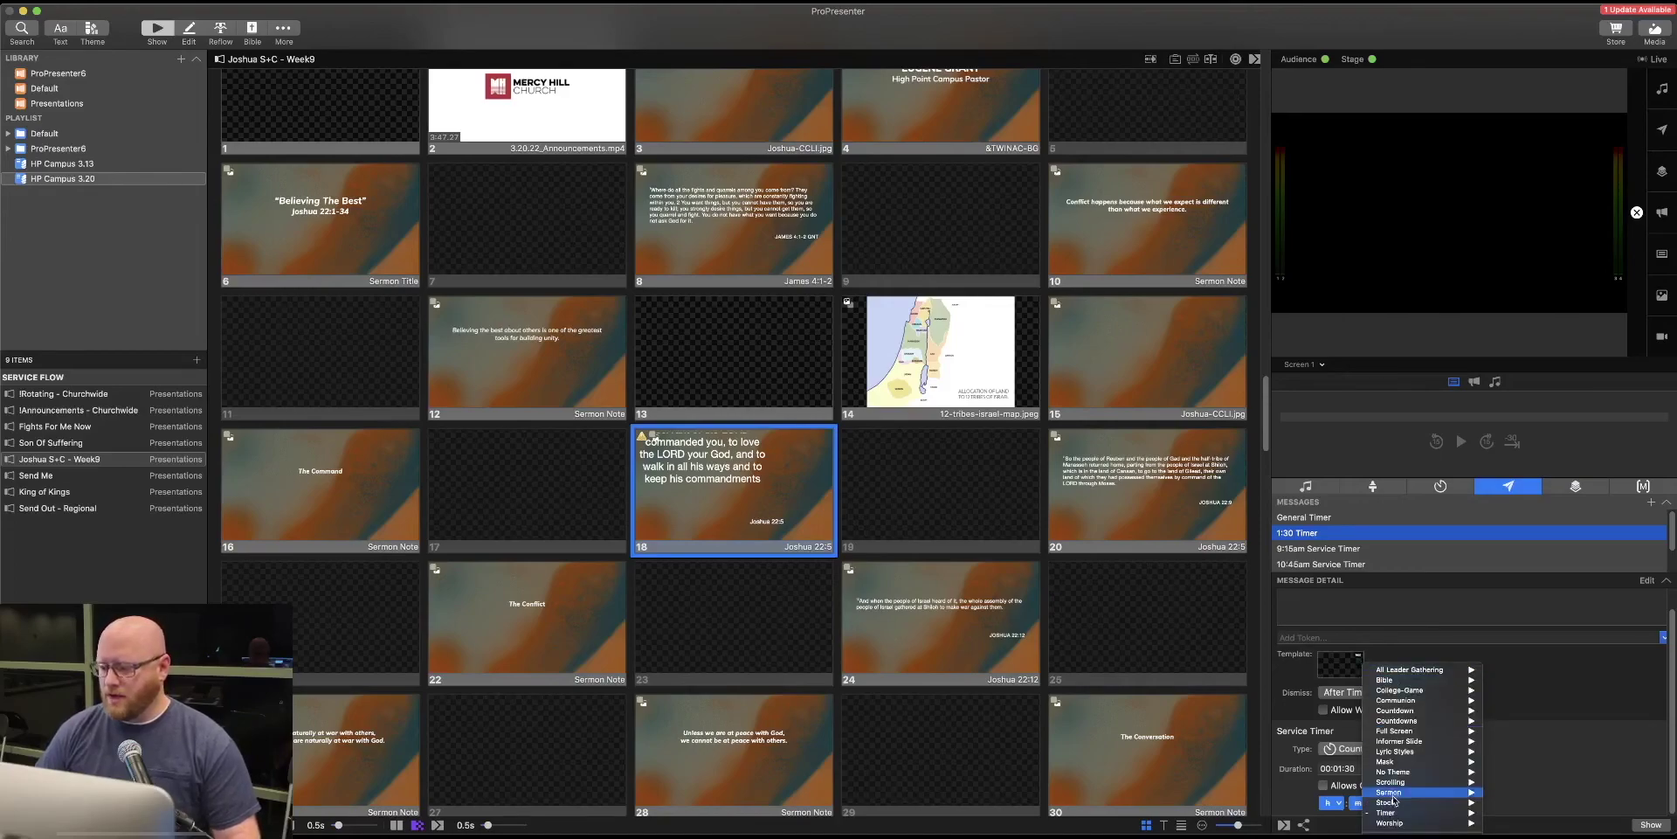
pyautogui.moveTo(1396, 812)
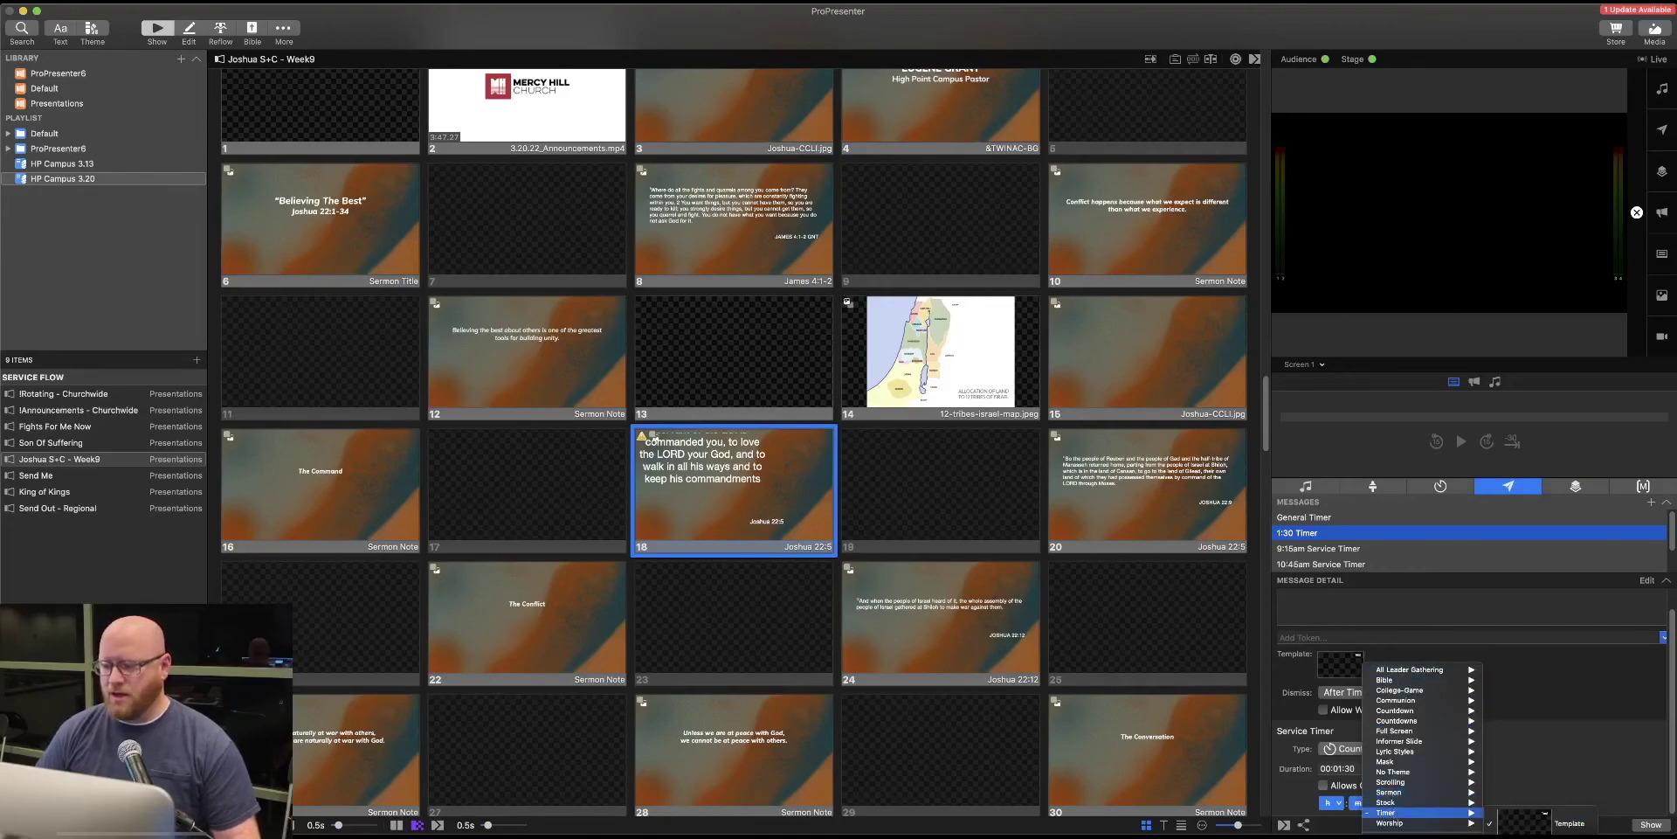
pyautogui.click(1524, 823)
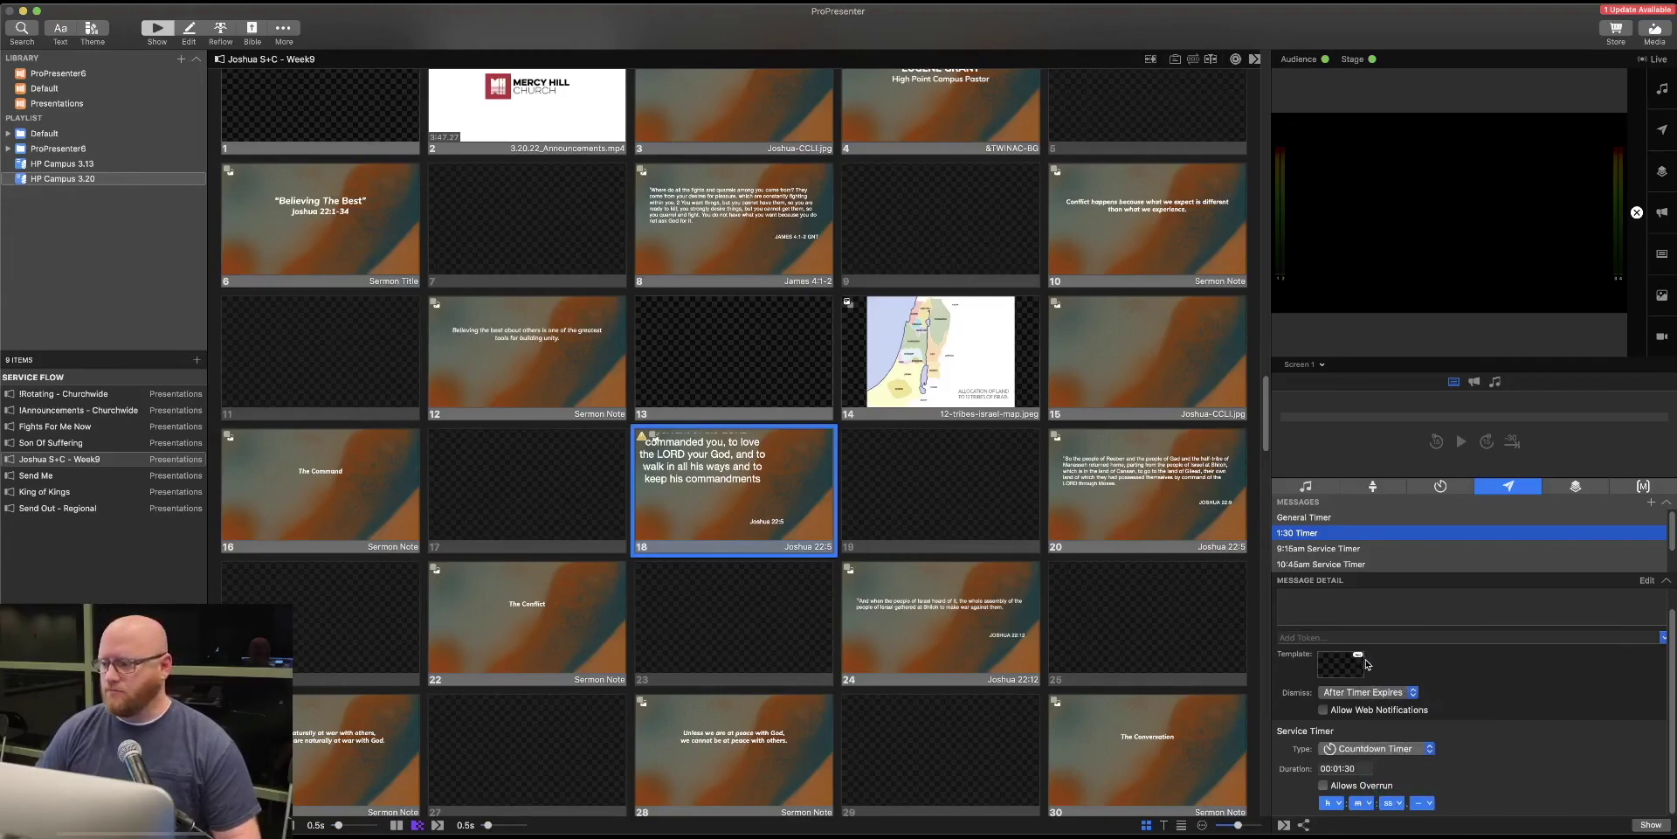
pyautogui.click(1651, 825)
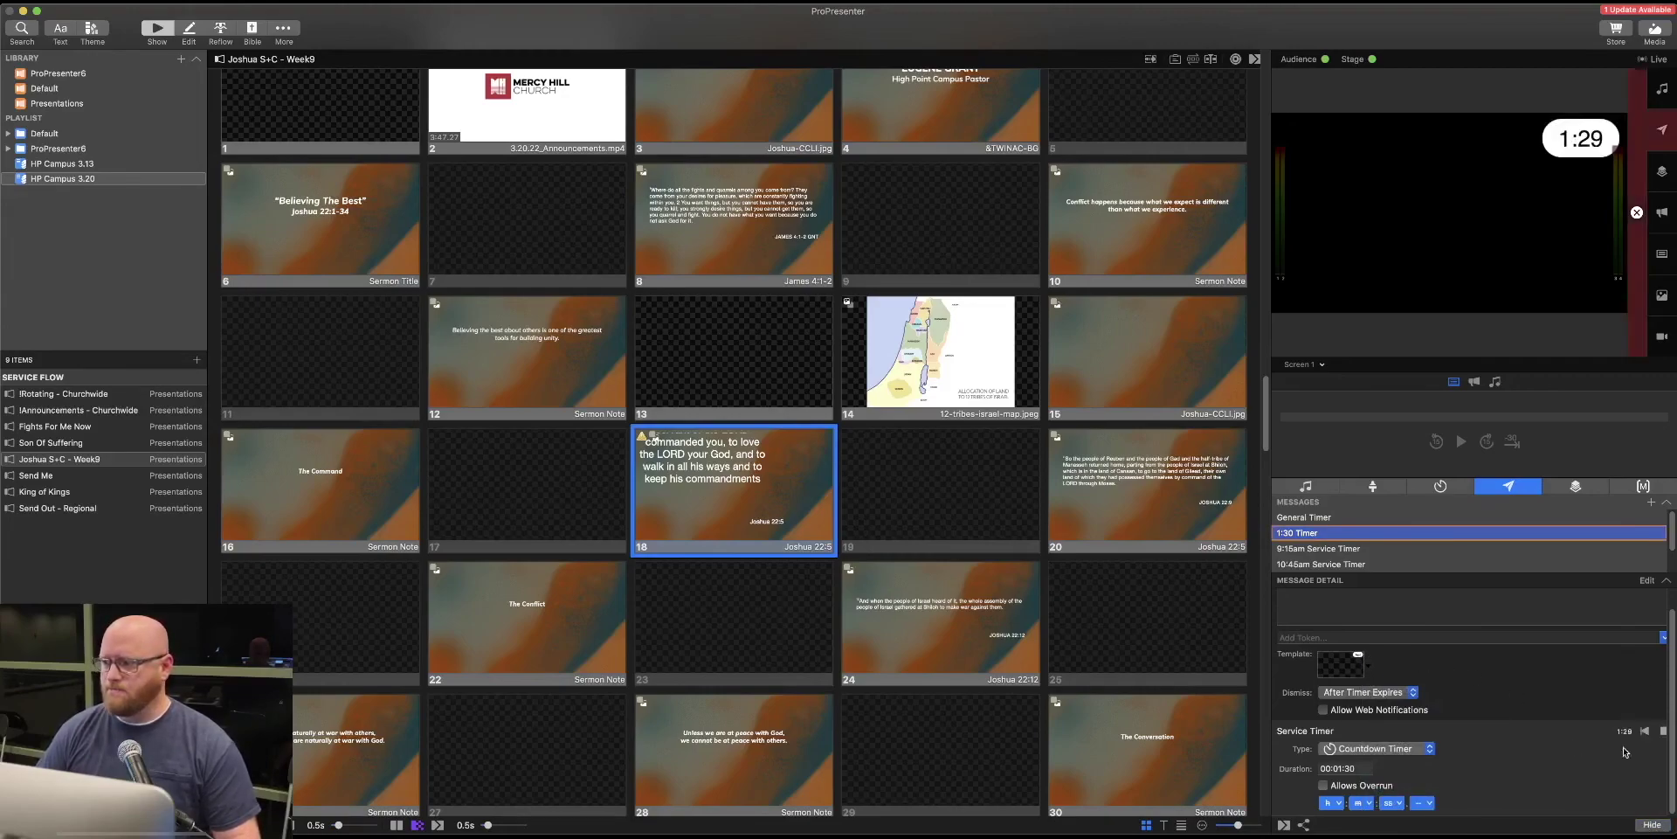